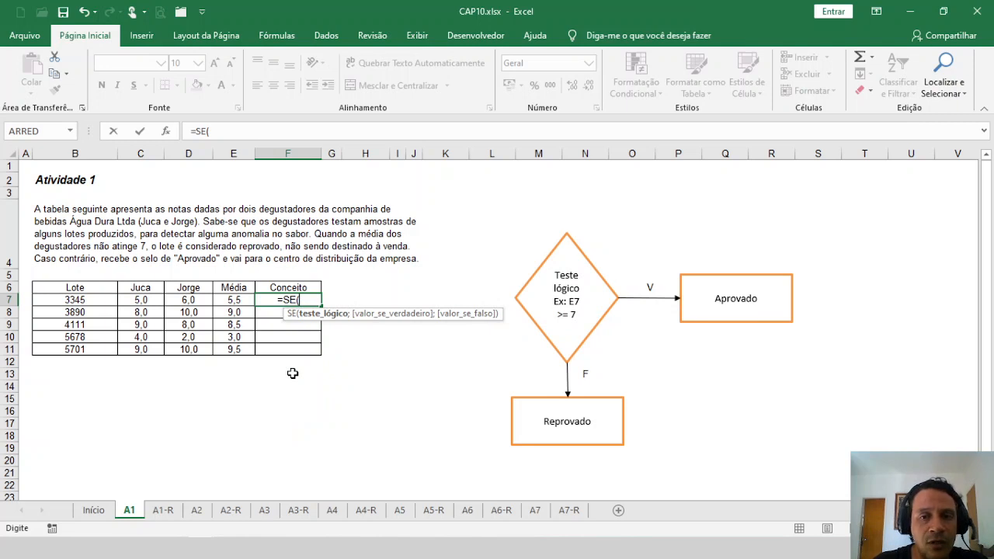
- Complete the Conceito formula in F7 as =SE(E7>=7;"Aprovado";"Reprovado")
key("Left")
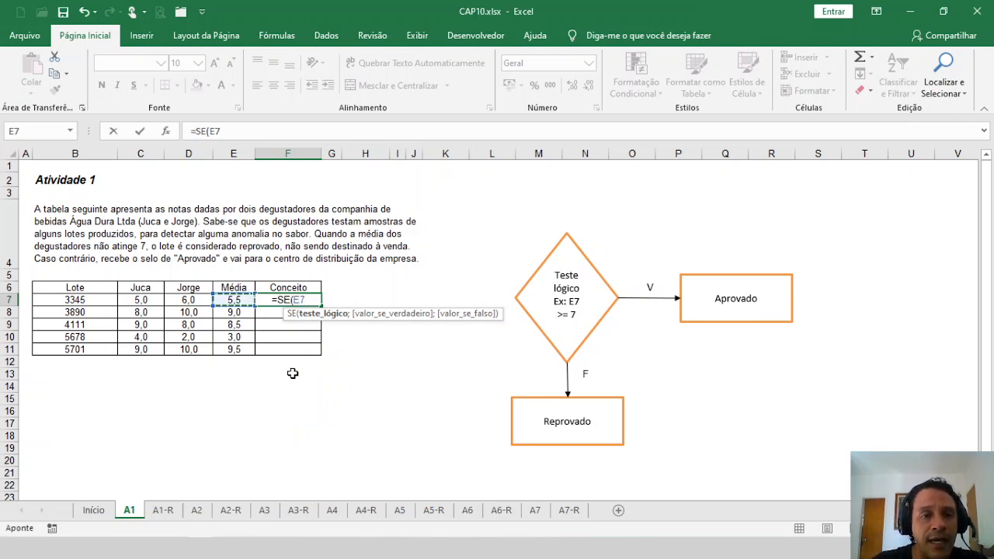
type(">=7")
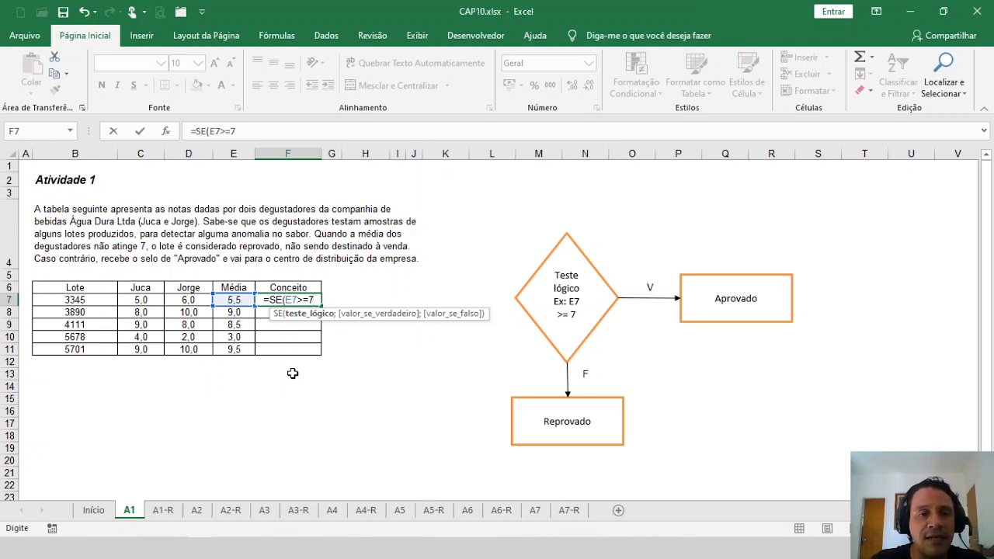
type(";")
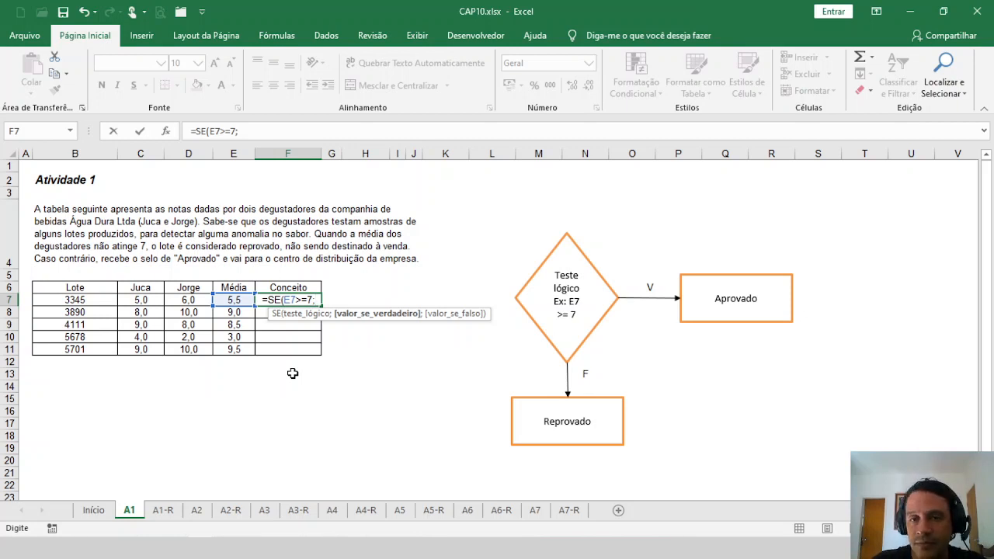
type("\"")
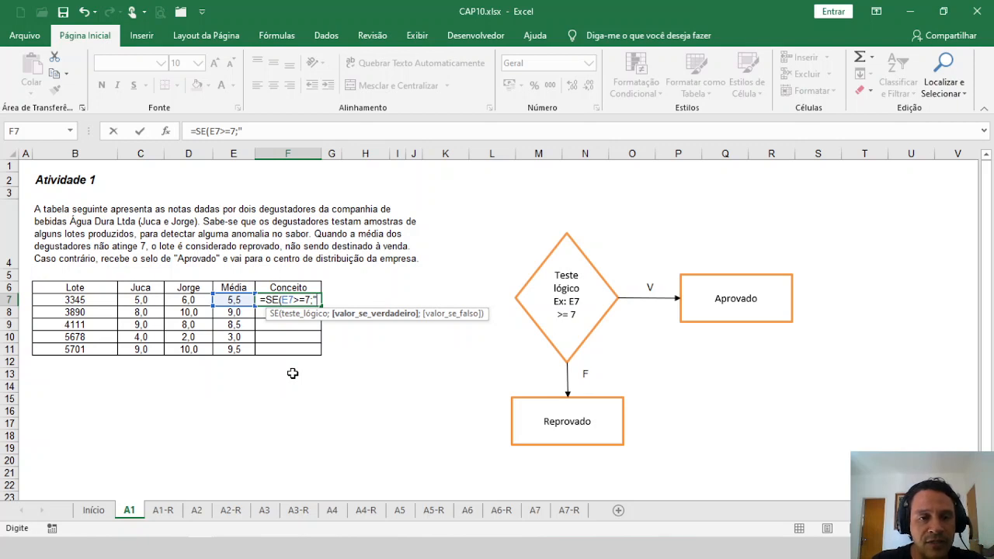
type("Aprov")
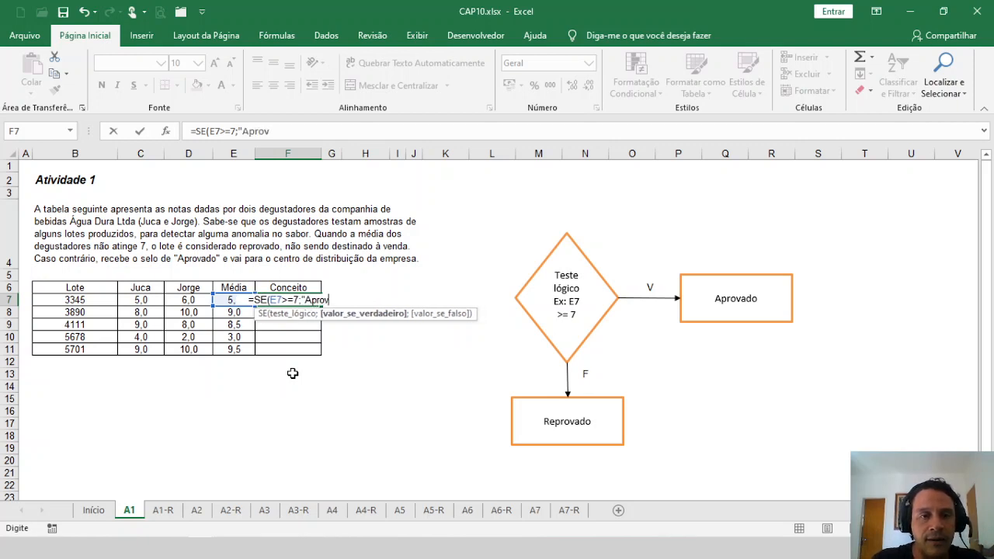
type("ado\"")
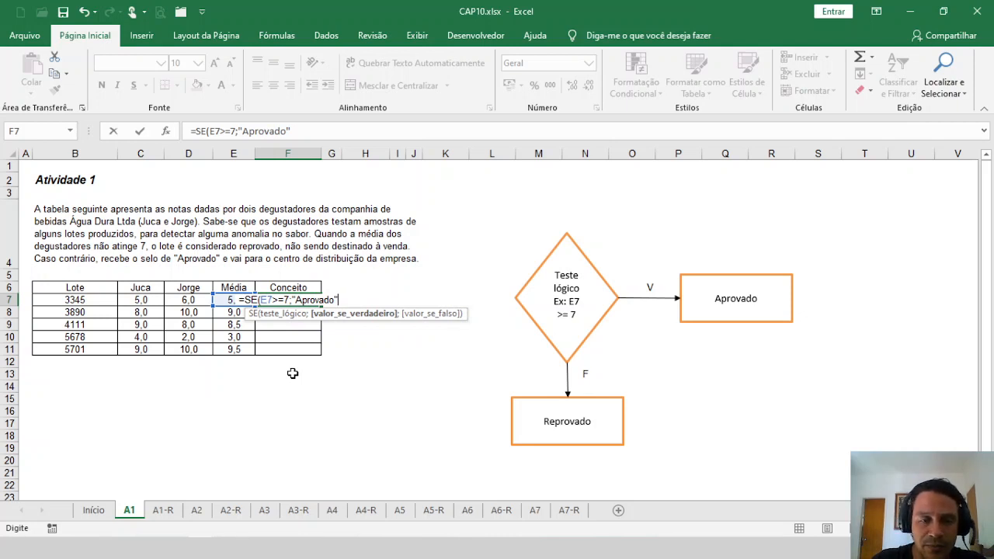
type(";")
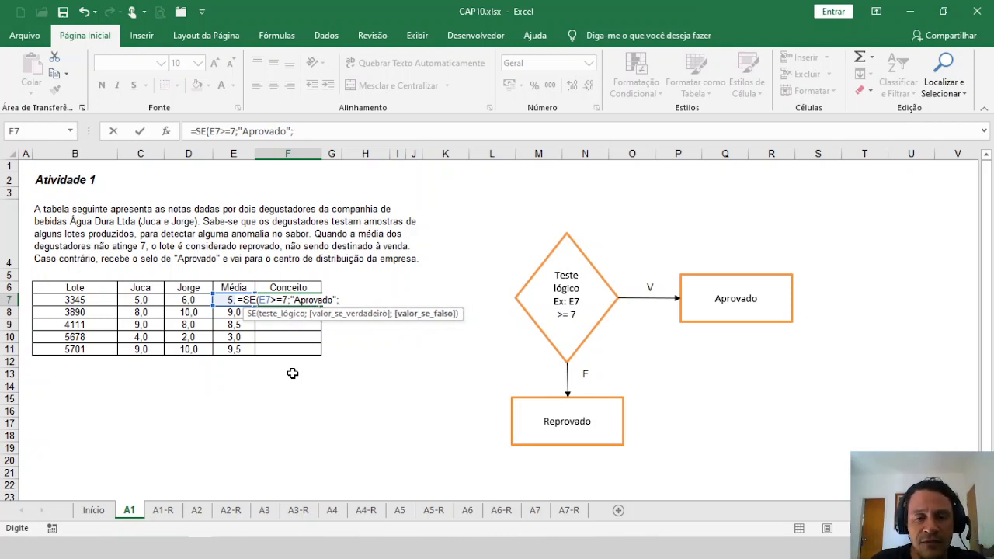
type("\"Reprov")
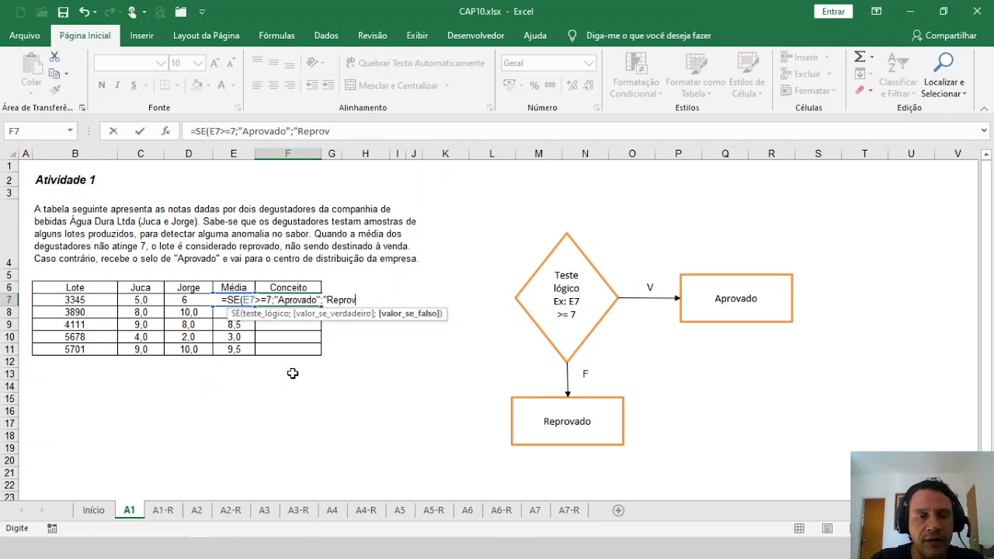
type("ado\"")
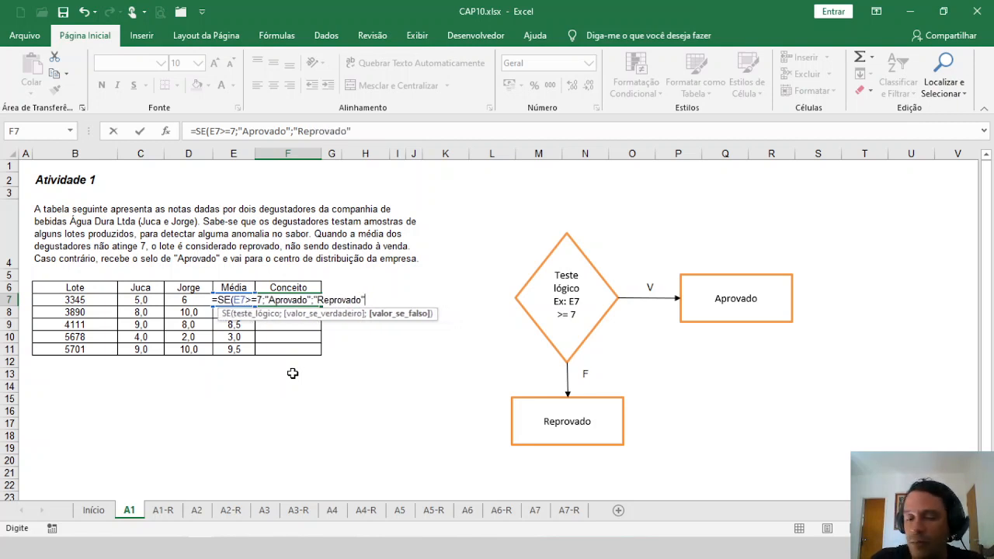
type(")")
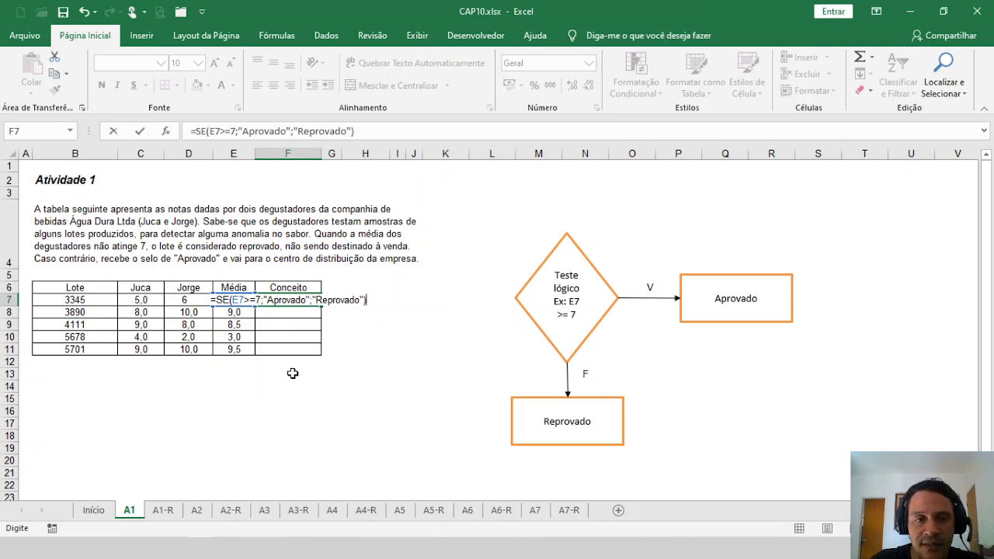
key("Return")
- Copy the Conceito formula from F7 down to F11 and check the formulas in the filled cells
key("Up")
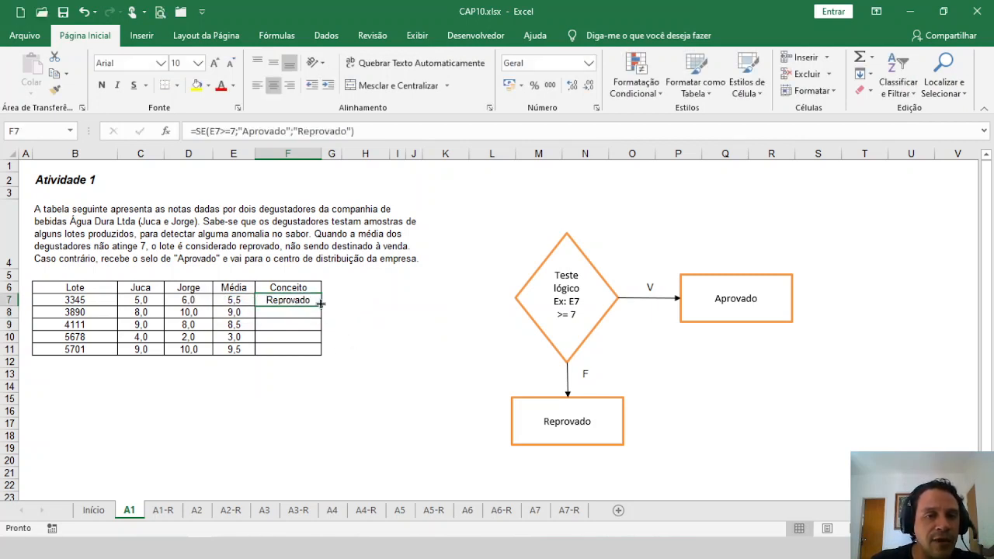
left_click_drag(321, 304, 324, 354)
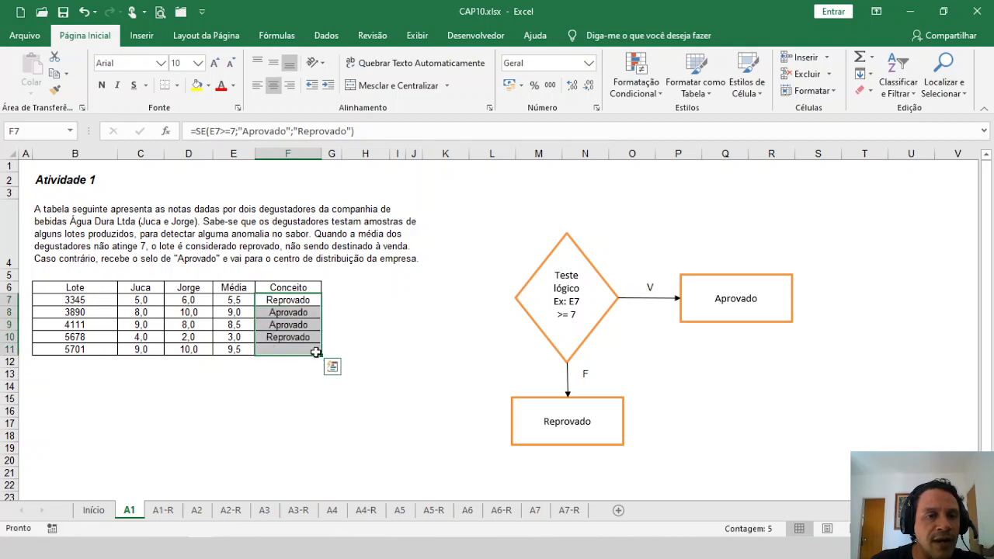
left_click(303, 312)
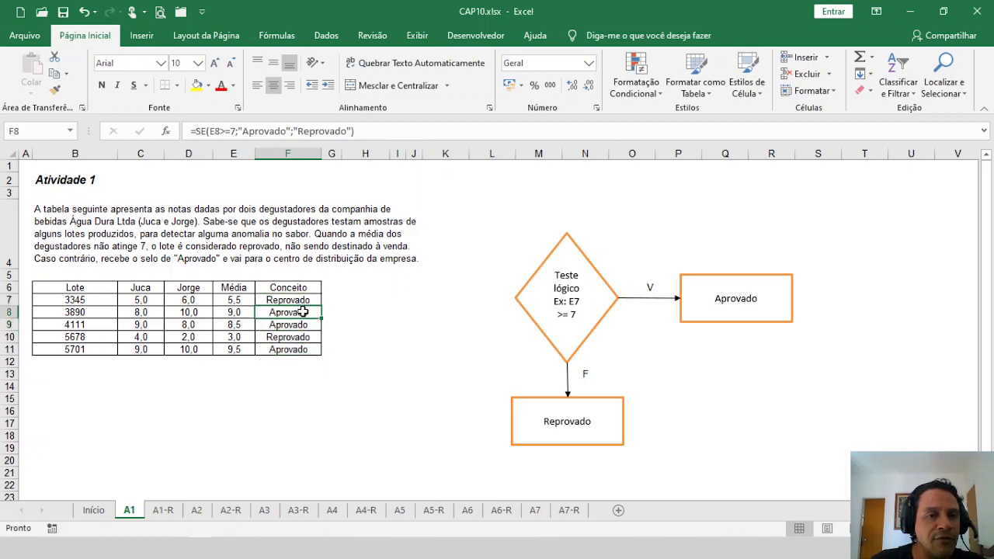
left_click(274, 324)
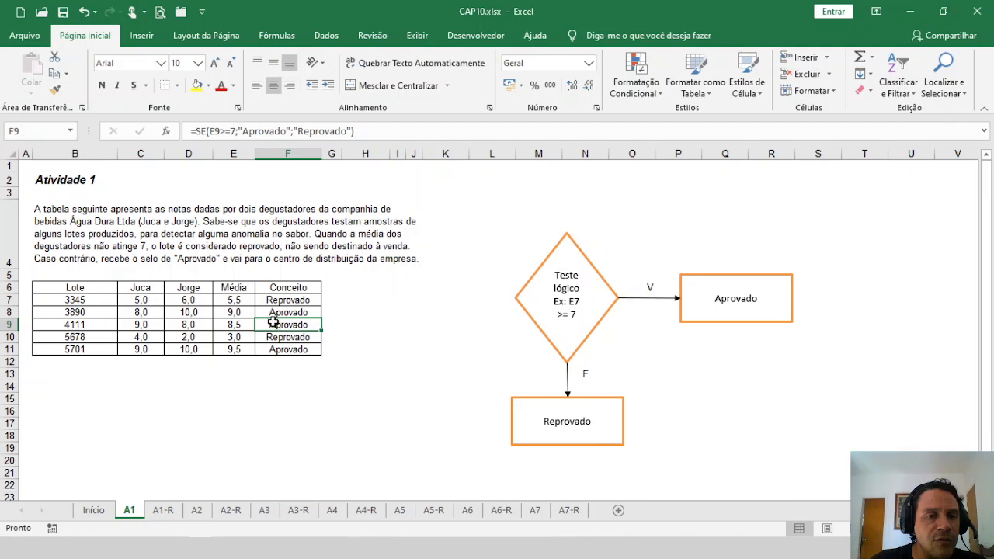
left_click(273, 337)
left_click(281, 350)
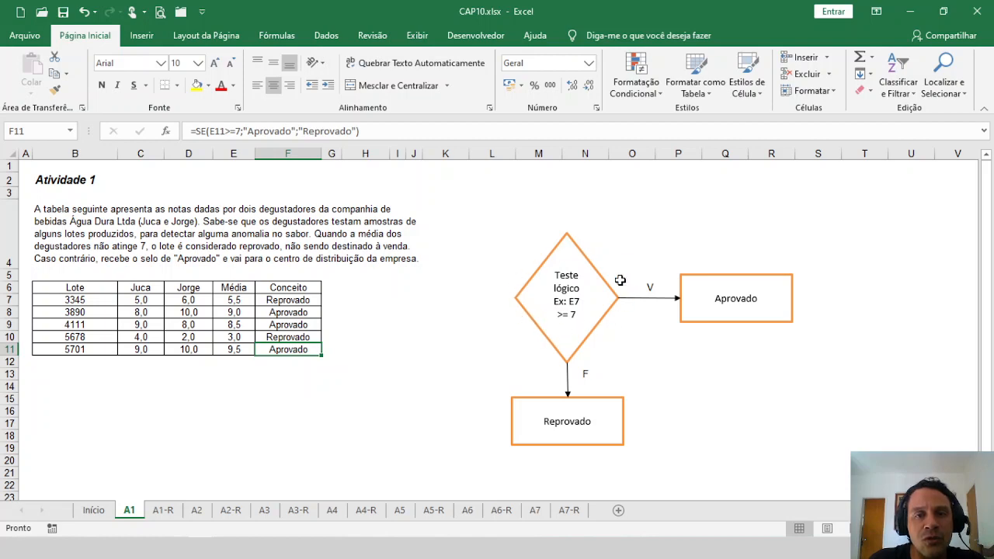
- On sheet A2, calculate the first lot's average in E7 with =MÉDIA(C7:D7)
key("ctrl+Page_Down")
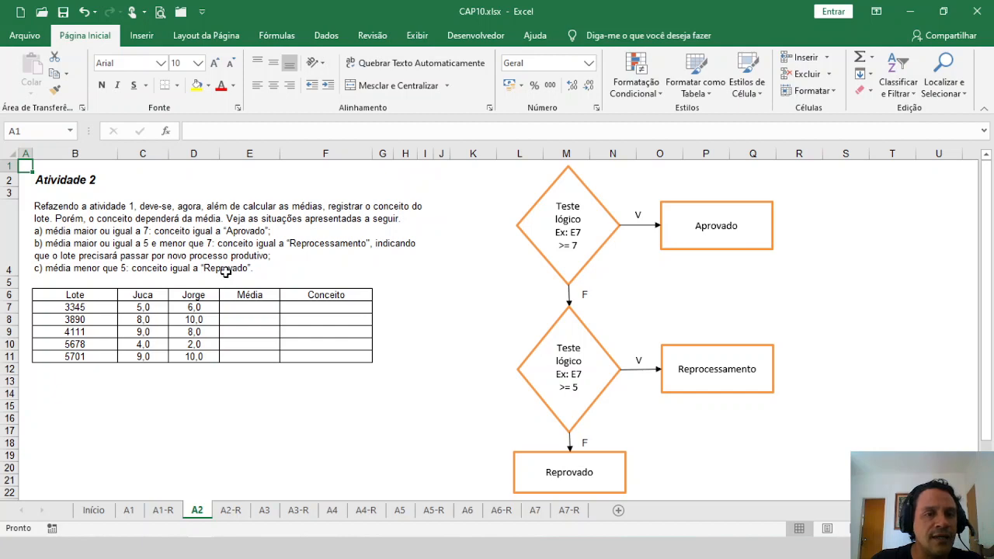
left_click(237, 306)
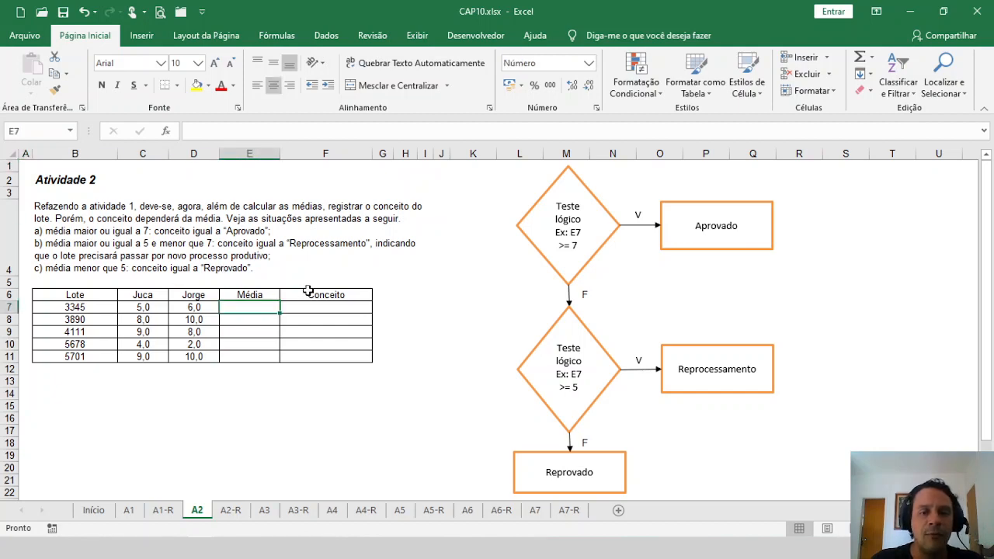
type("=m")
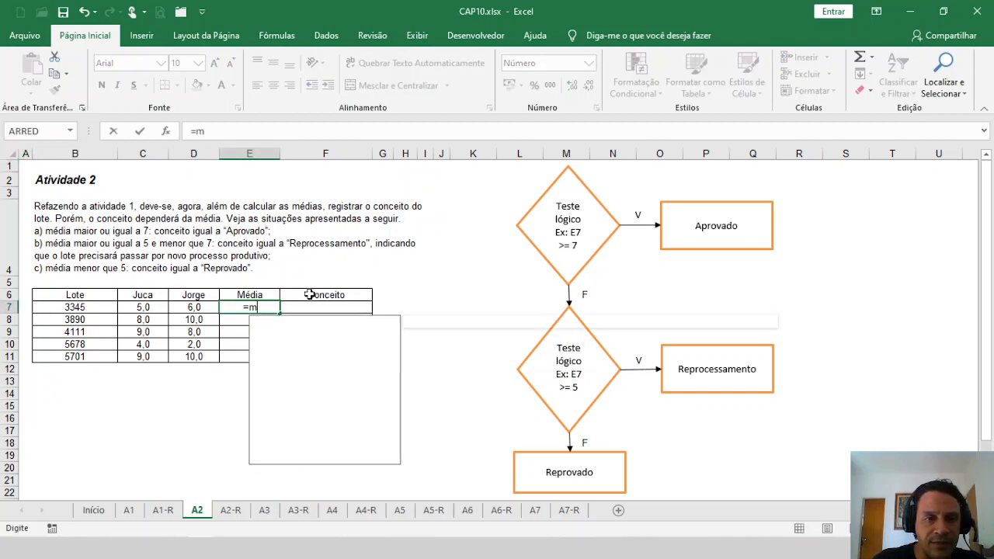
type("éd")
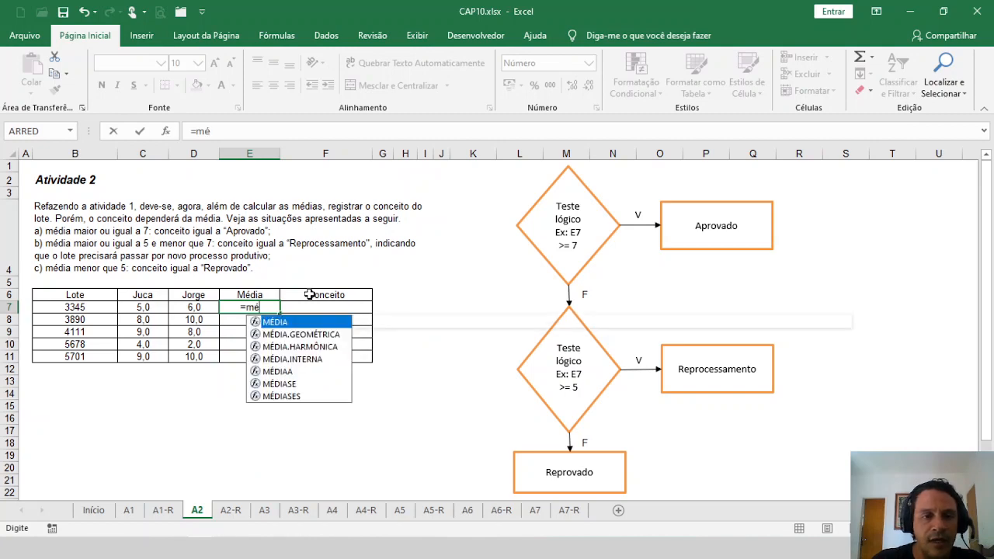
key("Tab")
key("Left")
key("shift+Left")
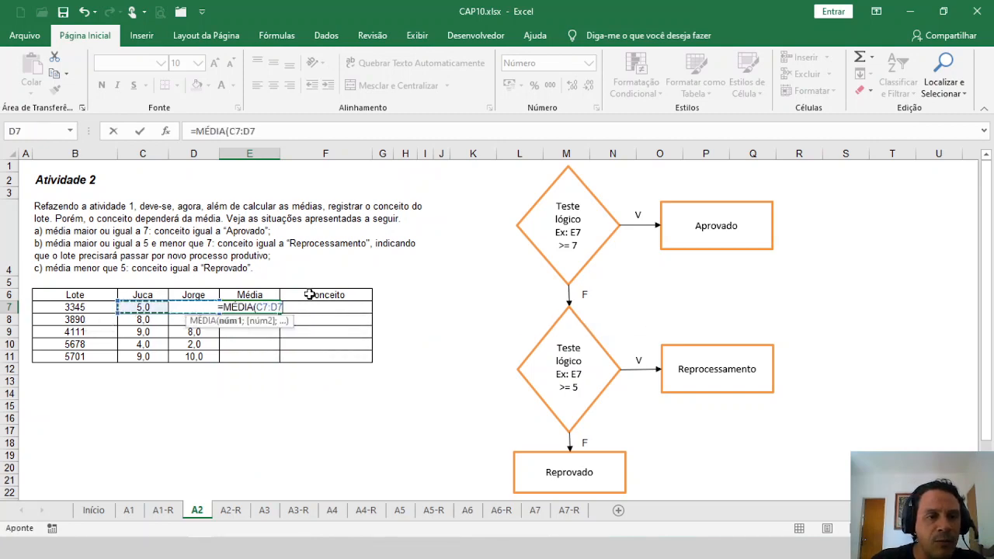
key("Return")
- Copy the average formula from E7 down to E11 and ignore the adjacent-cells error on the filled range
key("Up")
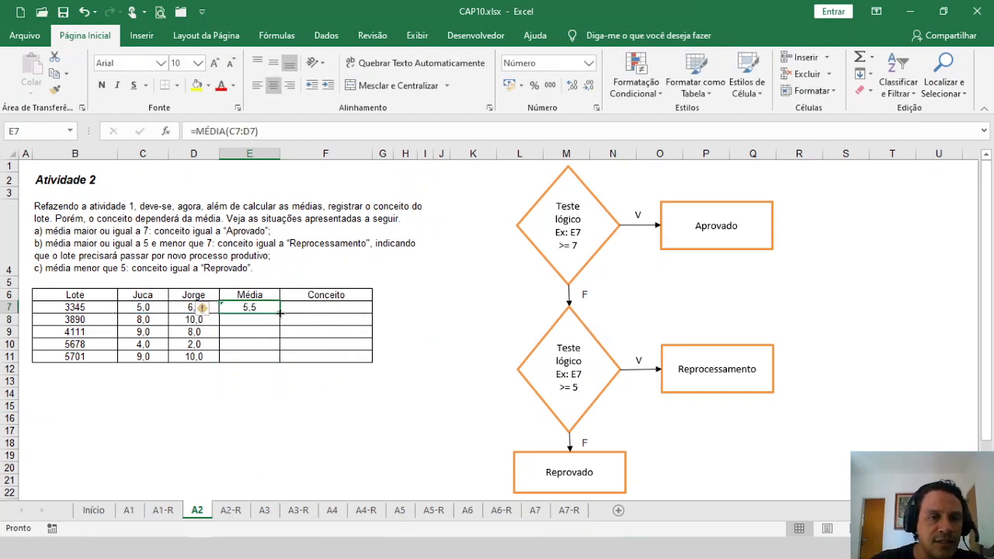
left_click_drag(279, 313, 257, 355)
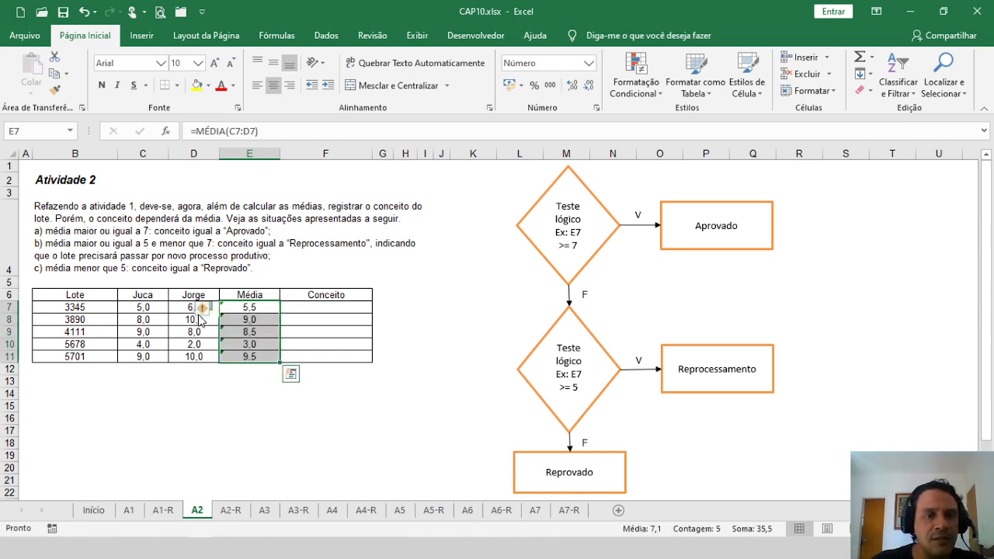
left_click(206, 308)
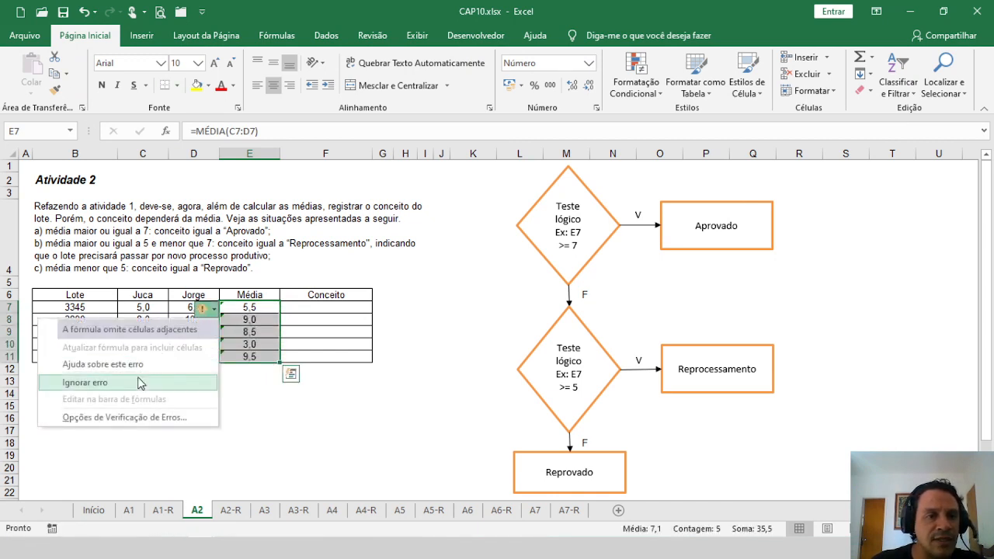
left_click(140, 382)
- Start the Conceito formula in F7 with an SE function that tests E7>=7 and returns "Aprovado" when true
left_click(310, 308)
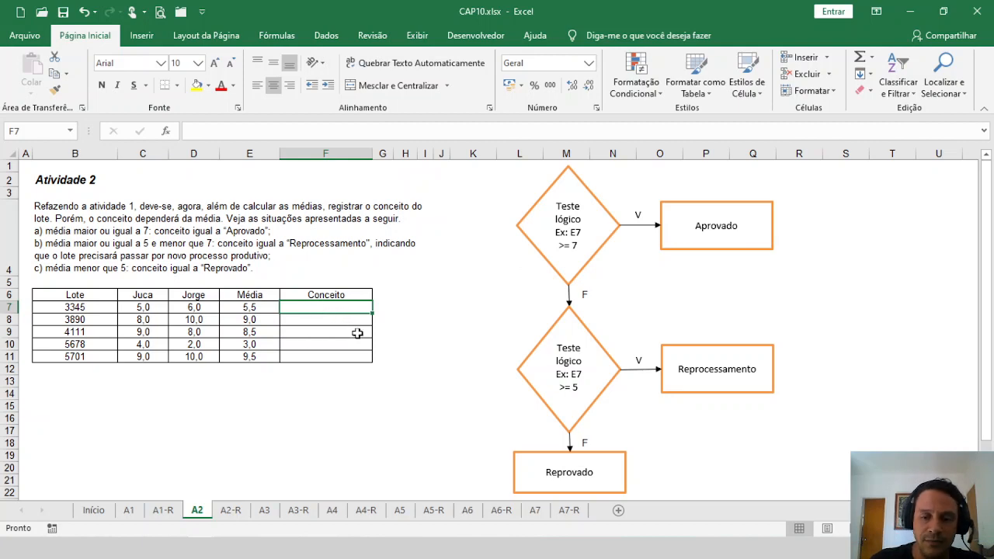
type("=")
key("BackSpace")
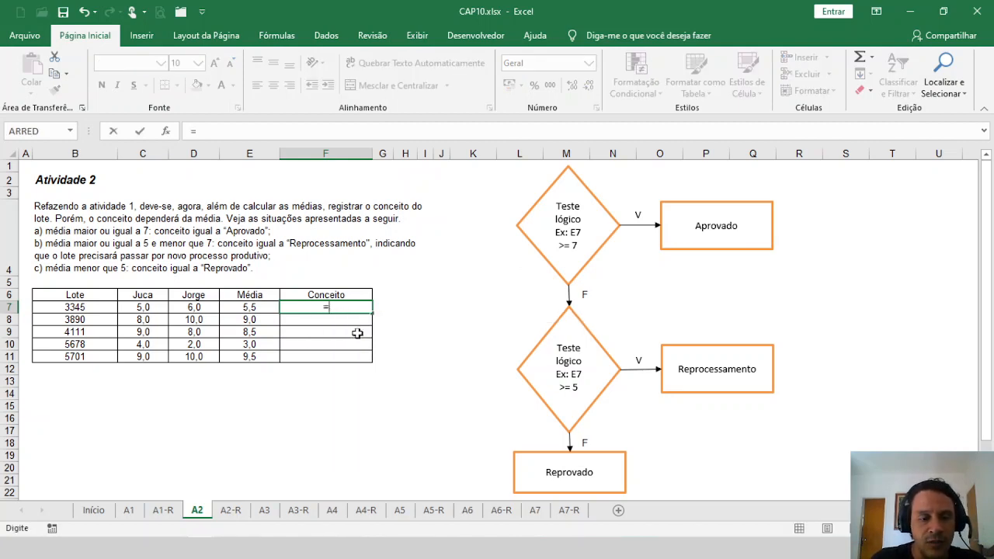
type("SE(")
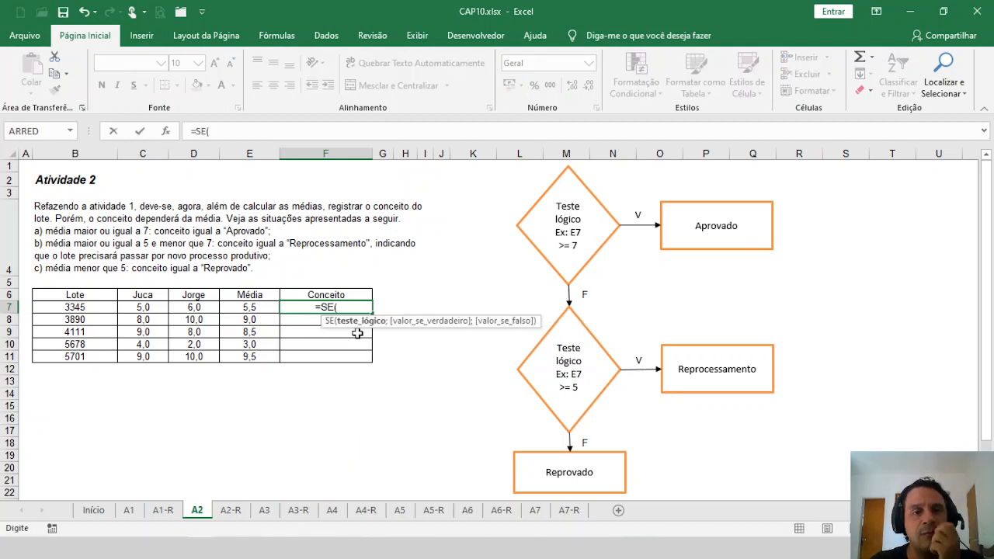
key("Left")
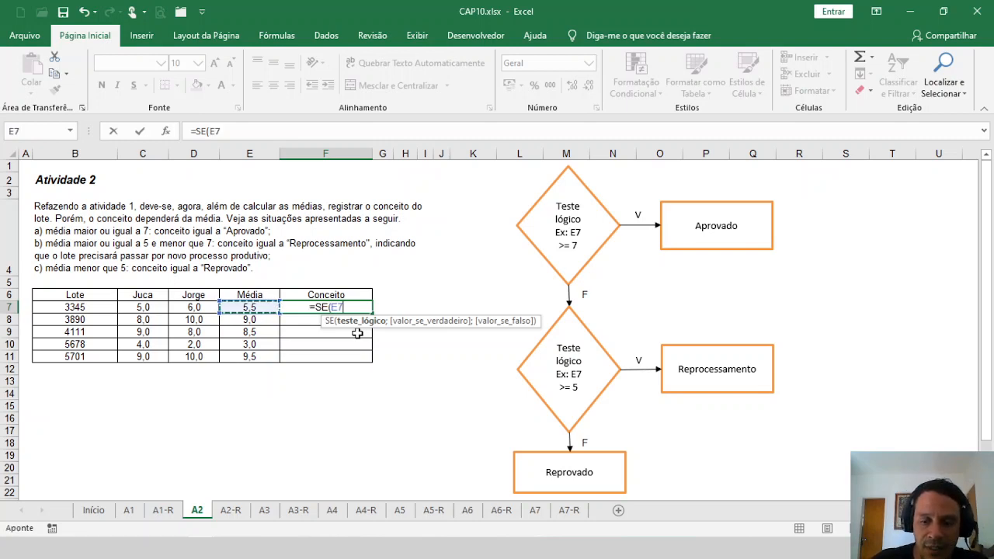
type(">=7")
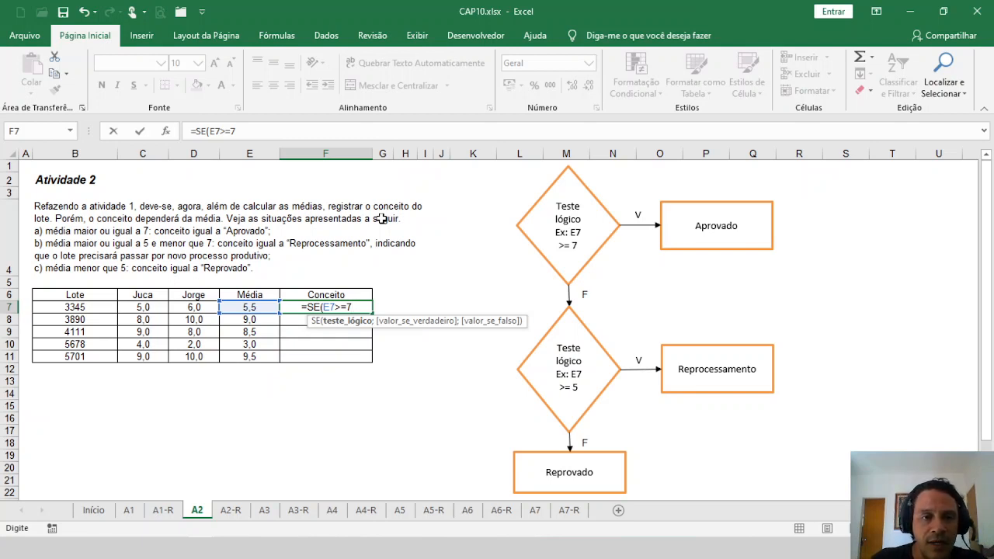
type(";")
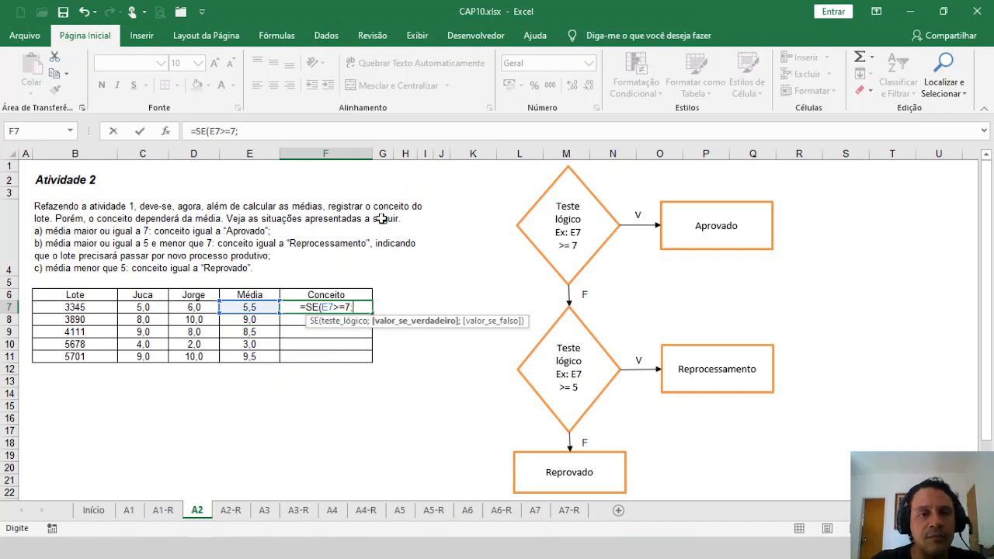
type("\"")
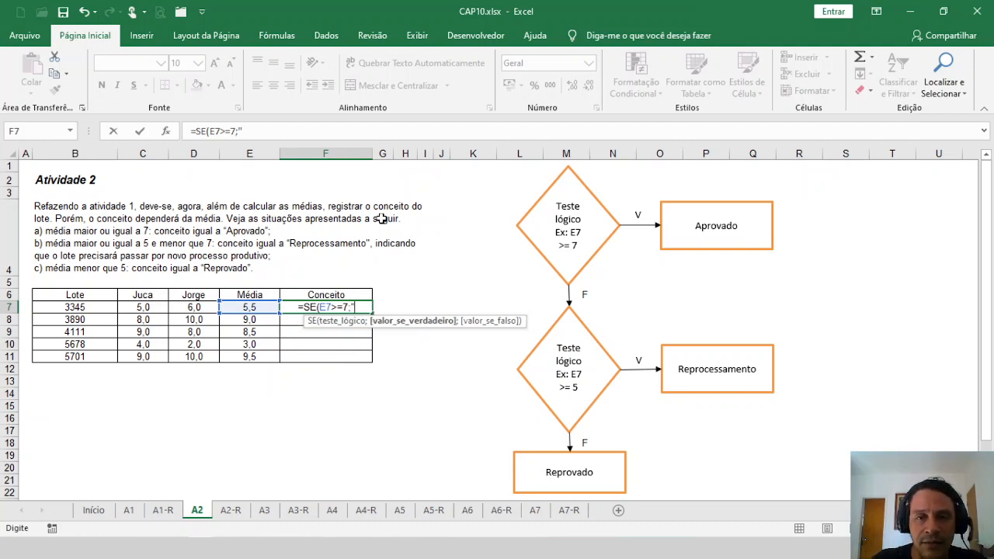
type("Ap")
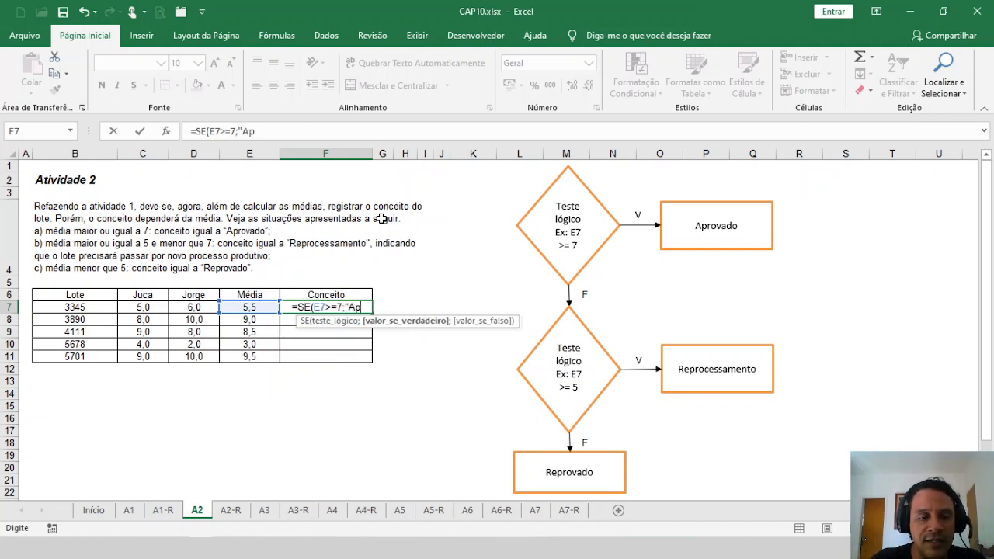
type("rovado\"")
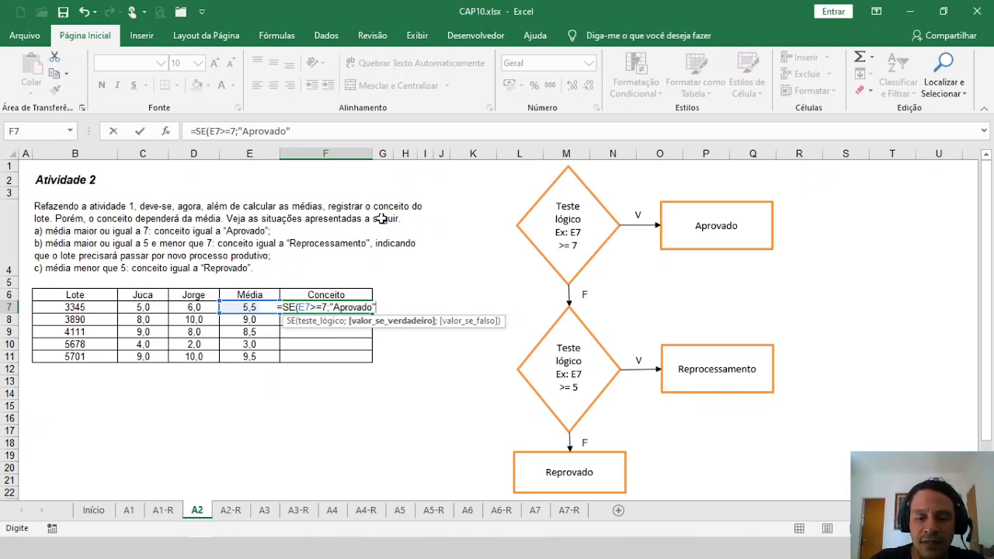
- Nest a second SE as the false argument in F7, testing E7>=5 and returning "Reprocessamento" when true
type(";")
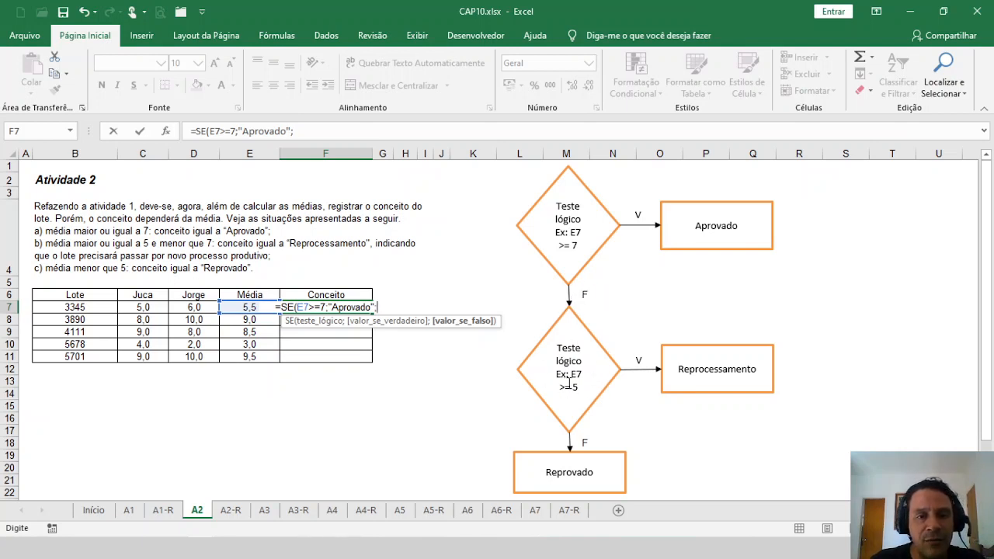
type("SE(")
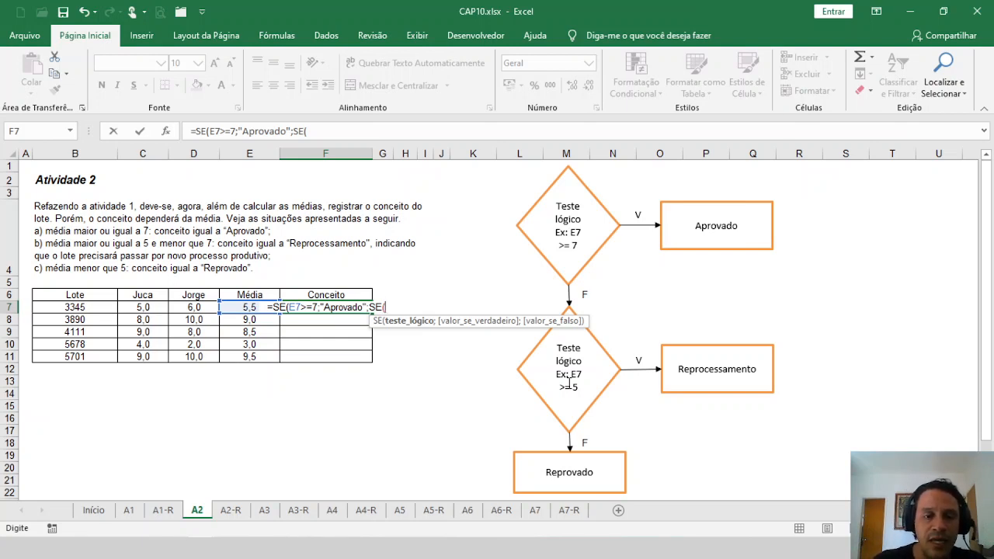
key("Left")
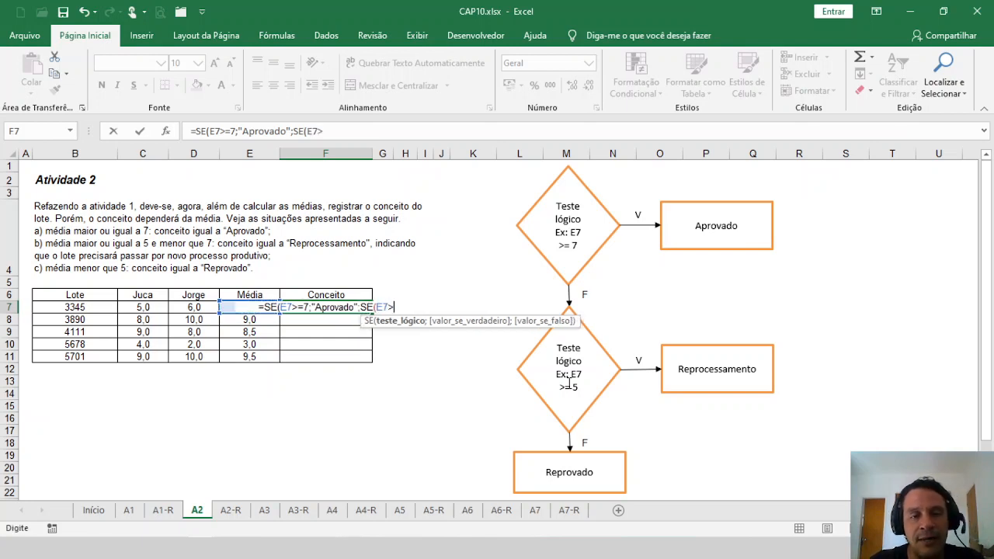
type(">=5")
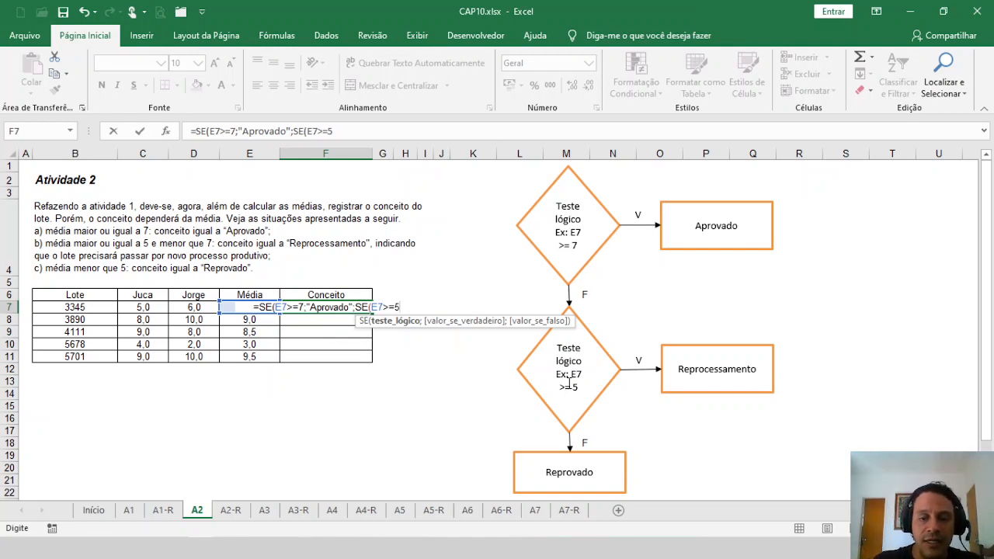
type(";")
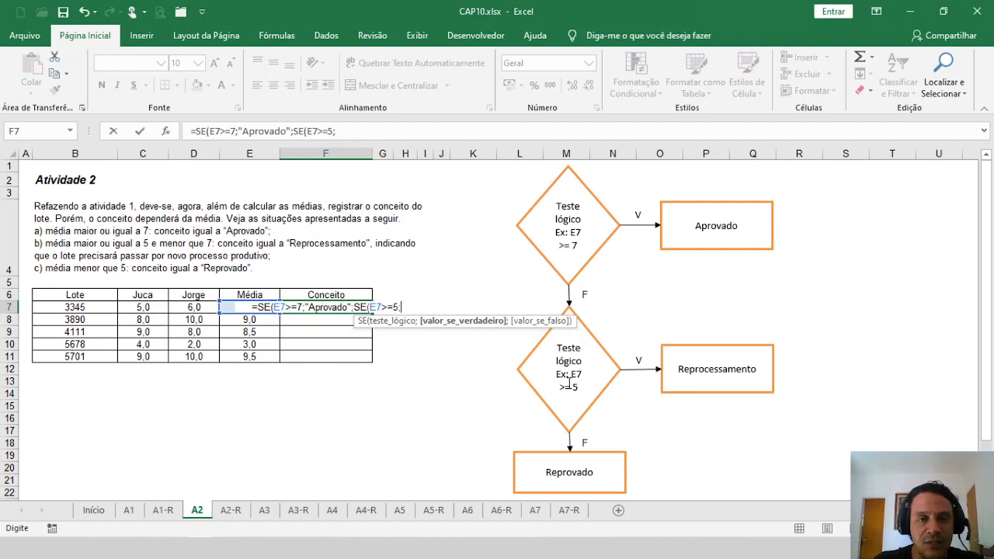
type("\"R")
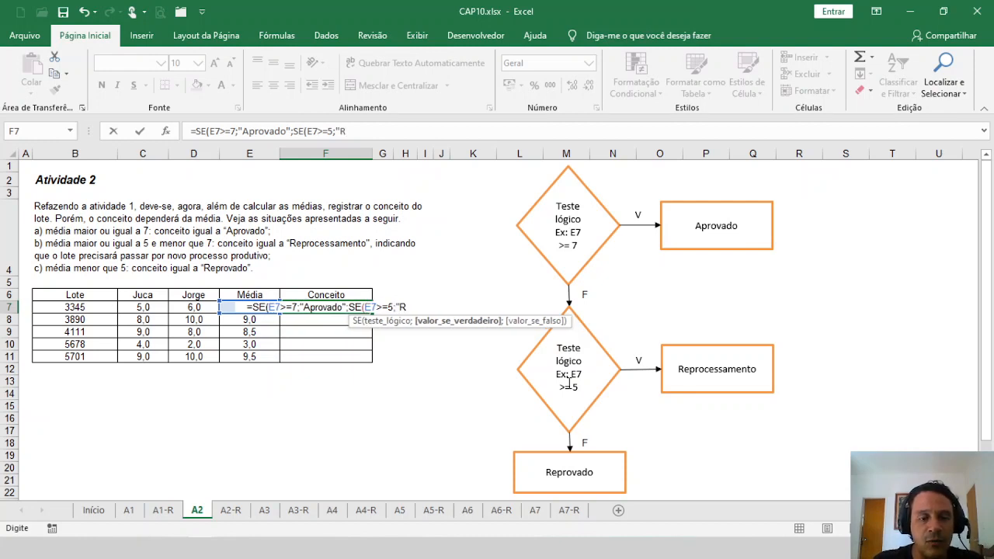
type("eproce")
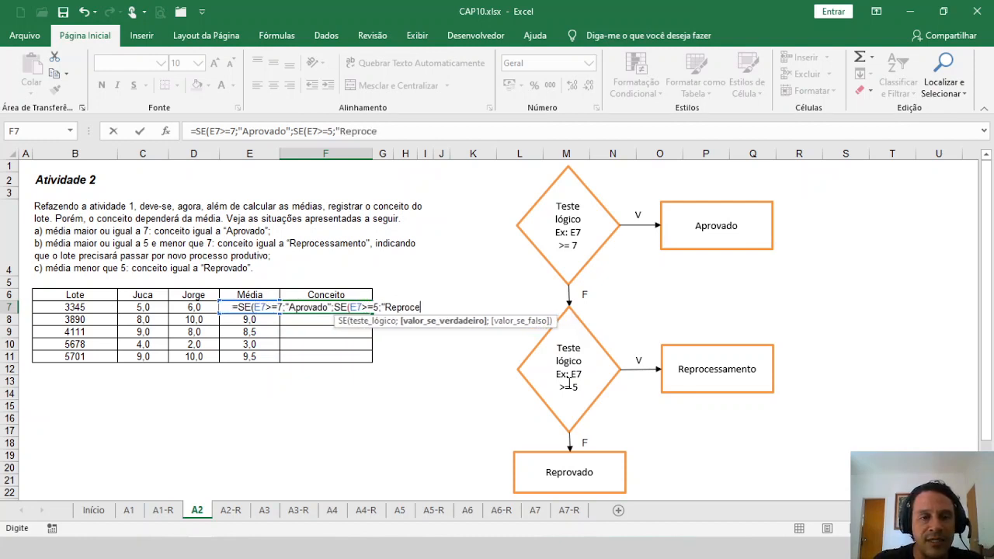
type("ssamento\"")
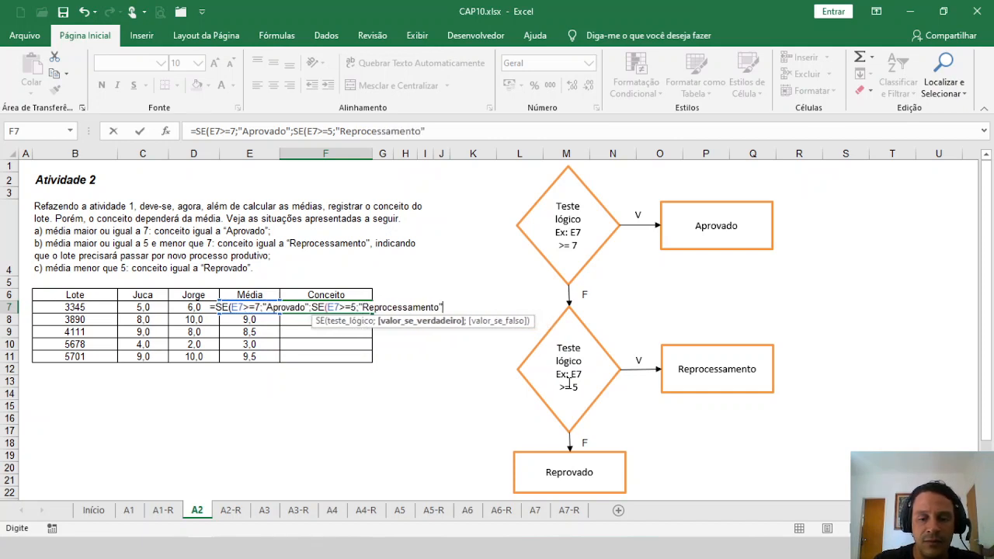
- Complete the nested SE formula in F7 with "Reprovado" as its final false value and enter it
type(";")
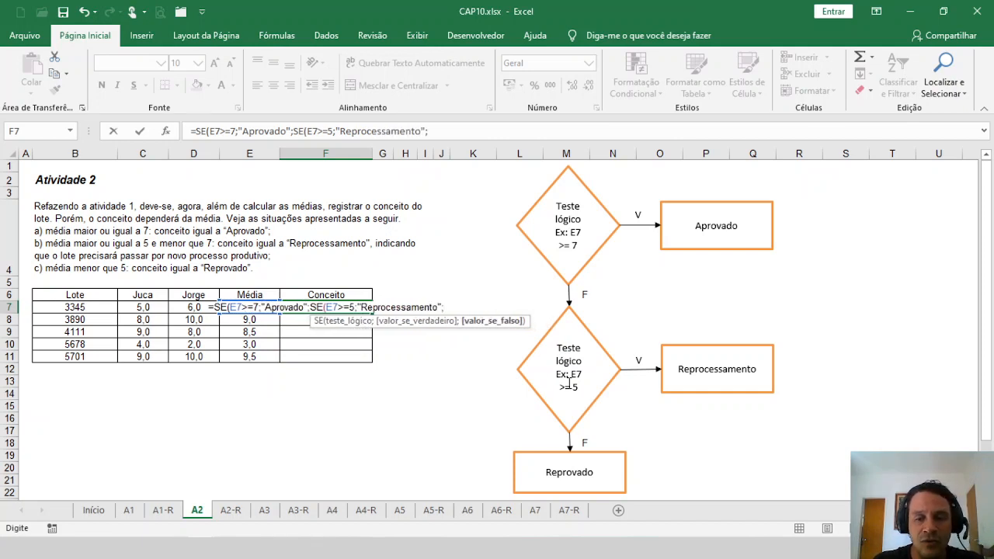
type("\"")
type("Re")
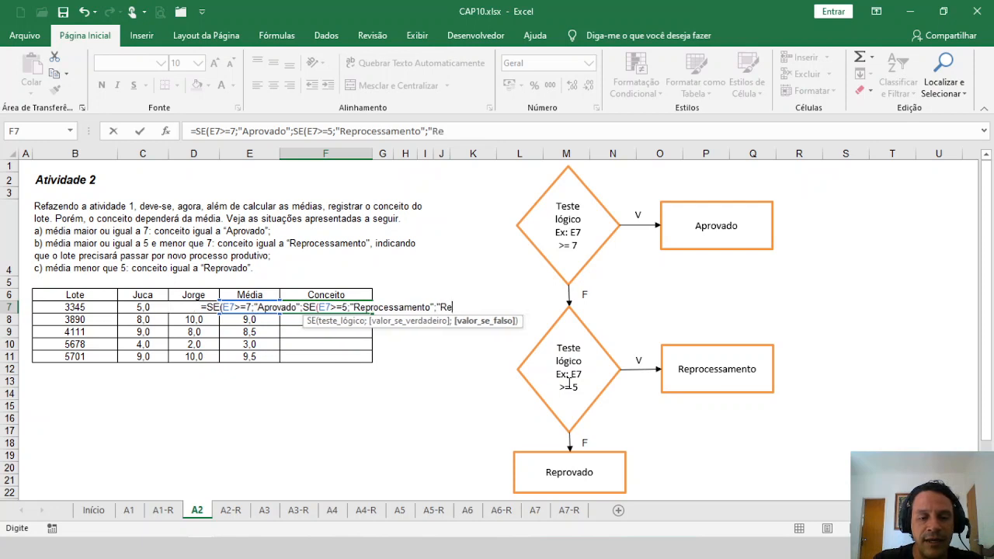
type("provado\"")
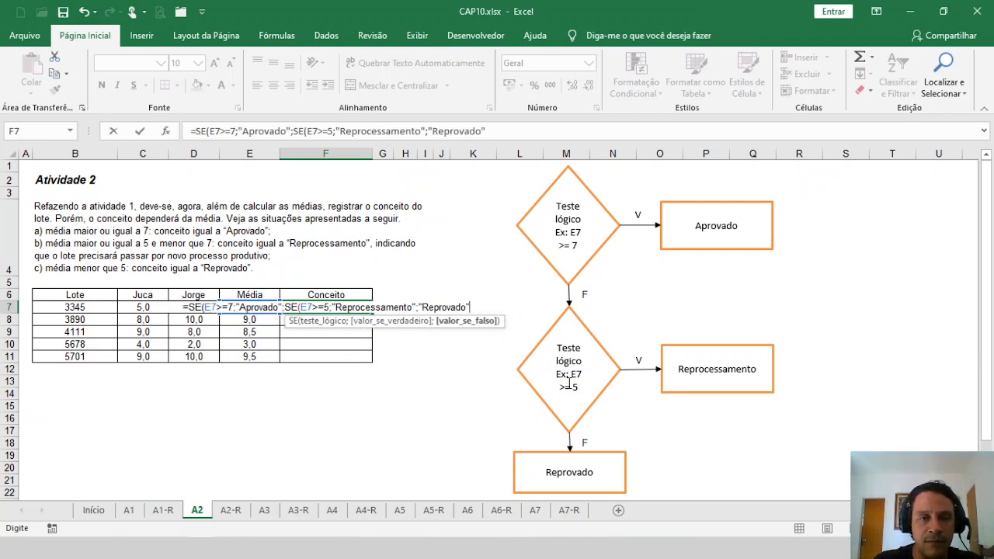
type(")")
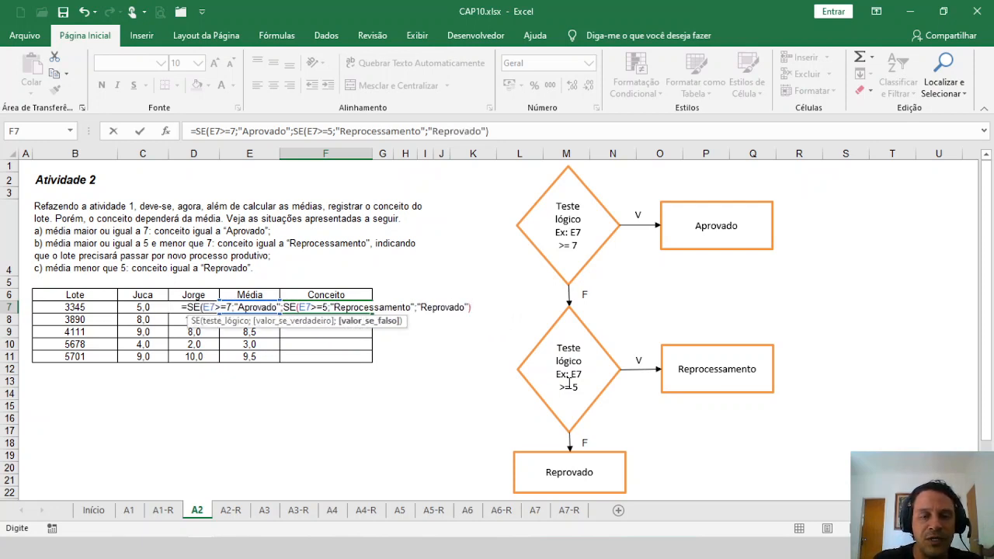
type(")")
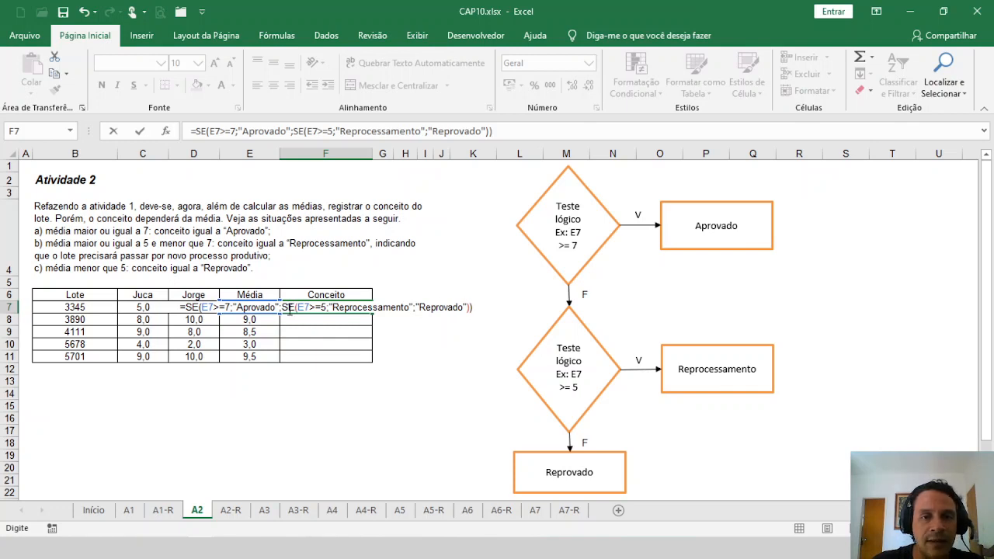
key("ctrl+Return")
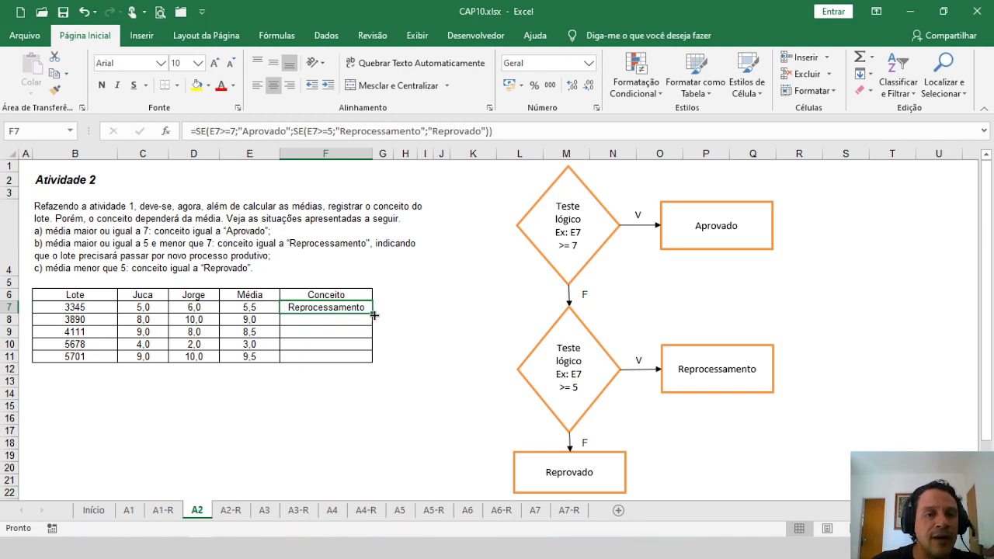
- Copy the nested Conceito formula from F7 down to F11 and check the formulas in the cells
left_click_drag(372, 314, 364, 363)
left_click(325, 319)
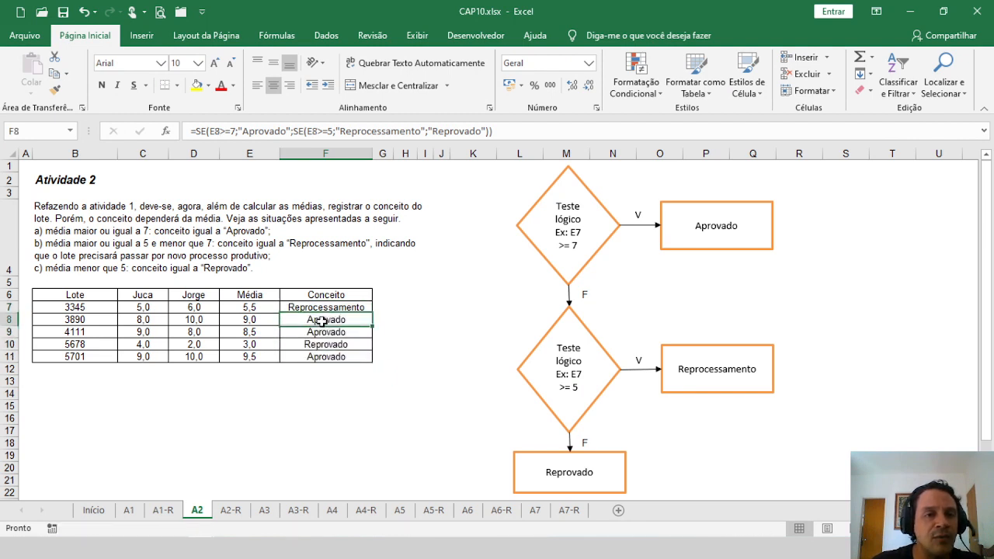
left_click(326, 331)
left_click(334, 346)
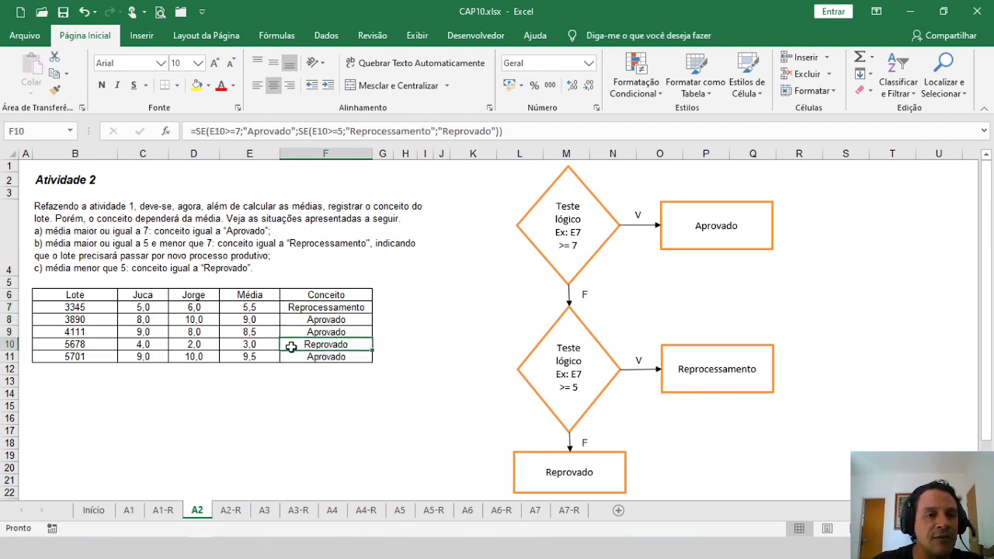
left_click(327, 356)
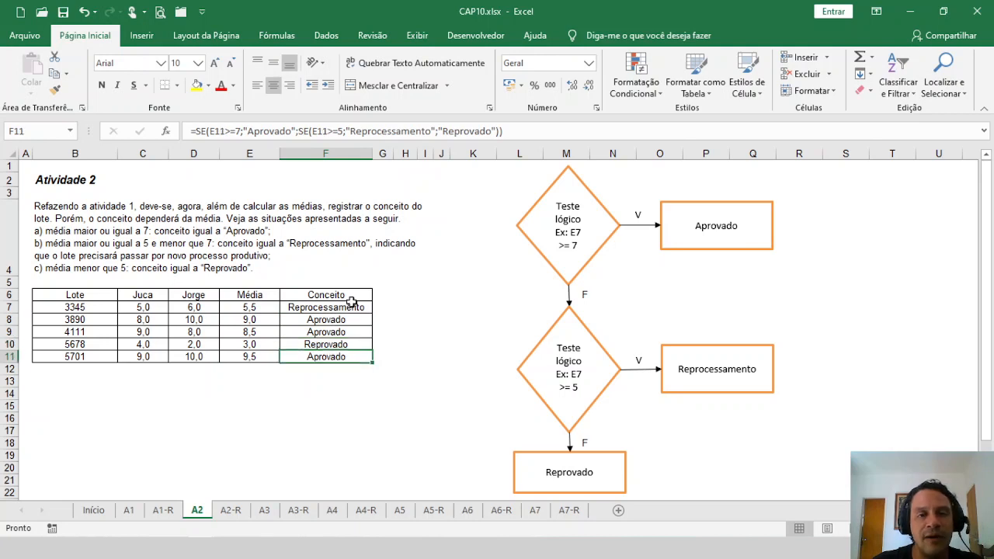
left_click(352, 308)
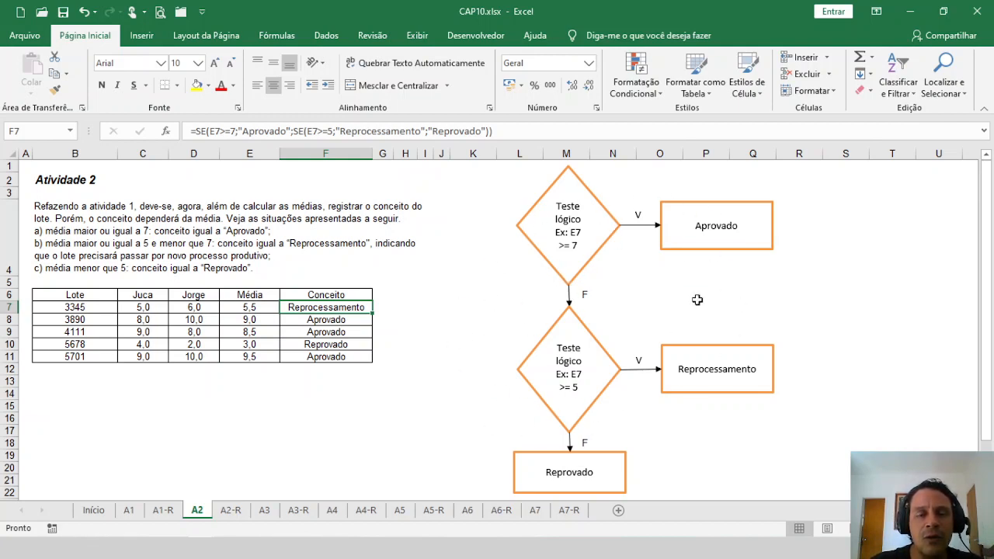
- On sheet A3, start the Desconto formula in D7 with an SE function that tests C7="Trimestral"
left_click(265, 511)
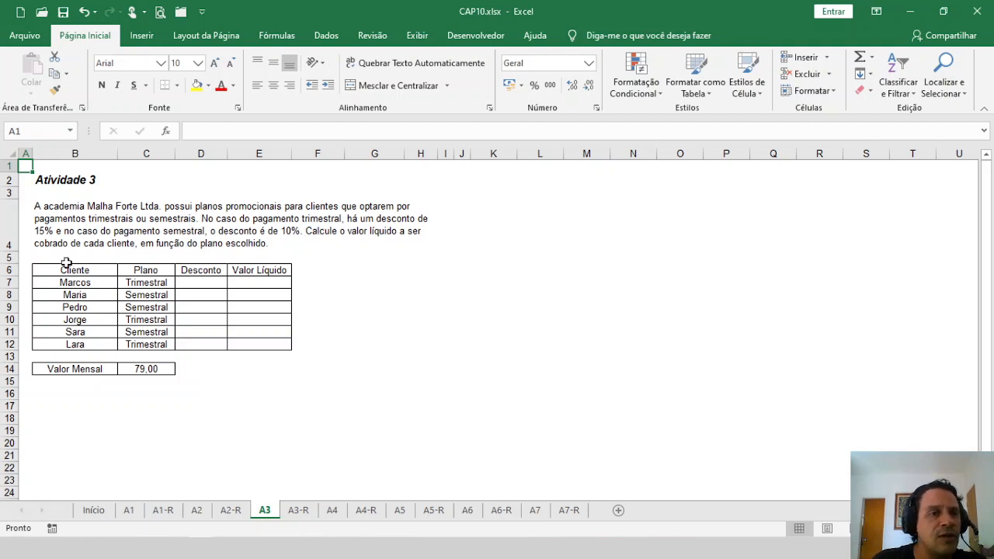
left_click(198, 282)
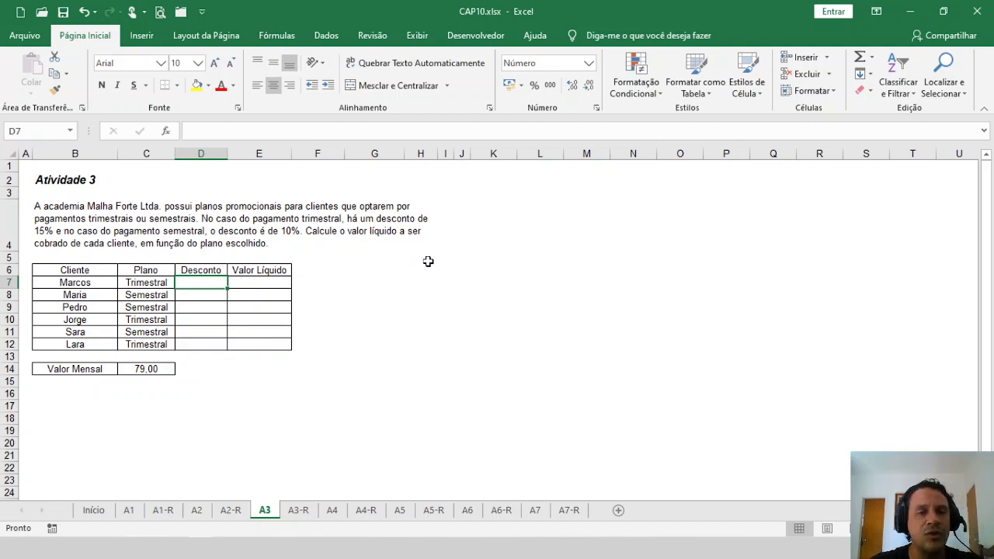
type("=se")
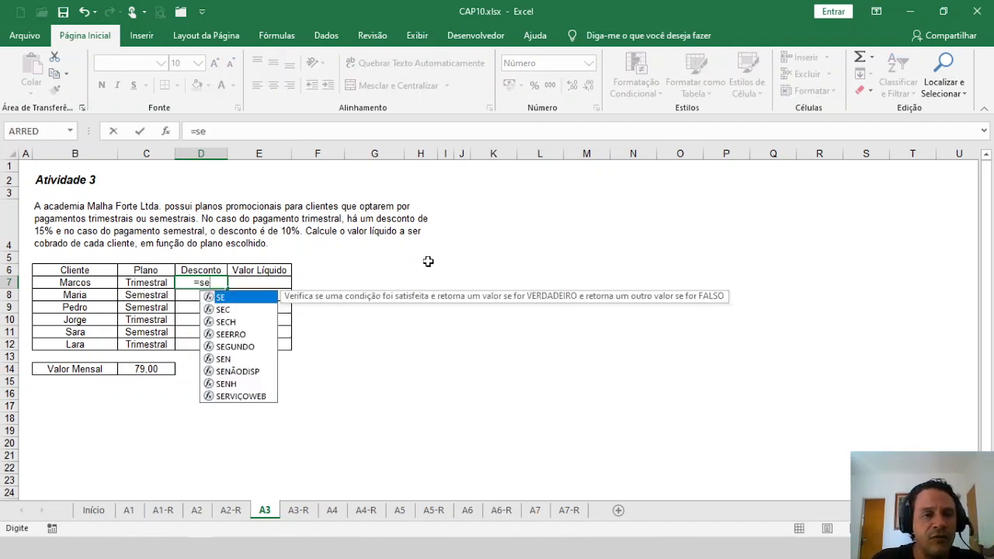
key("BackSpace")
key("BackSpace")
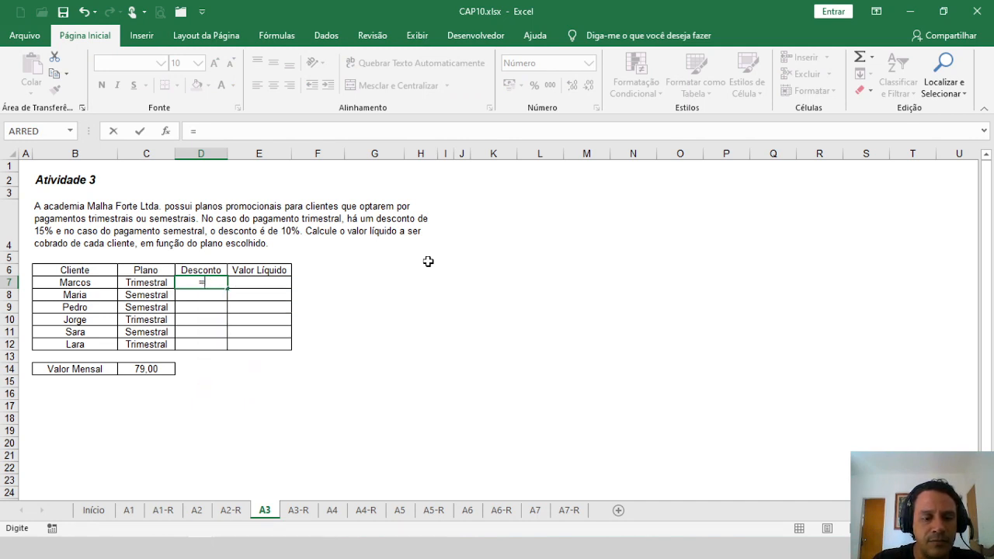
type("se")
key("Tab")
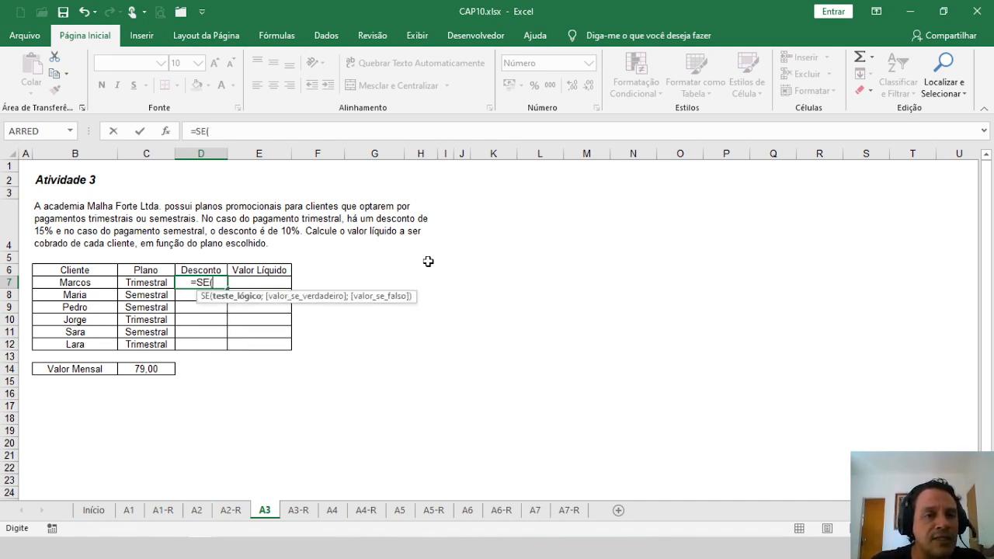
key("Left")
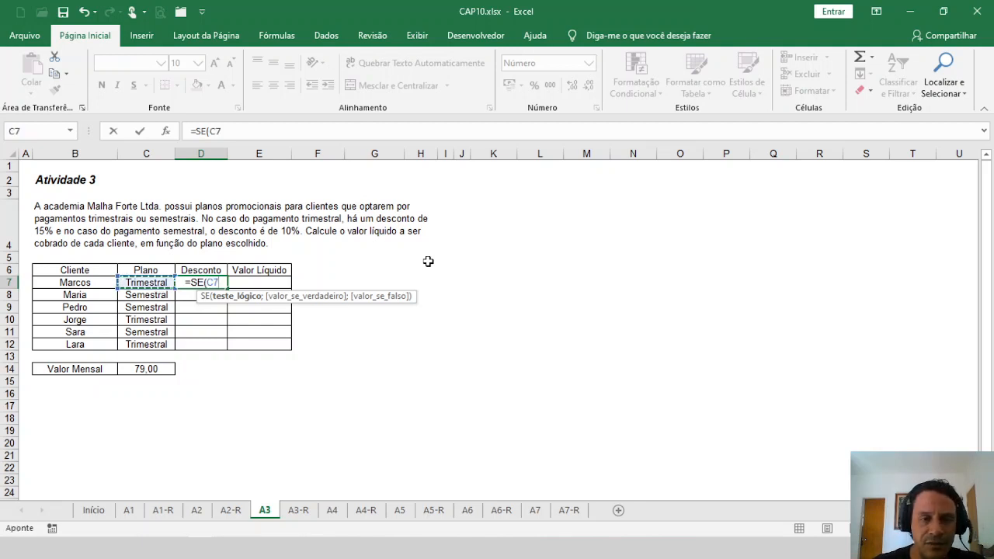
type("=")
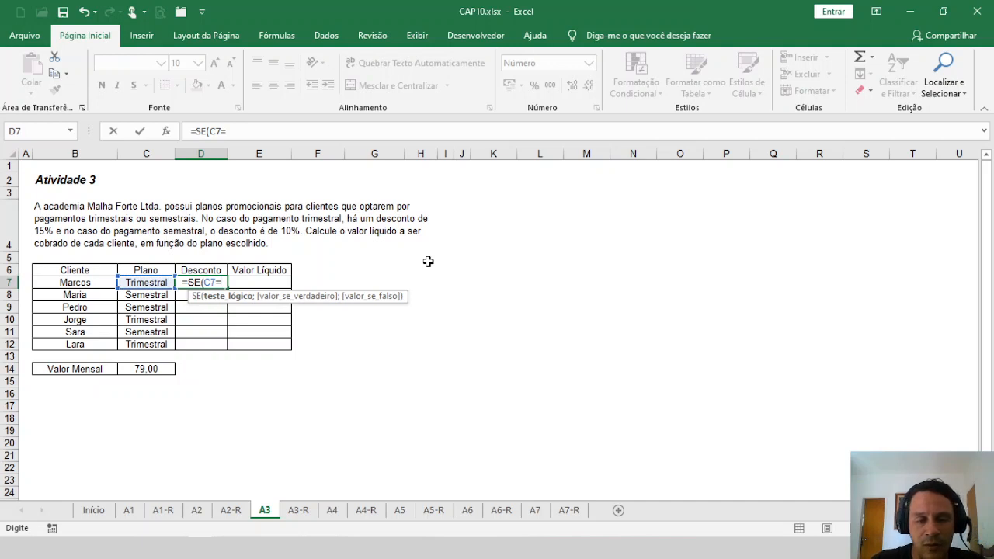
type("\"")
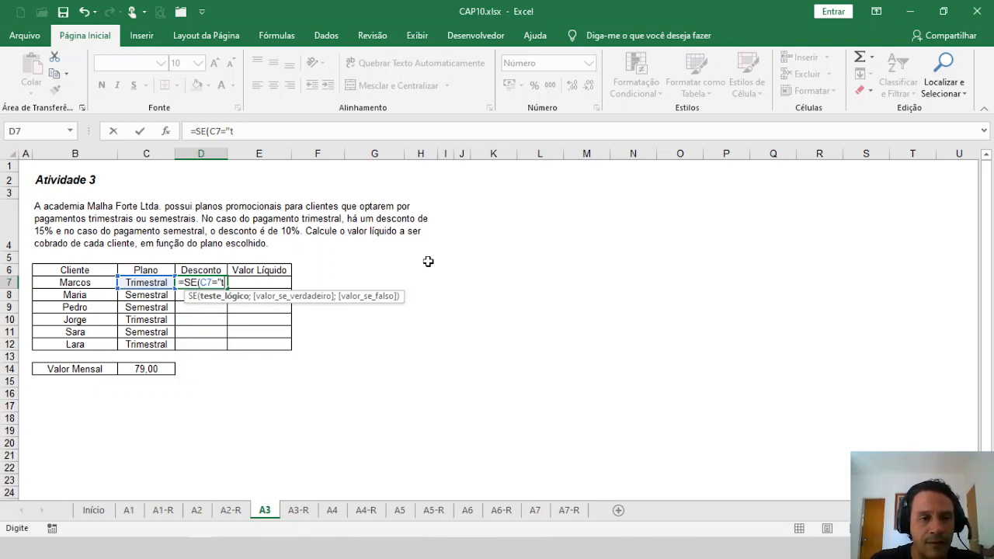
type("Tri")
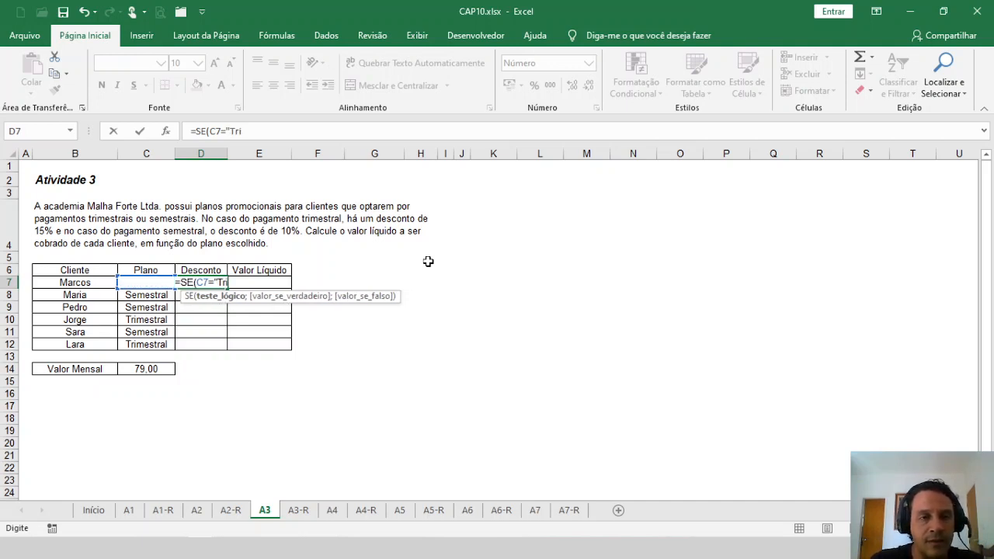
type("mestral\"")
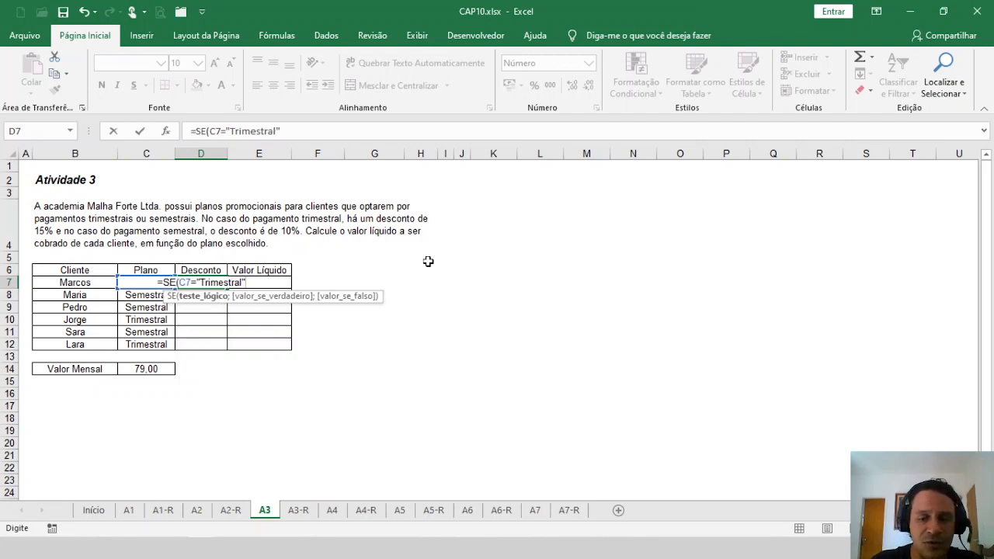
- Complete the D7 discount formula to return 15% when the test is true and 10% otherwise
type(";")
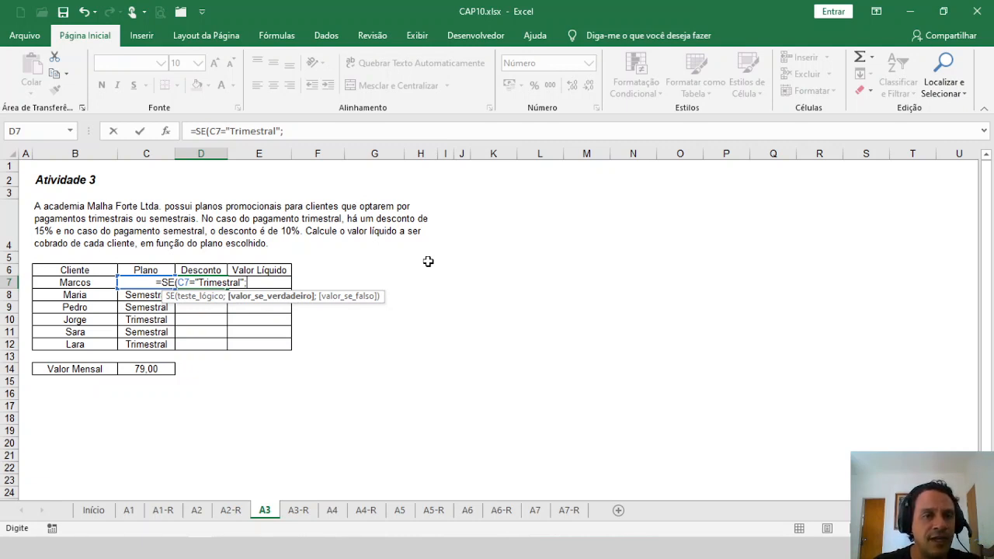
type("15%")
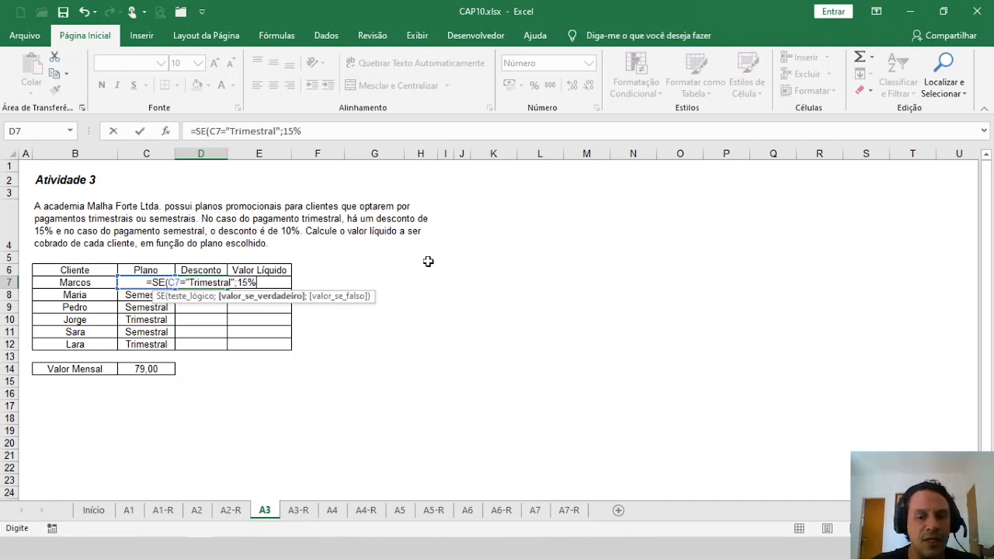
type(";")
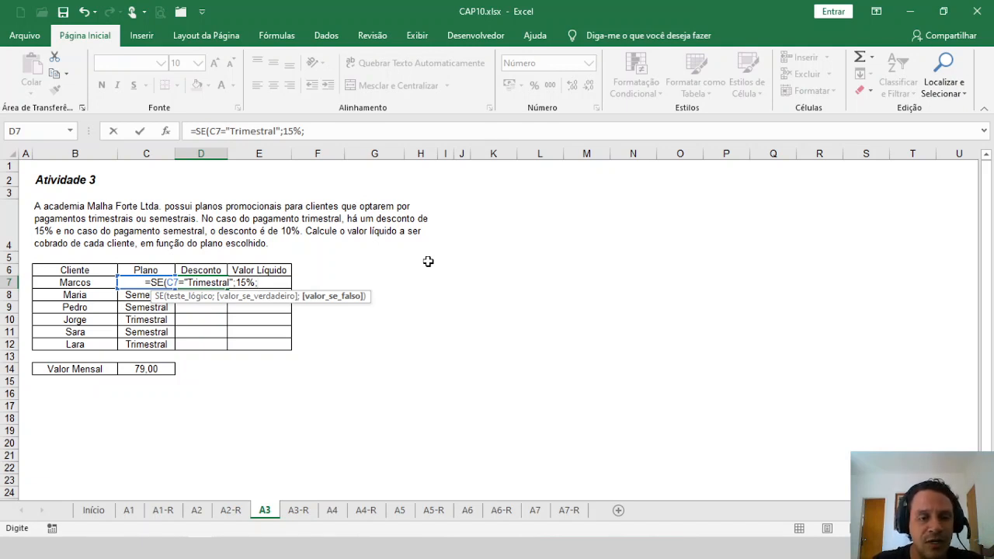
type("10%")
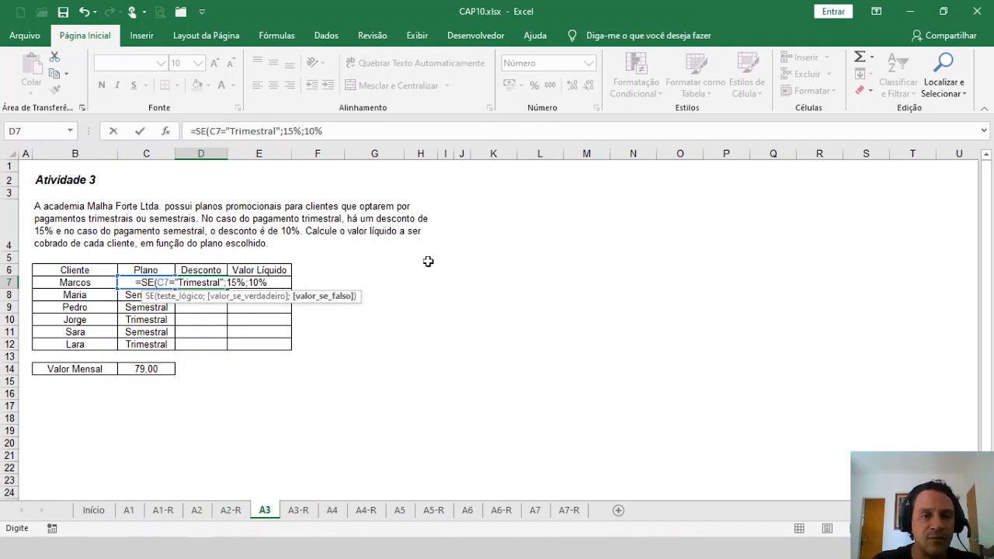
type(")")
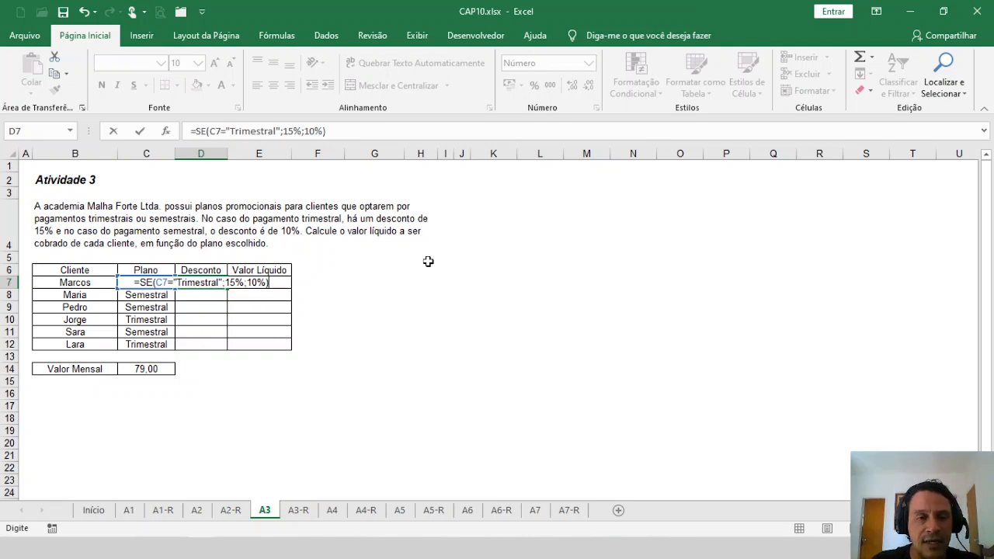
key("Return")
key("Up")
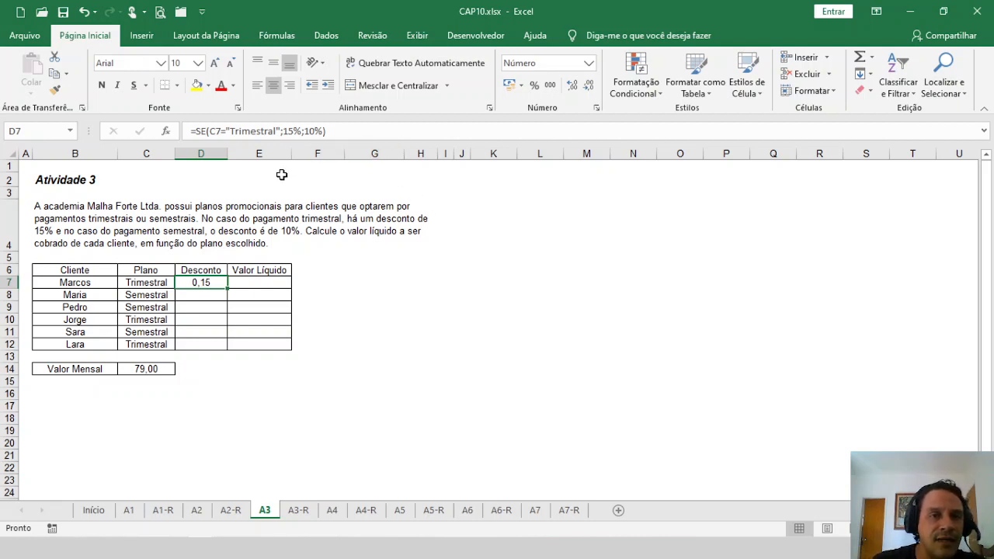
- Multiply the D7 discount formula by the monthly value as C$14, enter it and copy it down to D12
left_click(346, 132)
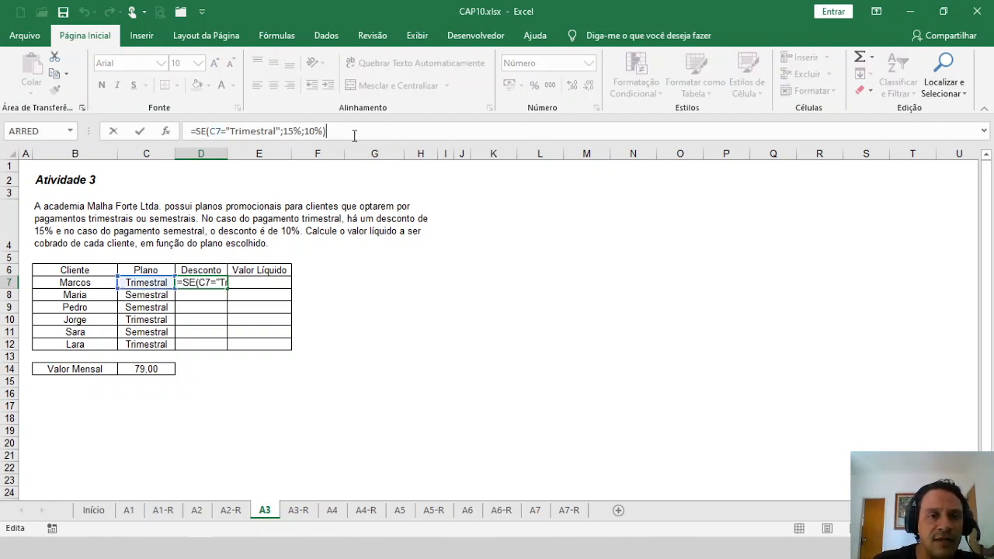
type("*")
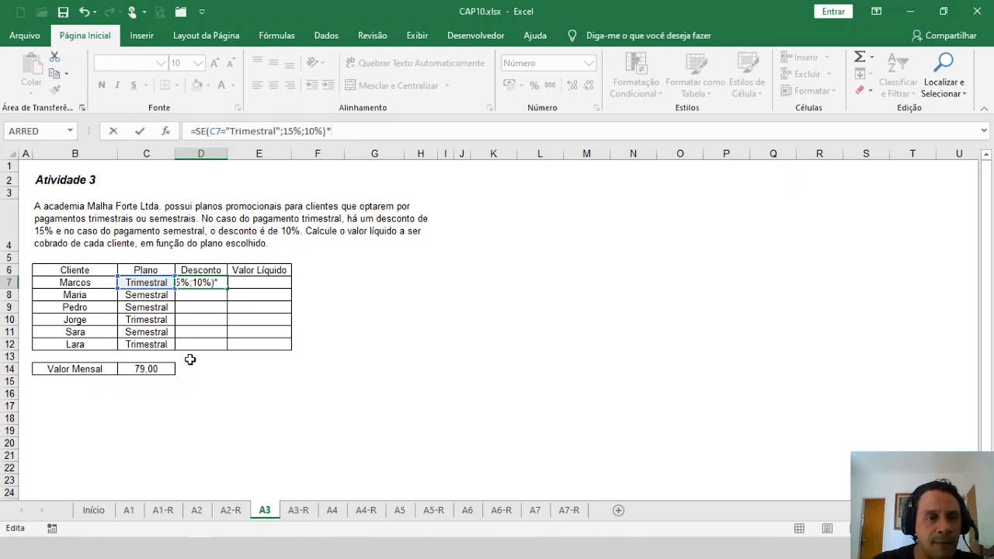
left_click(152, 370)
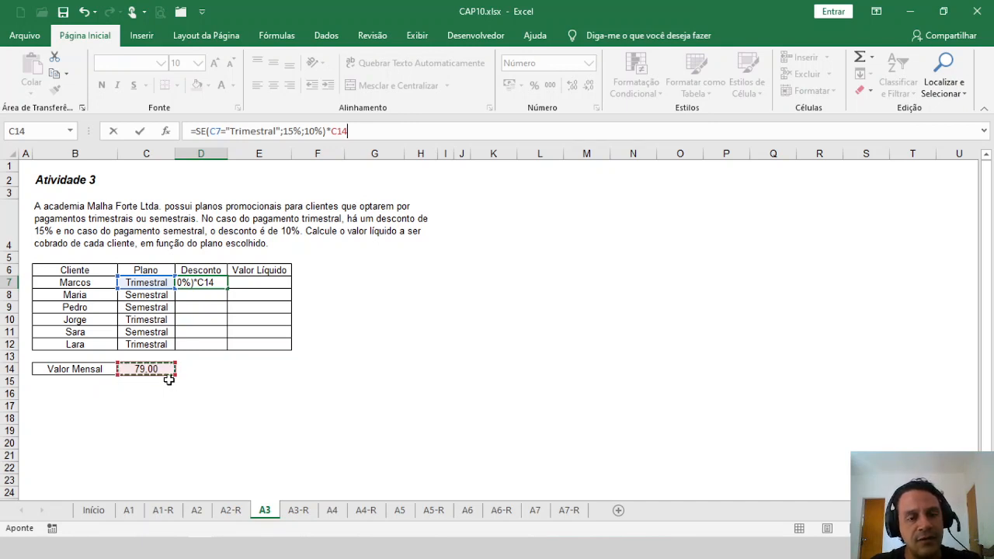
key("F4")
key("F4")
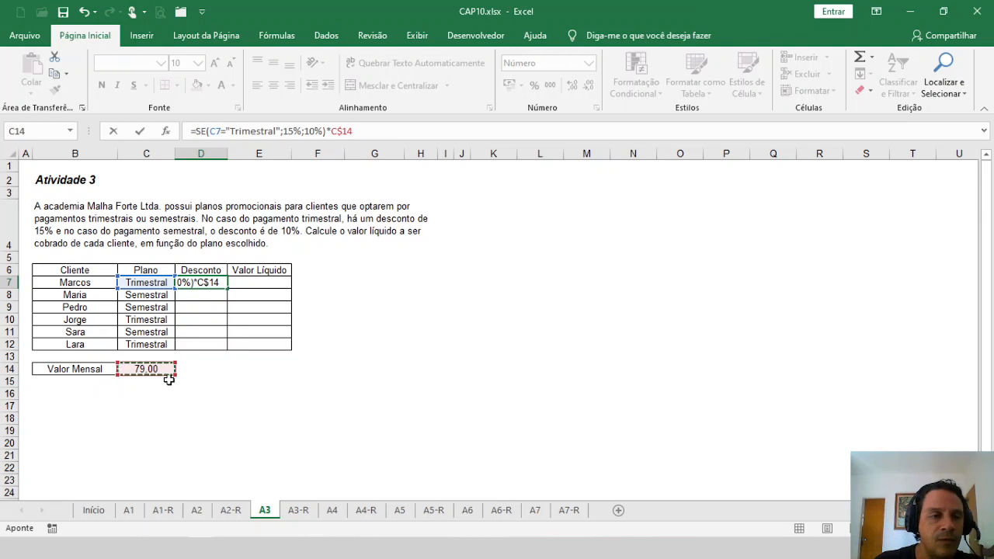
key("Return")
key("Up")
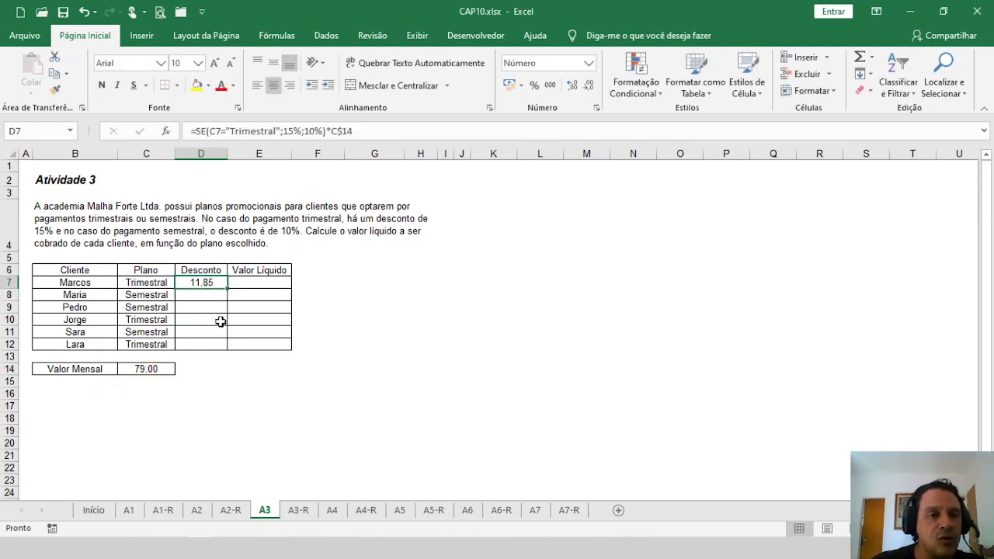
left_click_drag(228, 289, 224, 349)
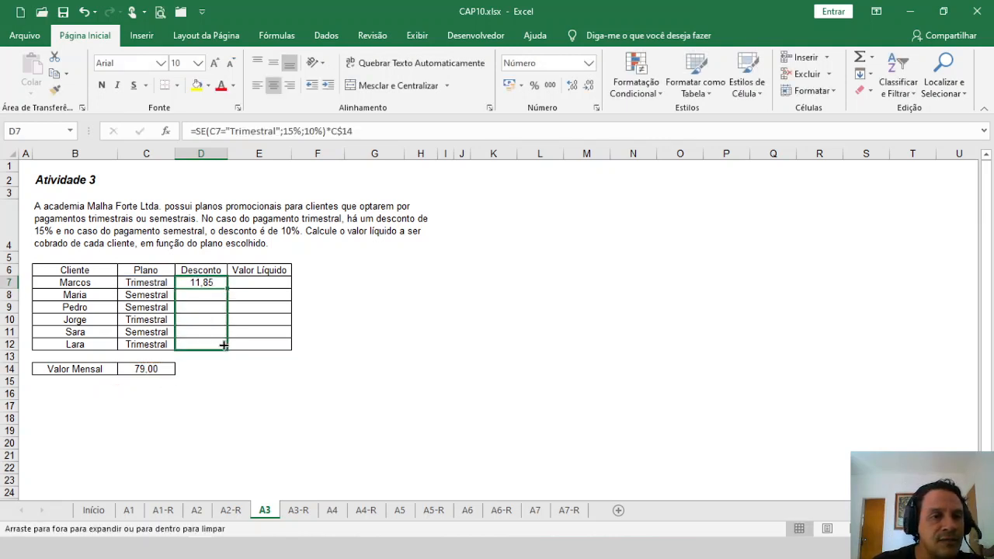
left_click(206, 295)
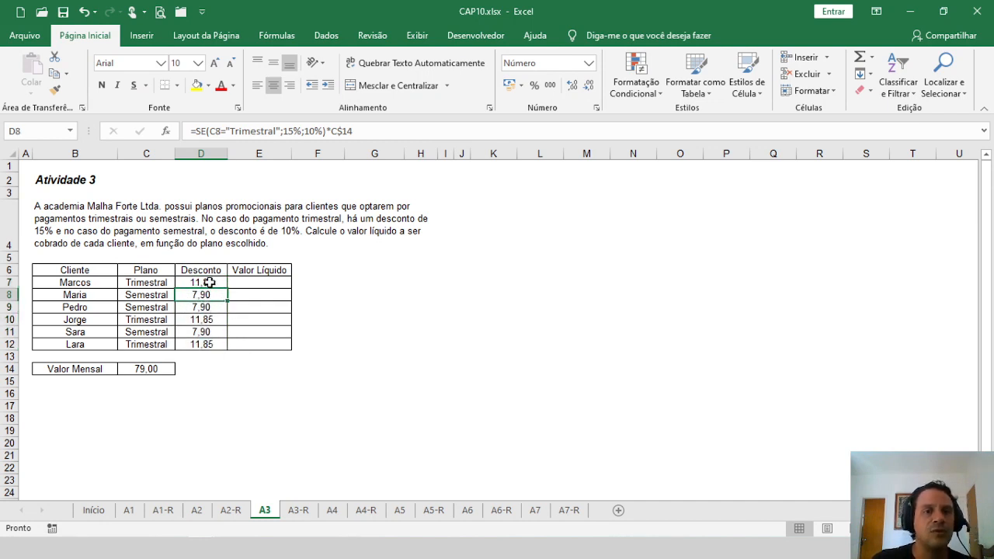
- Enter the Valor Líquido formula =C$14-D7 in E7
left_click(250, 282)
type("=")
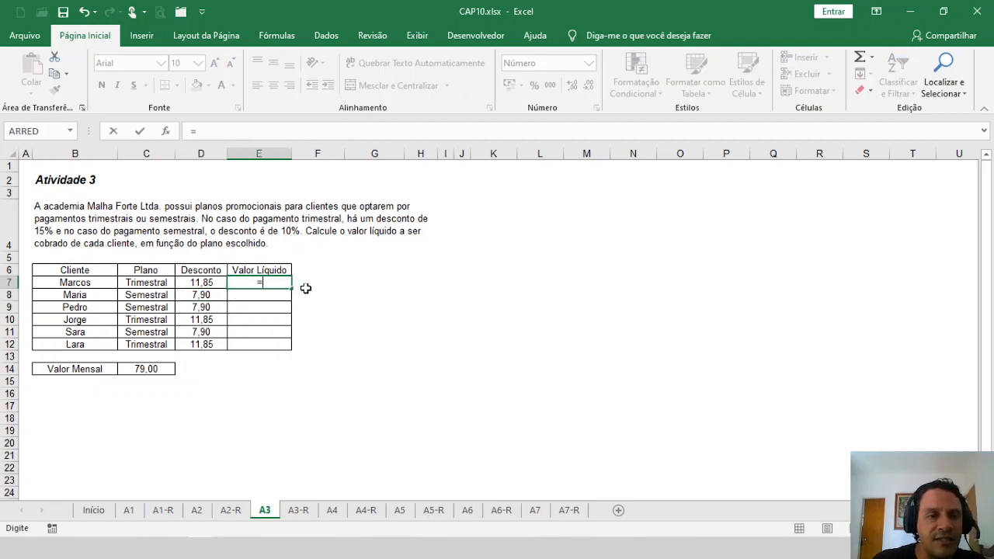
key("Down")
key("Down")
key("Down")
key("Down")
key("Left")
key("Left")
key("Down")
key("Down")
key("Down")
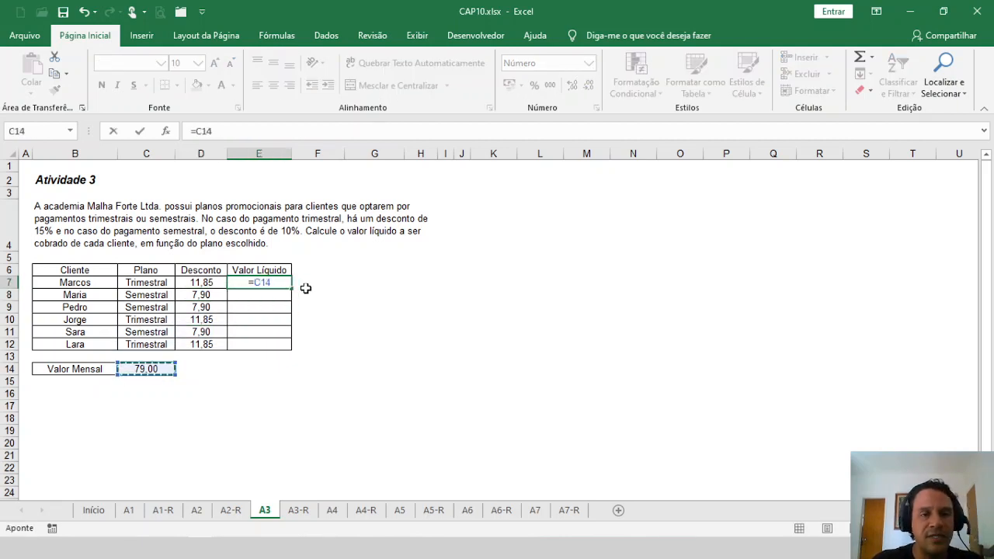
key("F4")
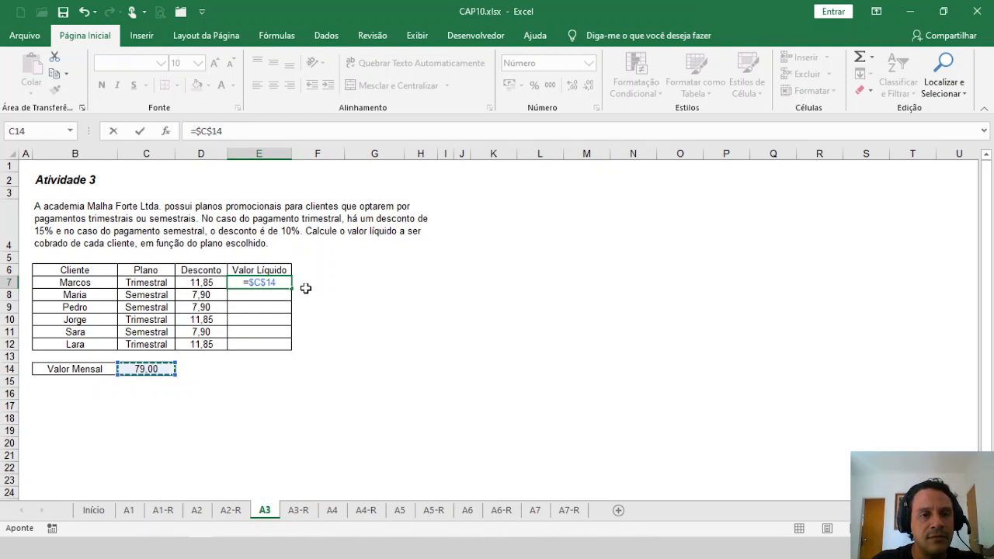
key("F4")
type("-")
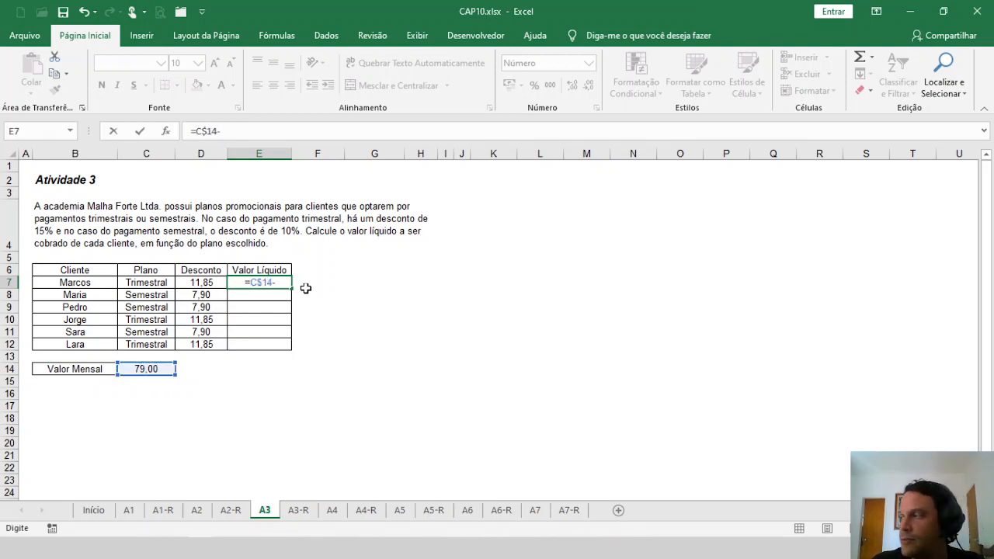
key("Left")
key("Return")
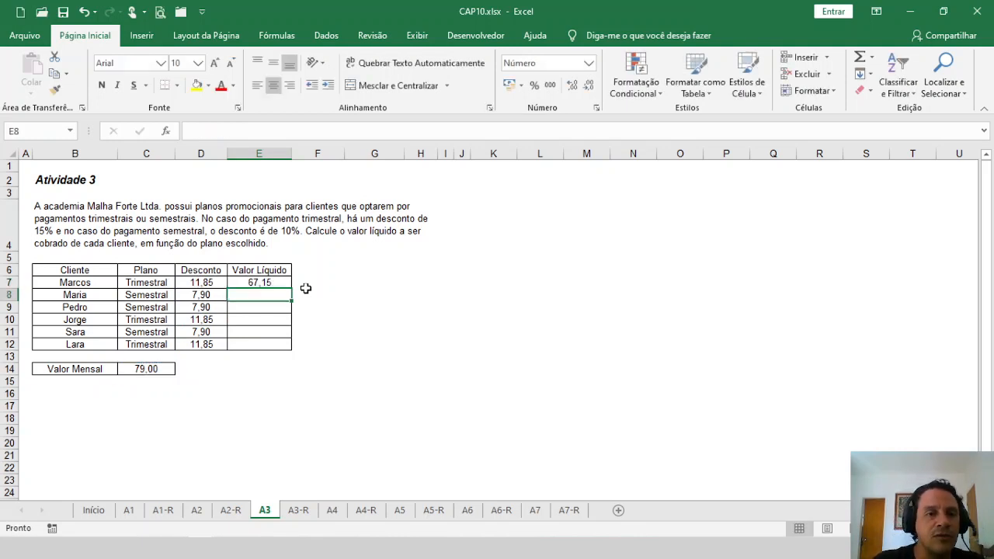
- Copy the Valor Líquido formula from E7 down to E12
key("Up")
double_click(291, 288)
left_click(281, 283)
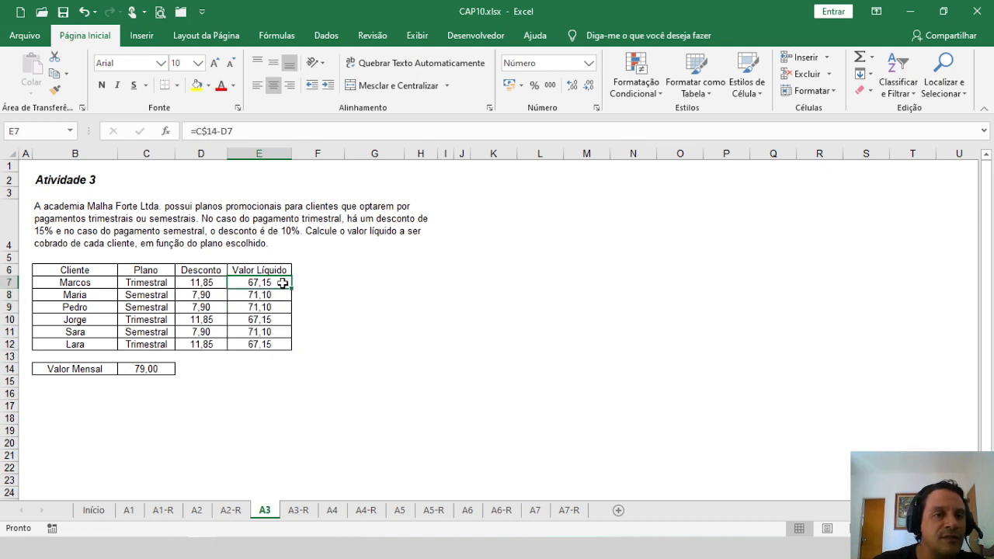
- Examine the logical test C7="Trimestral" inside the D7 discount formula, leaving the formula unedited
left_click(209, 281)
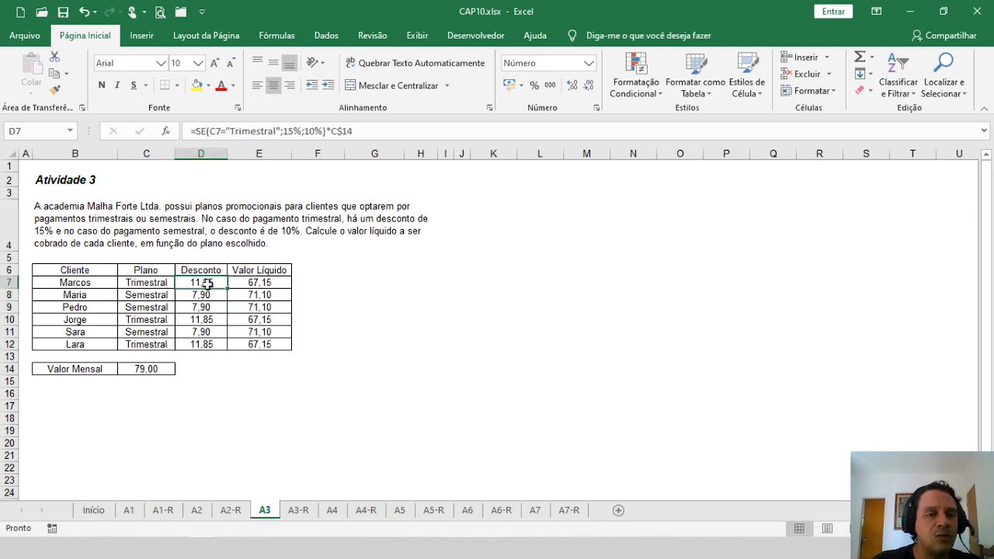
double_click(207, 285)
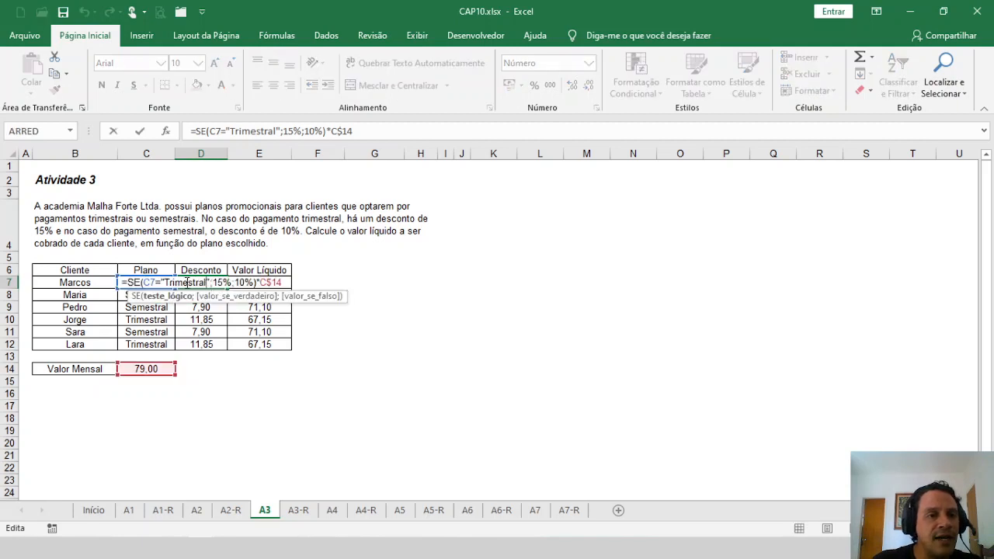
left_click_drag(143, 283, 209, 283)
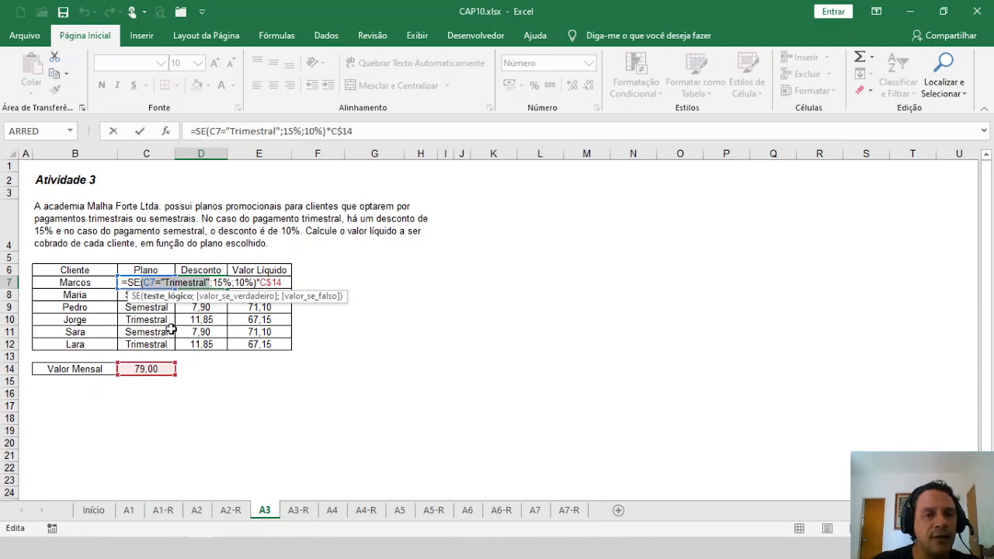
key("Escape")
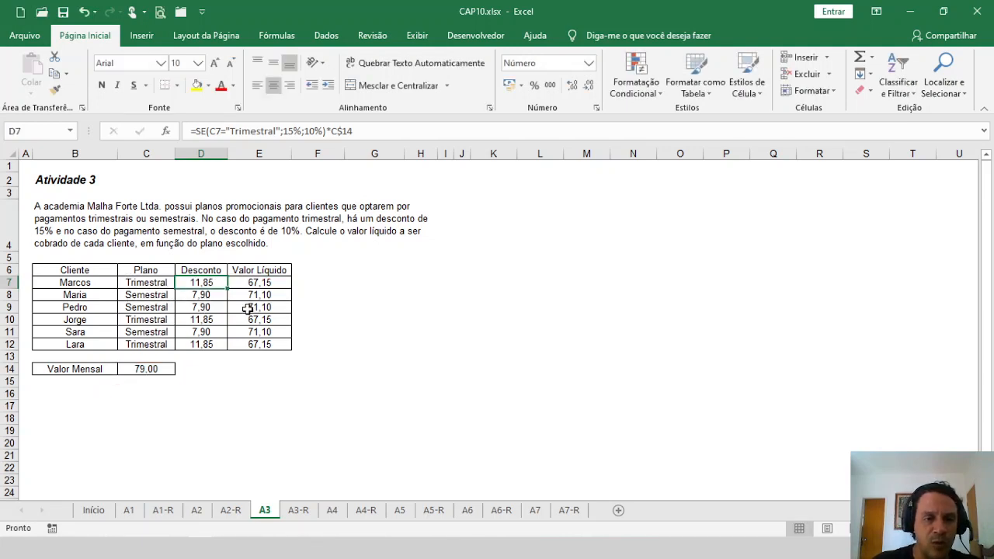
- Go to sheet A4 and review the Atividade 4 instructions and the candidate table's columns
left_click(333, 512)
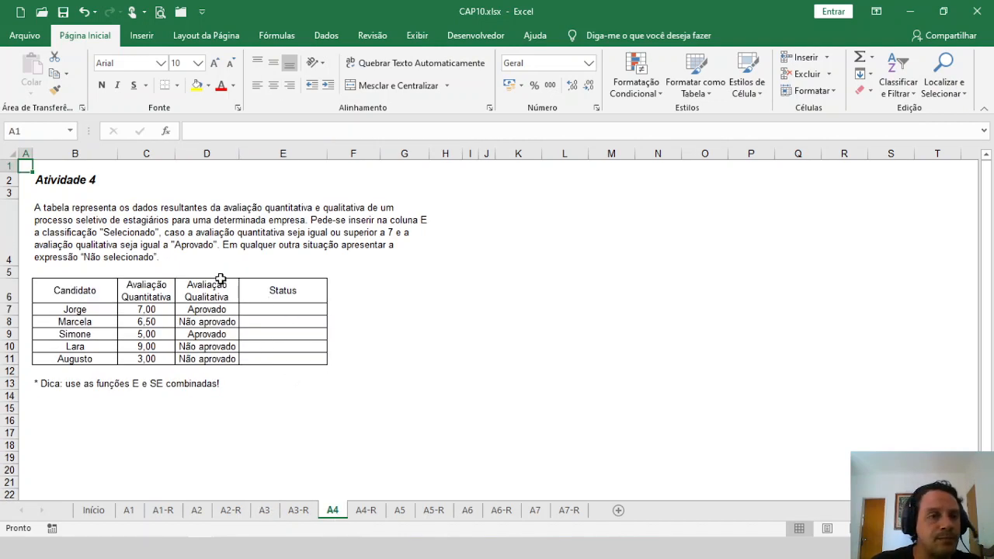
left_click(45, 271)
left_click(75, 287)
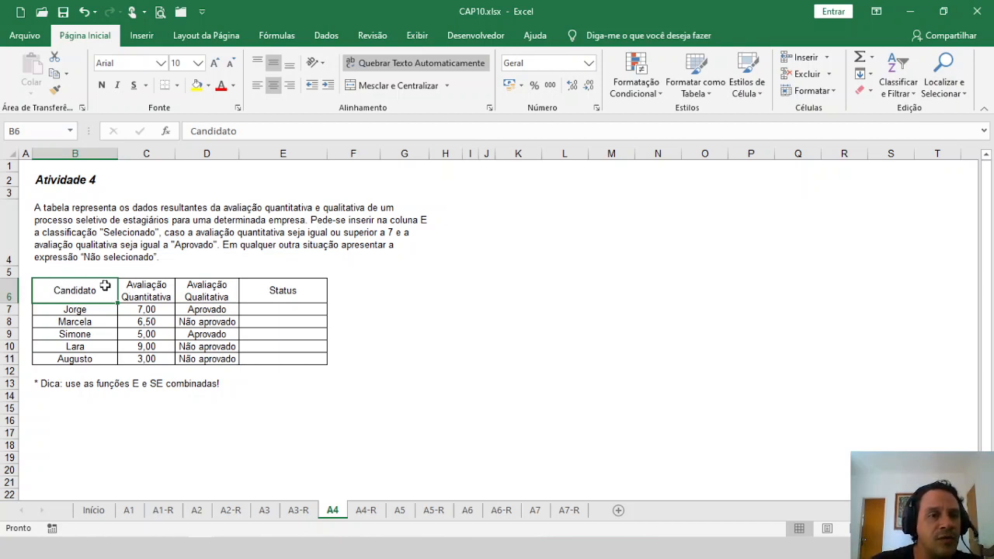
left_click(278, 293)
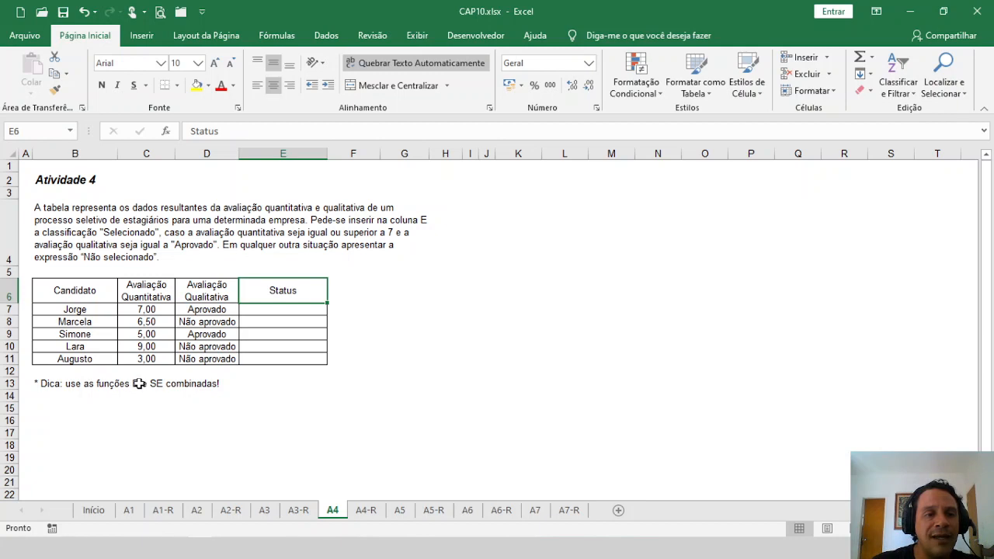
- Start the Status formula in E7 with an E function whose first condition is C7>=7
left_click(277, 309)
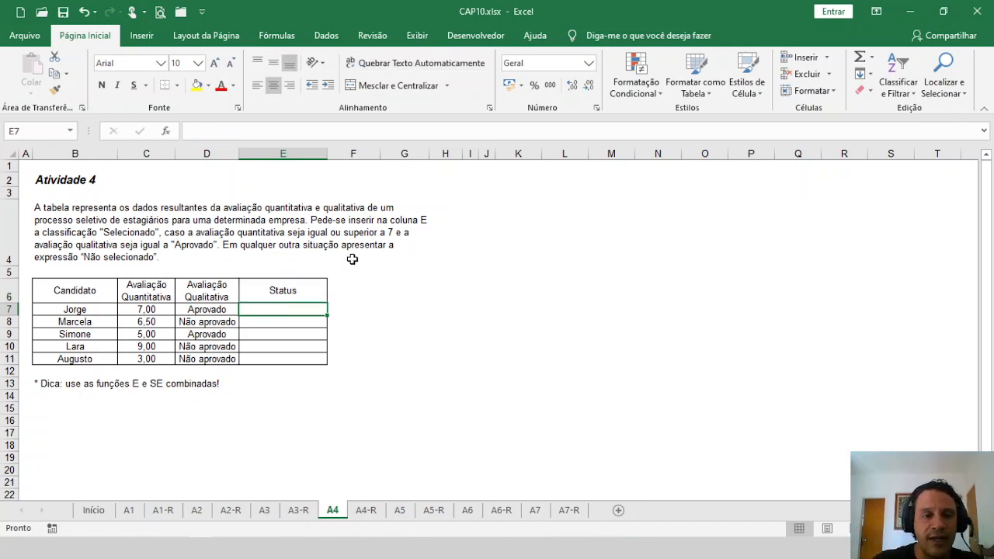
type("=e")
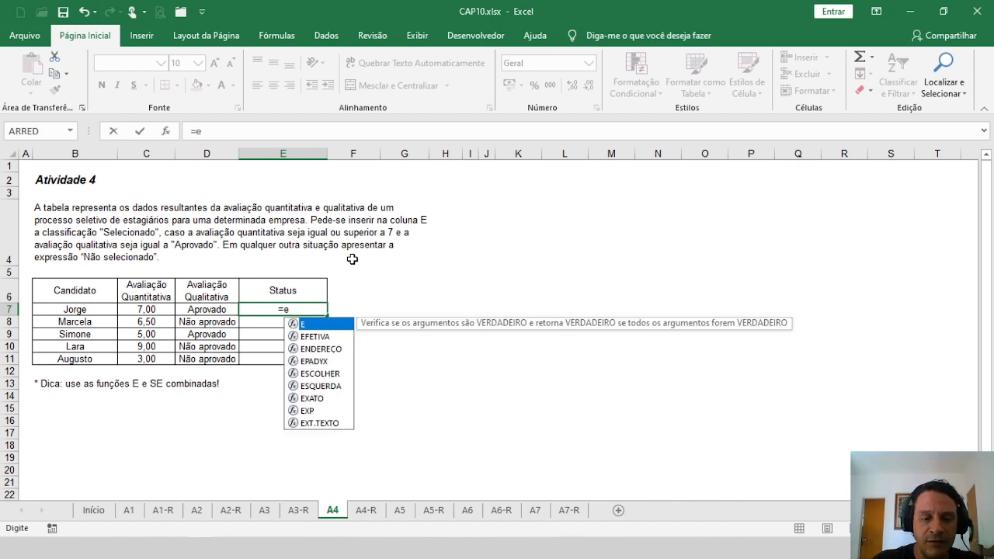
key("BackSpace")
type("E(")
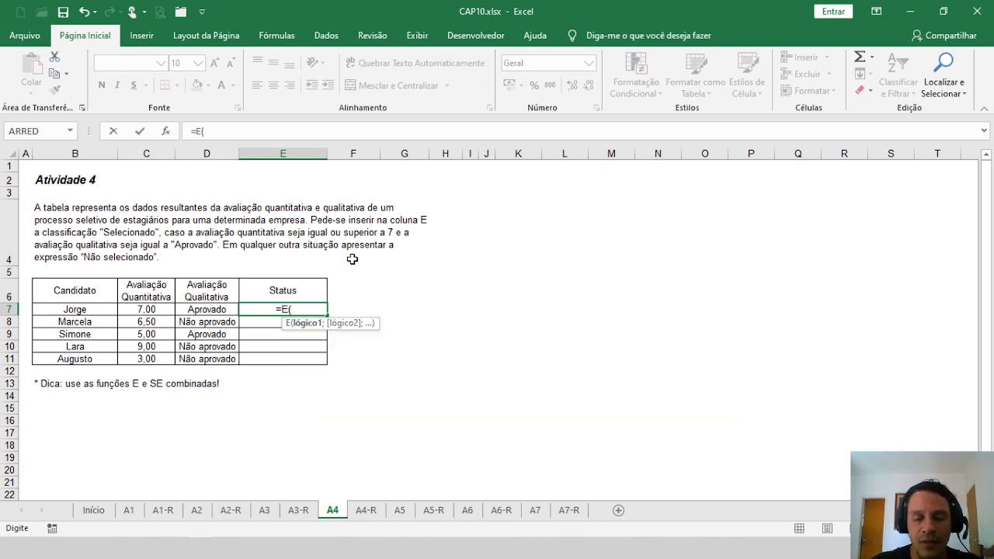
key("Left")
key("Left")
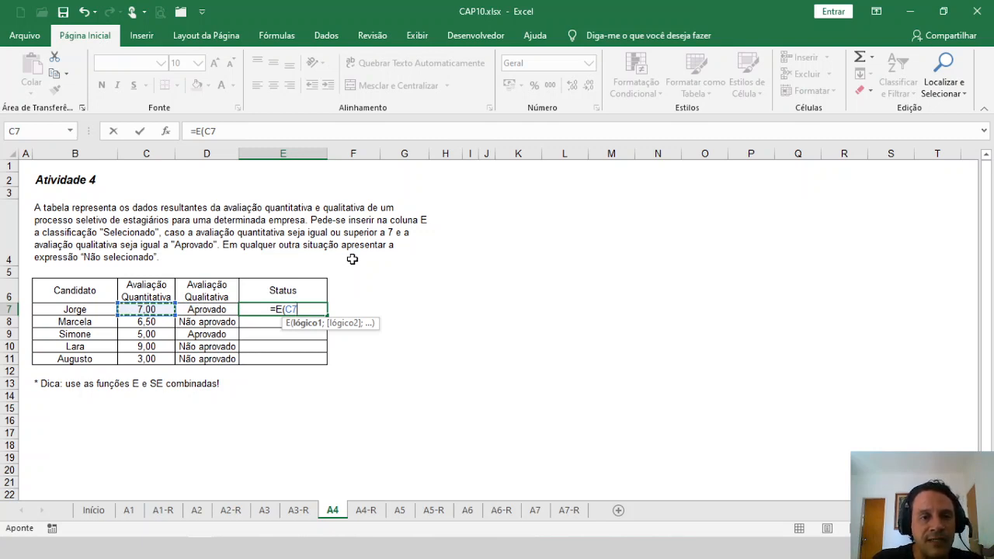
type(">")
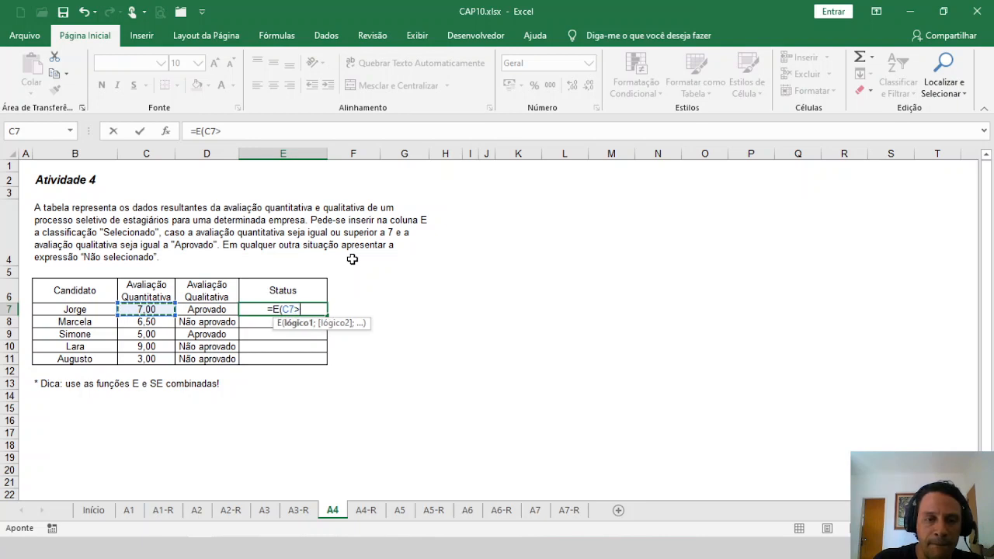
type("=")
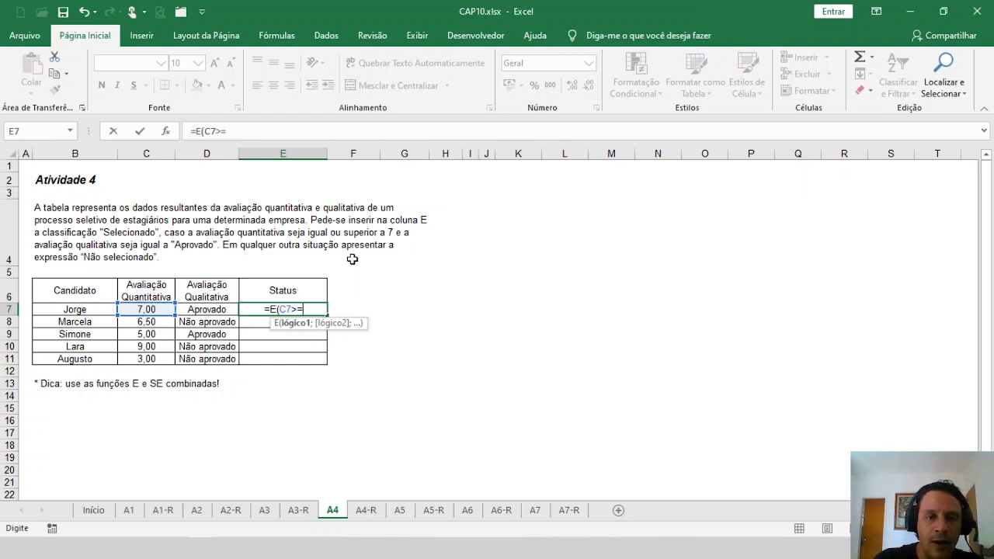
type("7")
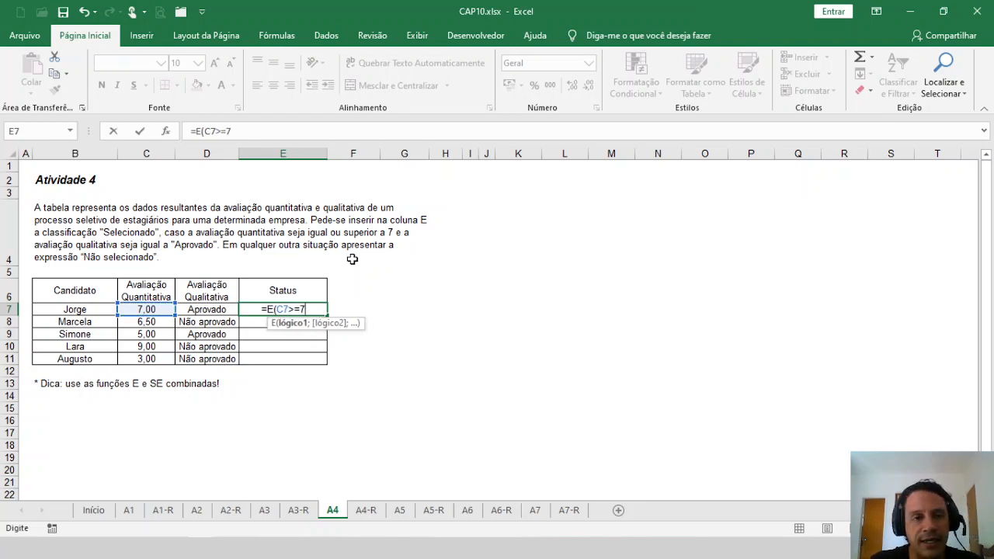
- Add D7="Aprovado" as the second condition of the E function in E7 and enter the formula
type(";")
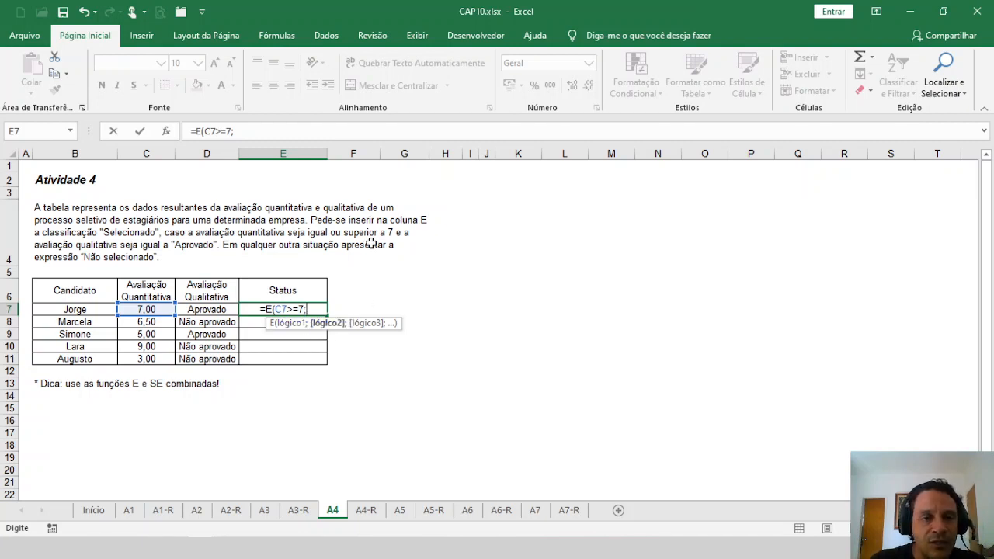
key("Left")
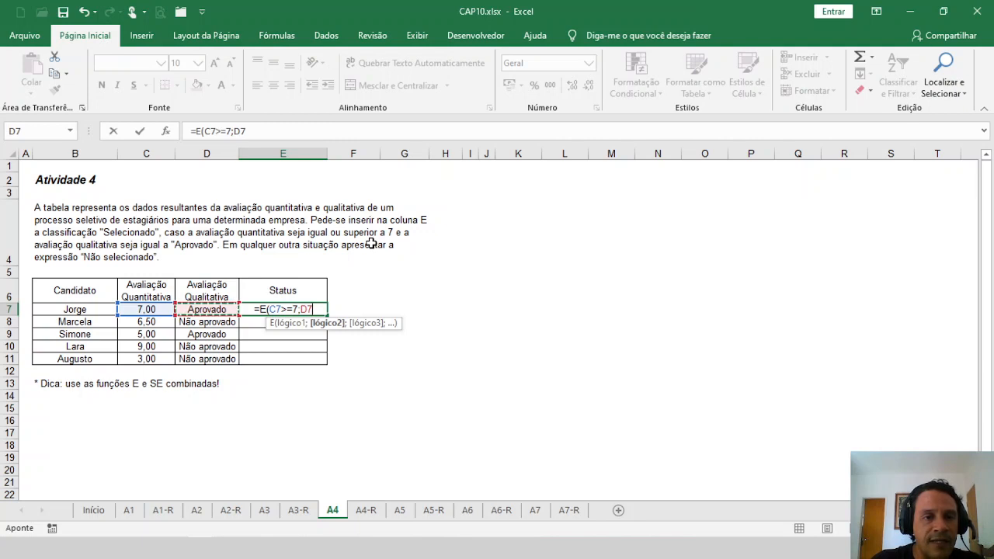
type("=\"")
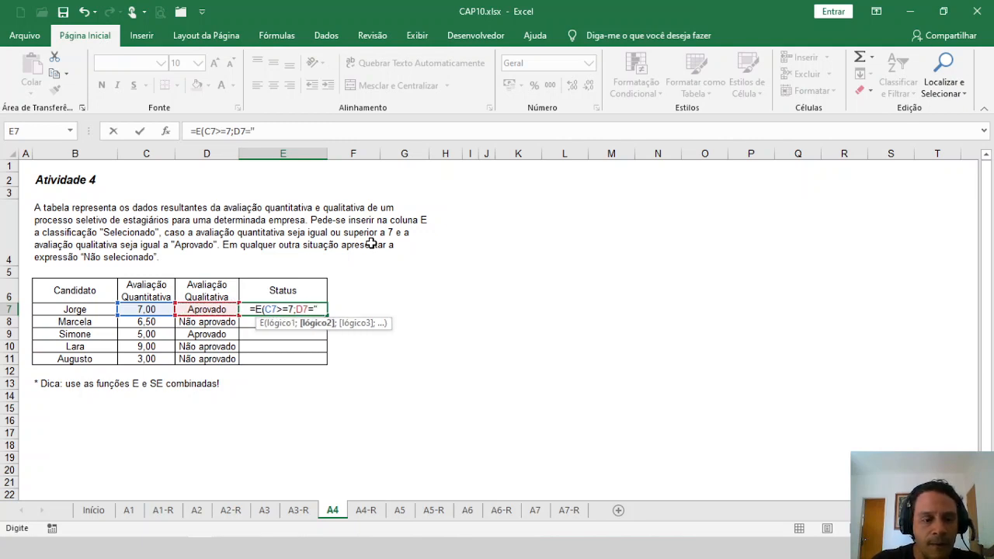
type("Aprovad")
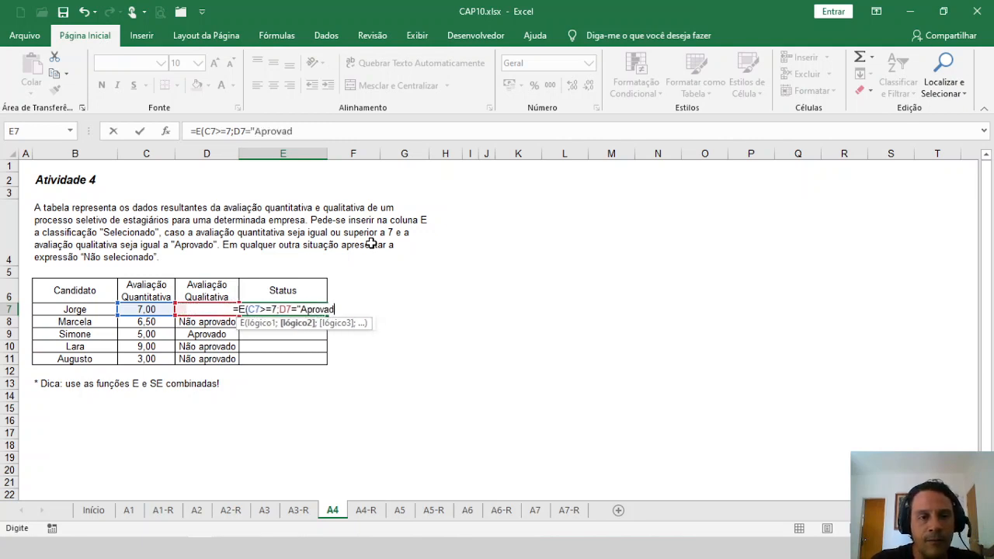
type("o\")")
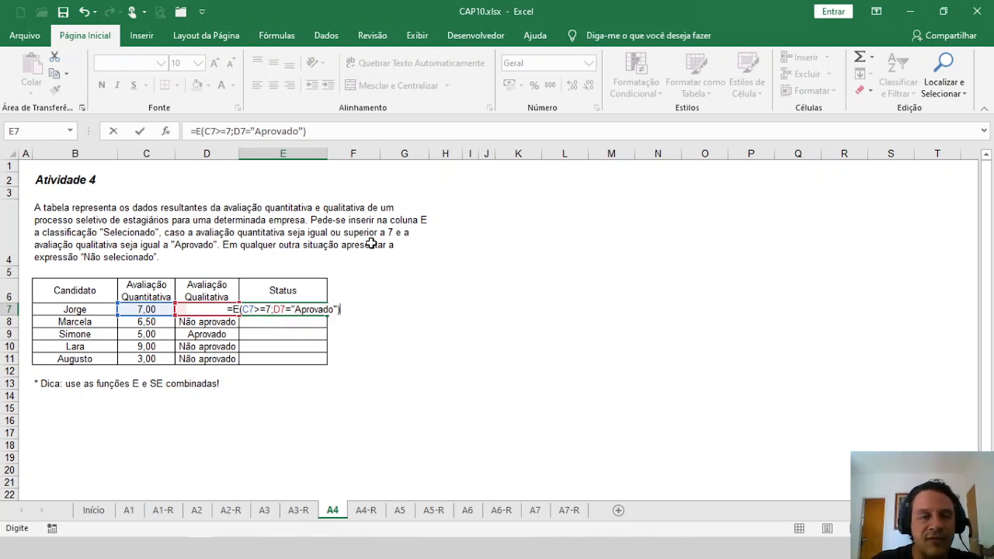
key("Return")
key("Up")
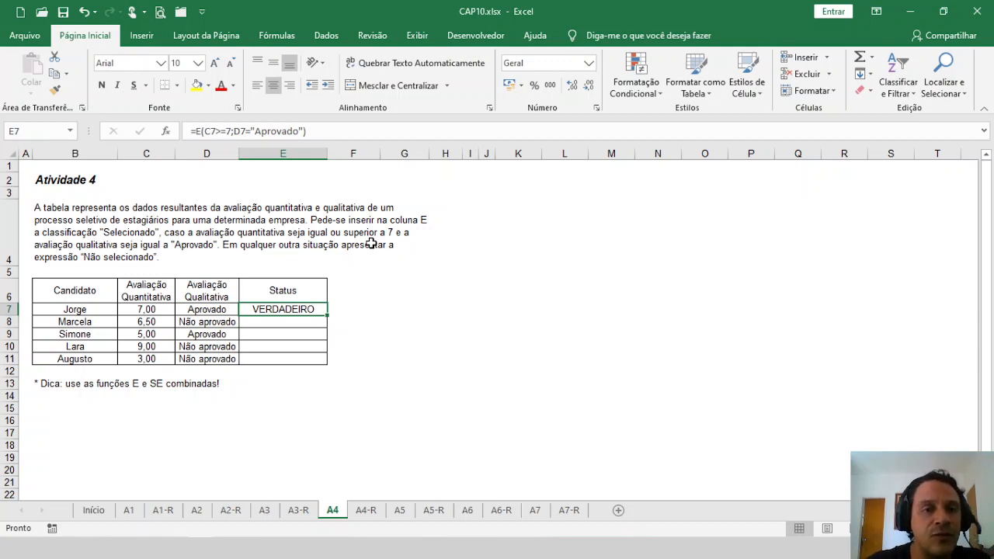
- Start a truth table beside the candidate table by entering the headers p, q and p E q in L7:N7
key("Right")
key("Right")
key("Right")
key("Right")
key("Right")
key("Right")
key("Right")
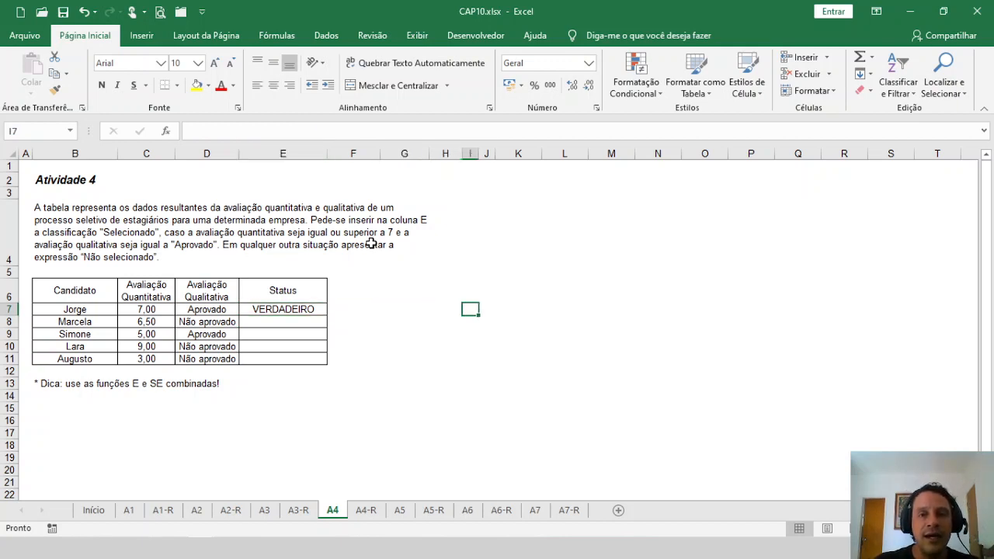
key("Up")
key("Up")
key("Down")
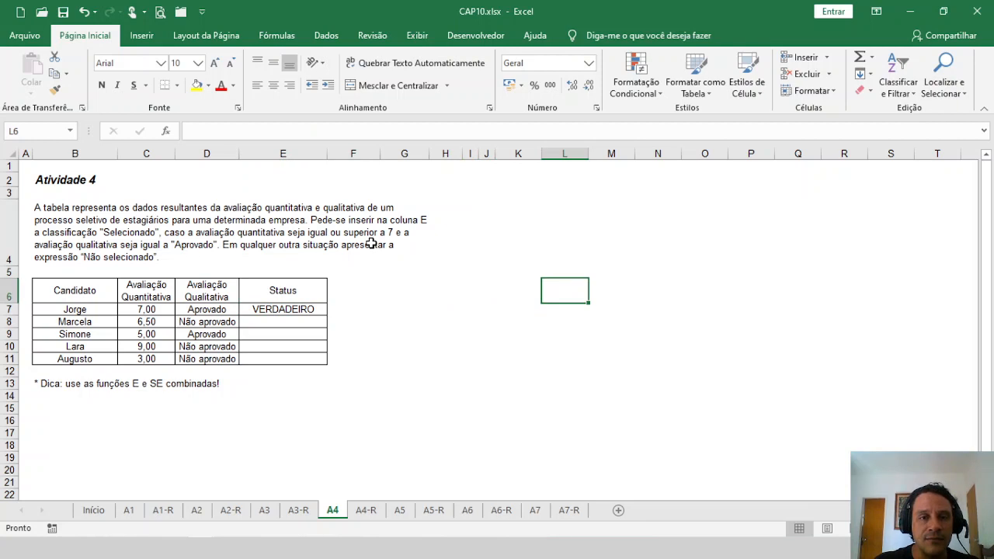
key("Down")
type("V")
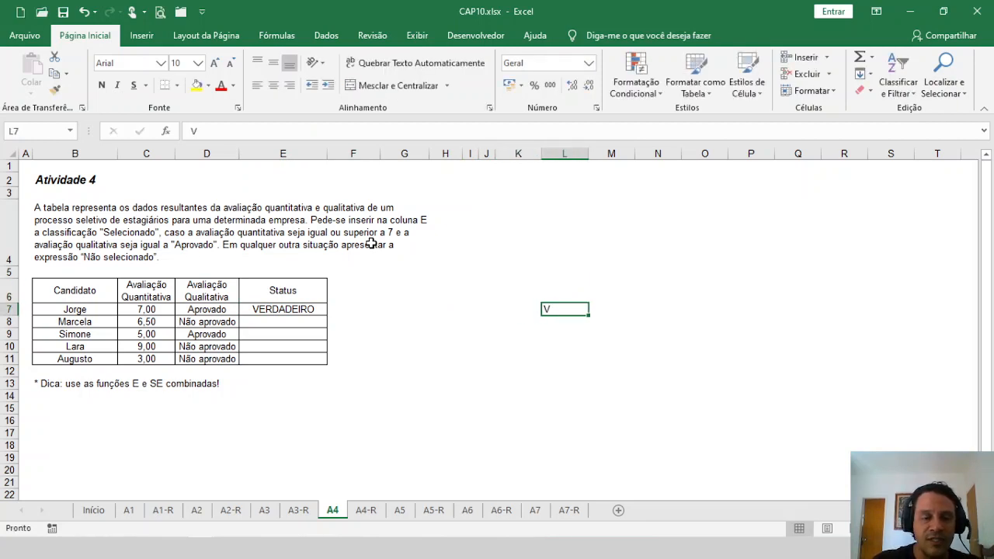
type("P")
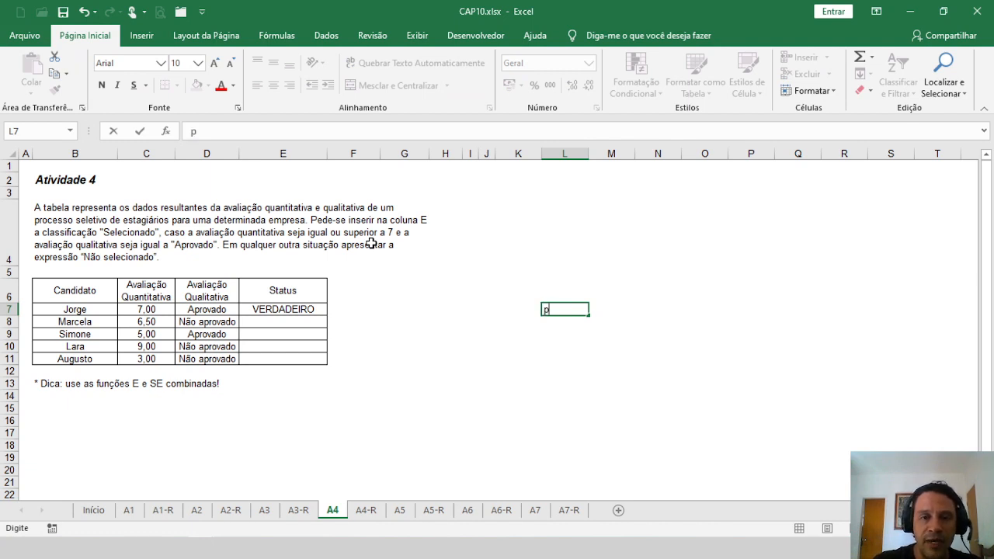
key("Tab")
type("q")
key("Tab")
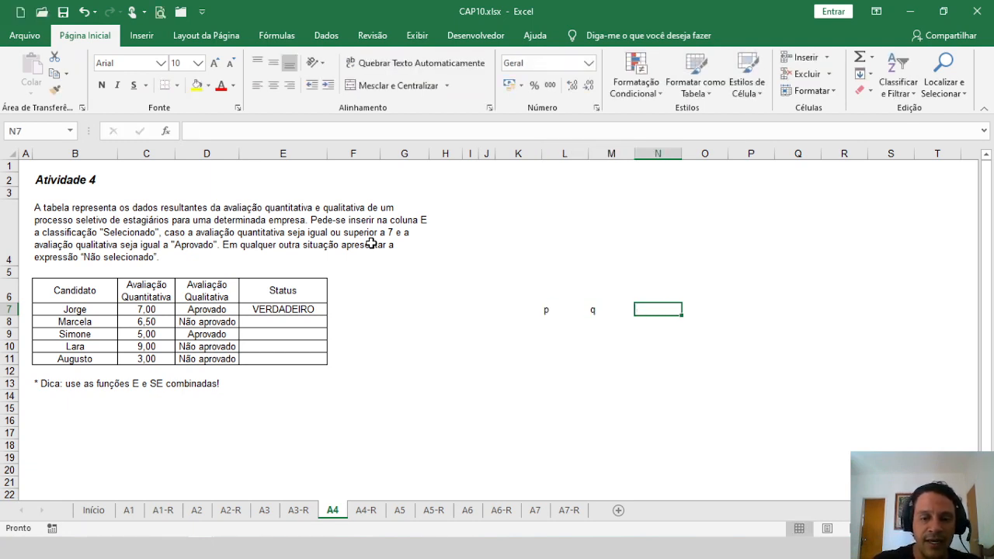
type("p E q")
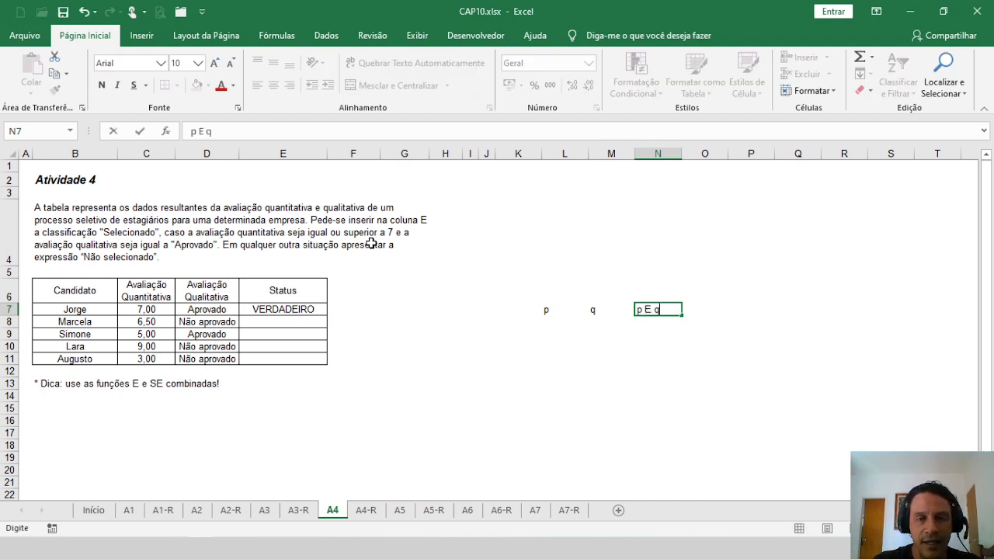
key("ctrl+Return")
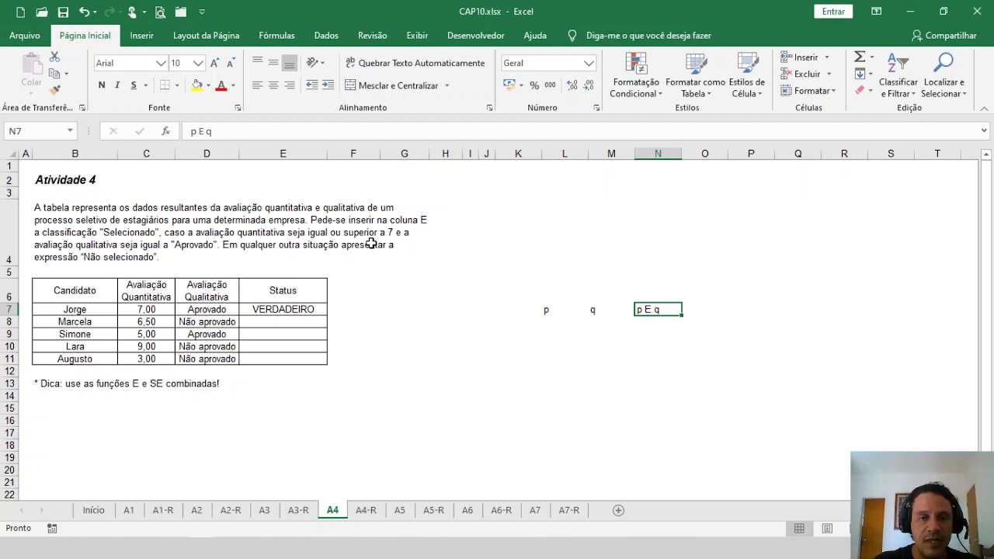
- Fill the first two truth table rows for p and q: V and V in L8:M8, V and F in L9:M9
key("Down")
key("Left")
key("Left")
key("Left")
key("Right")
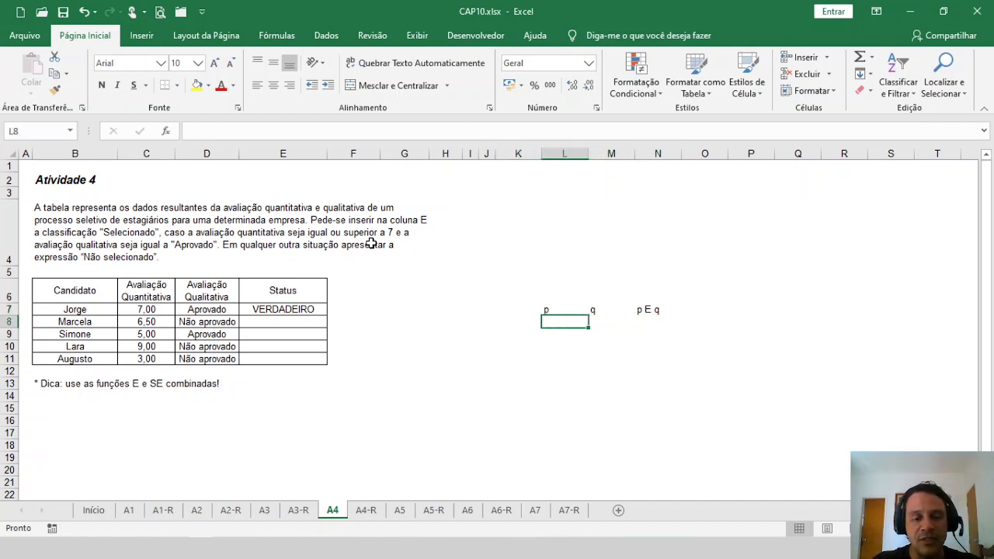
type("V")
key("Tab")
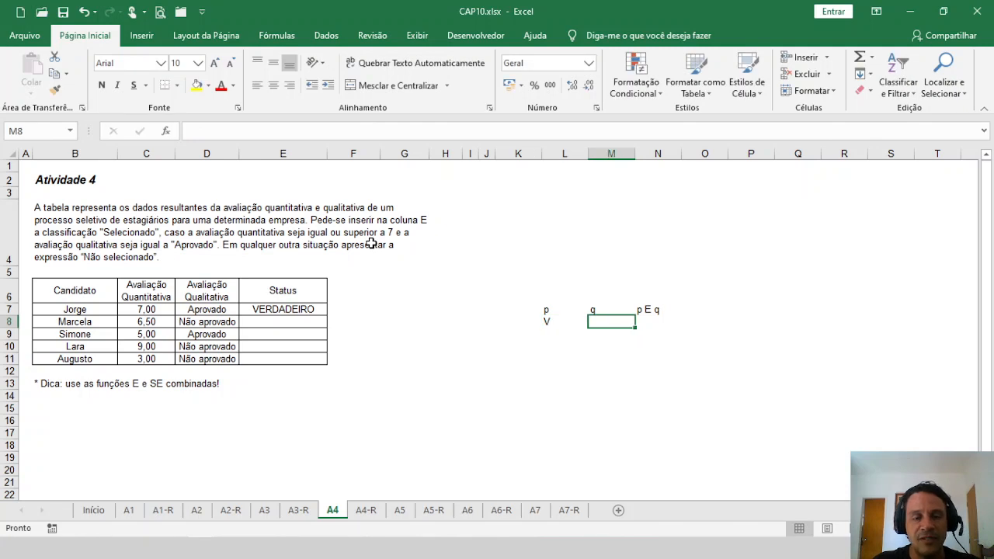
type("V")
key("Return")
type("V")
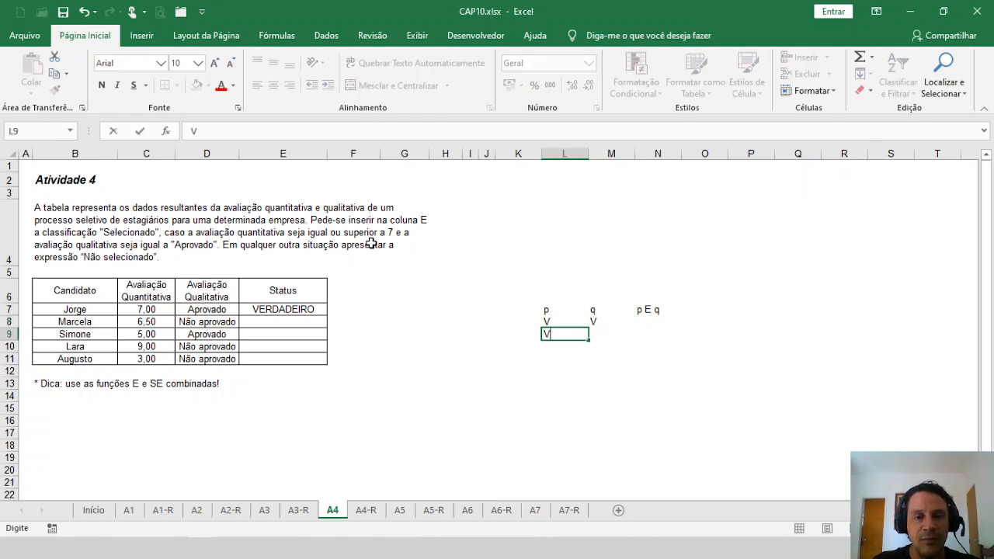
key("Tab")
type("F")
key("Return")
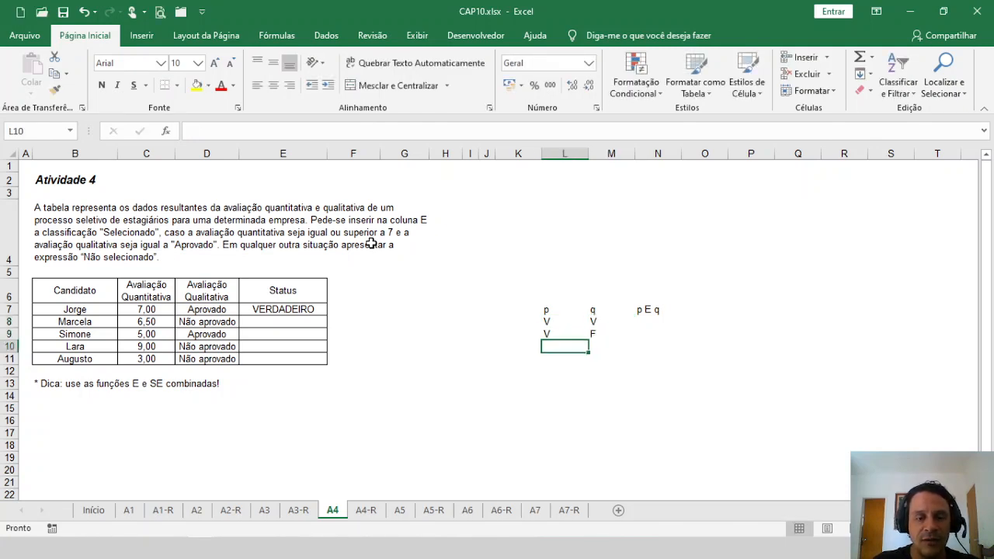
- Fill the last two truth table rows for p and q: F and V in L10:M10, F and F in L11:M11
type("F")
key("Tab")
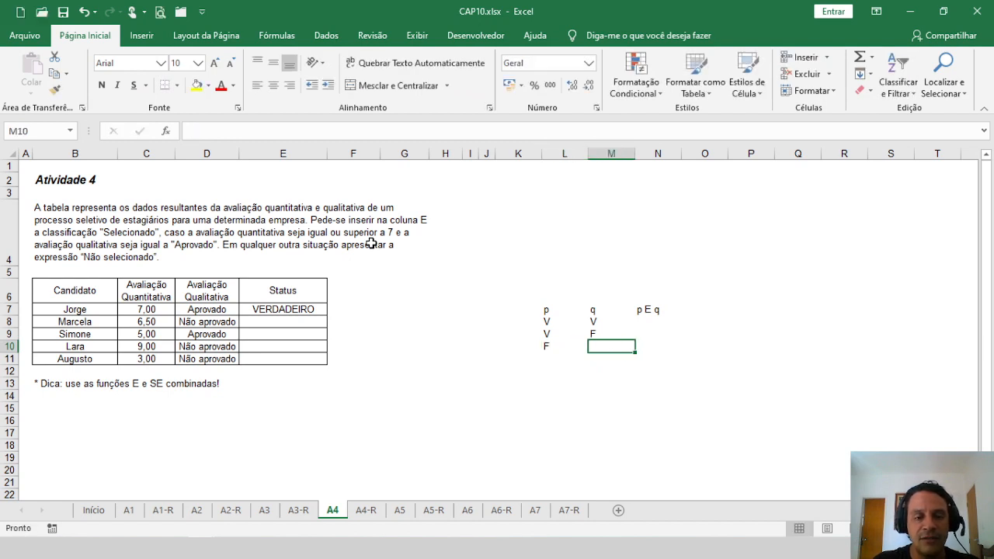
type("V")
key("Return")
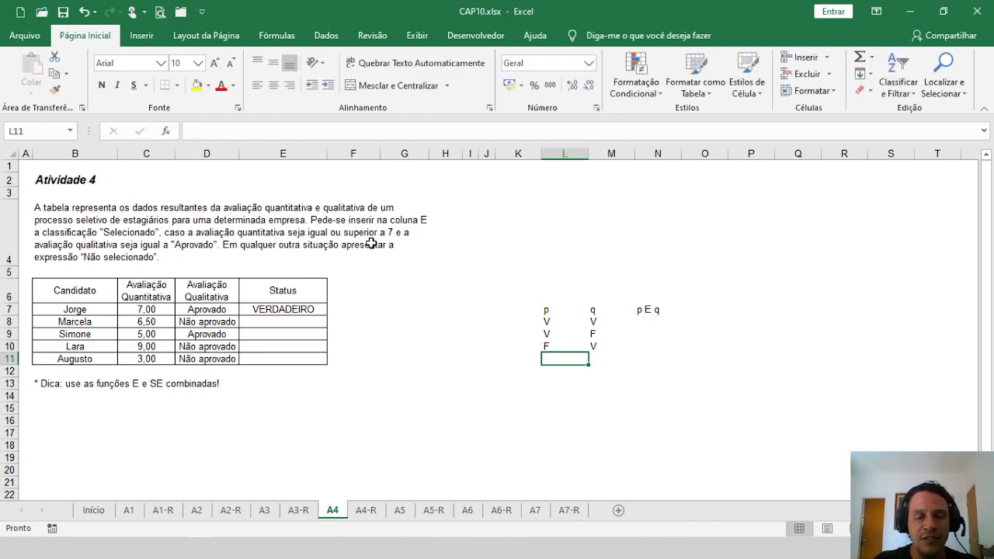
type("F")
key("Tab")
type("F")
- Enter V in N8 as the p E q result for the row where both propositions are V
key("Left")
key("Up")
key("Up")
key("Up")
key("Up")
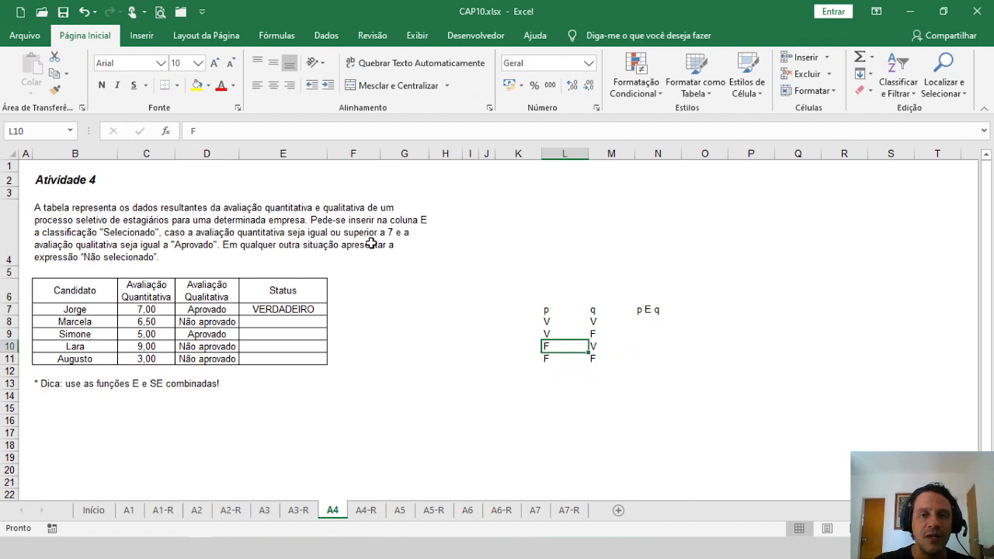
key("Right")
key("Right")
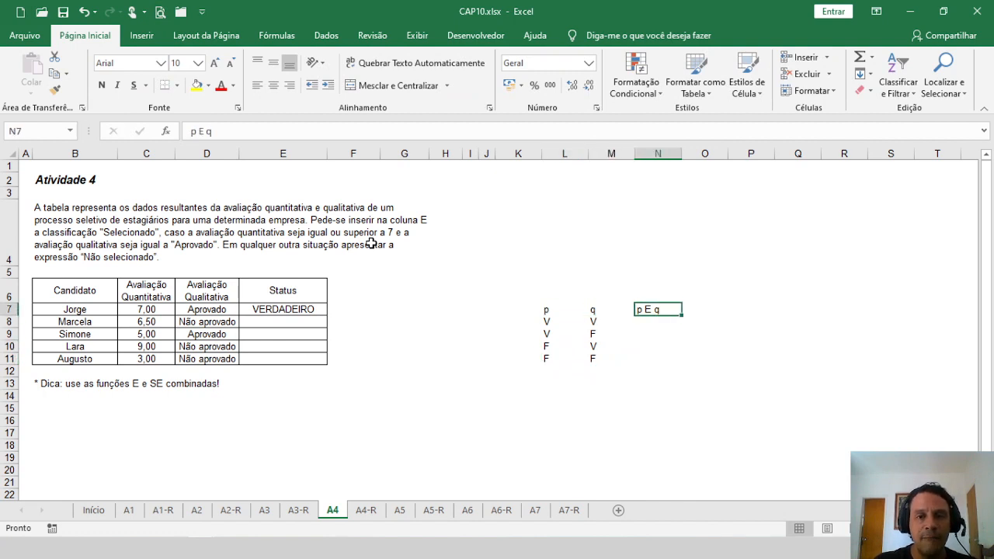
key("Down")
type("V")
key("Return")
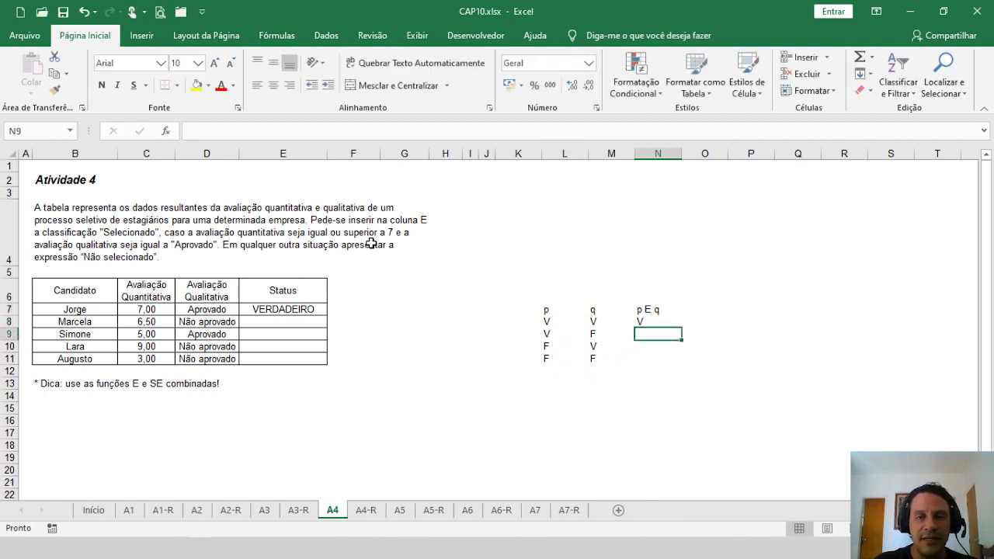
- Complete the p E q column by entering F in each of the cells N9, N10 and N11
key("Up")
key("Left")
key("Left")
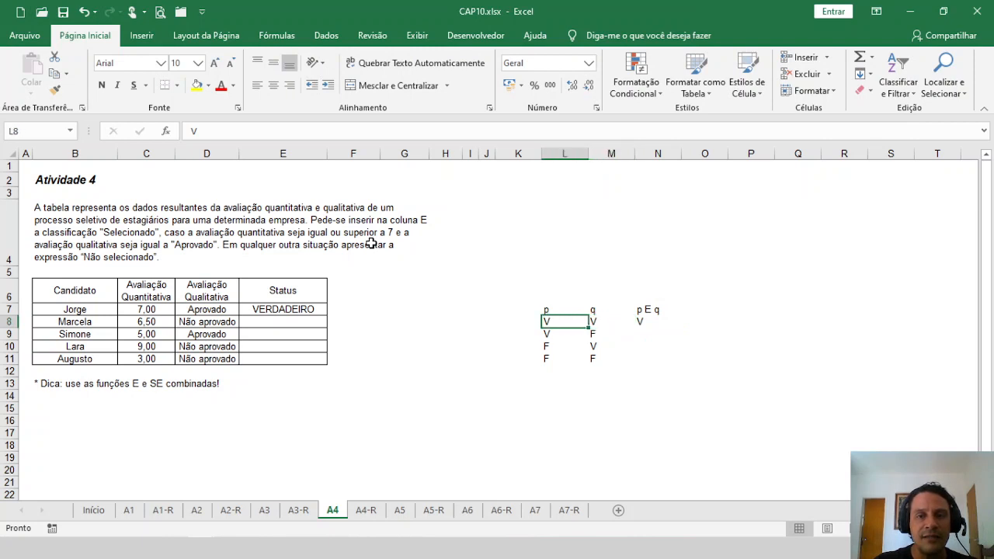
key("Right")
key("Right")
key("Down")
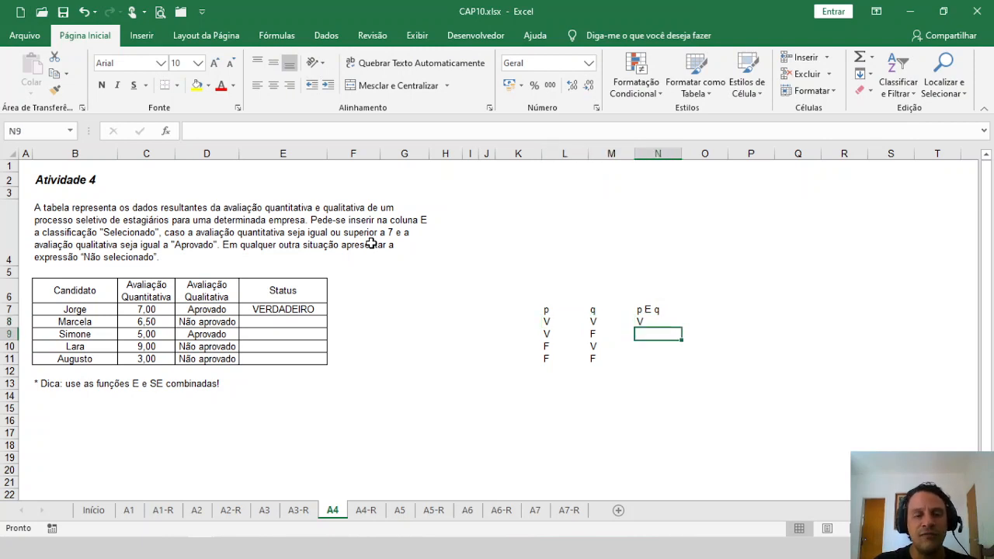
type("F")
key("Return")
type("F")
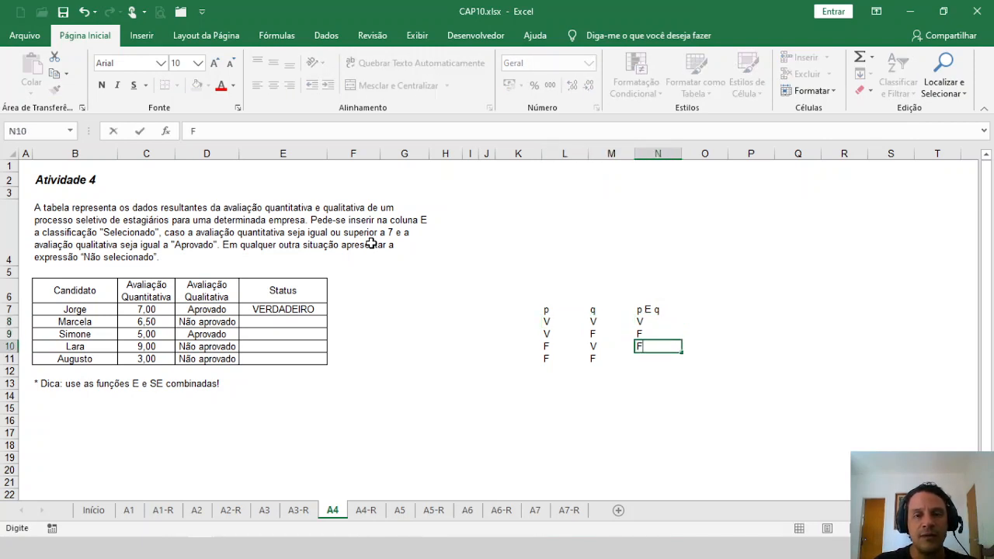
key("Return")
type("F")
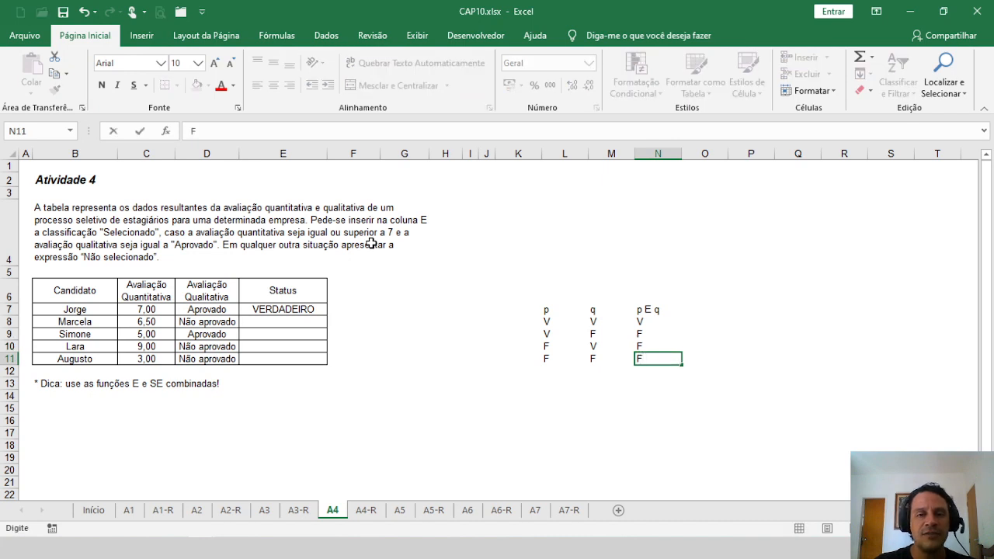
key("ctrl+Return")
- Add a p OU q header in O7, next to the p E q column
key("Up")
key("Up")
key("Up")
key("Up")
key("Right")
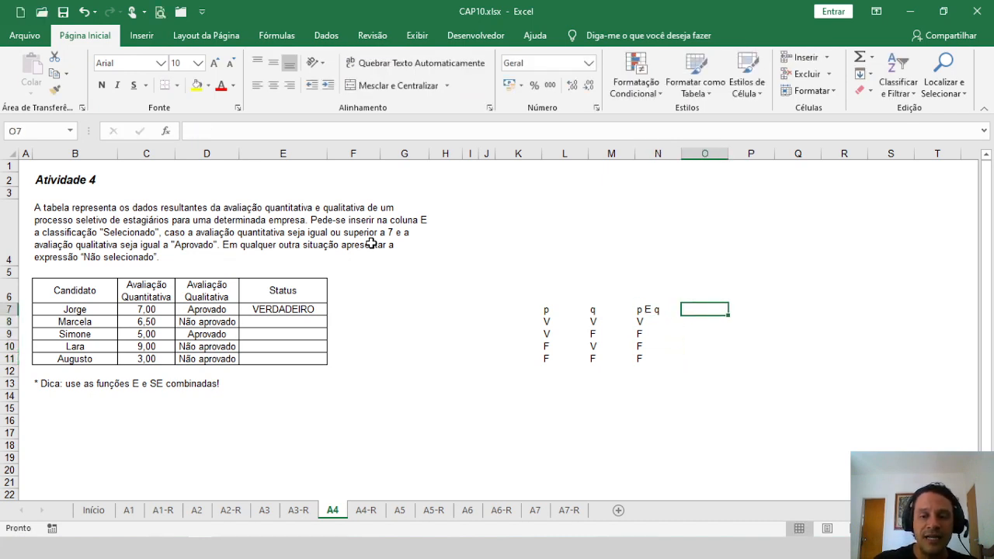
type("p")
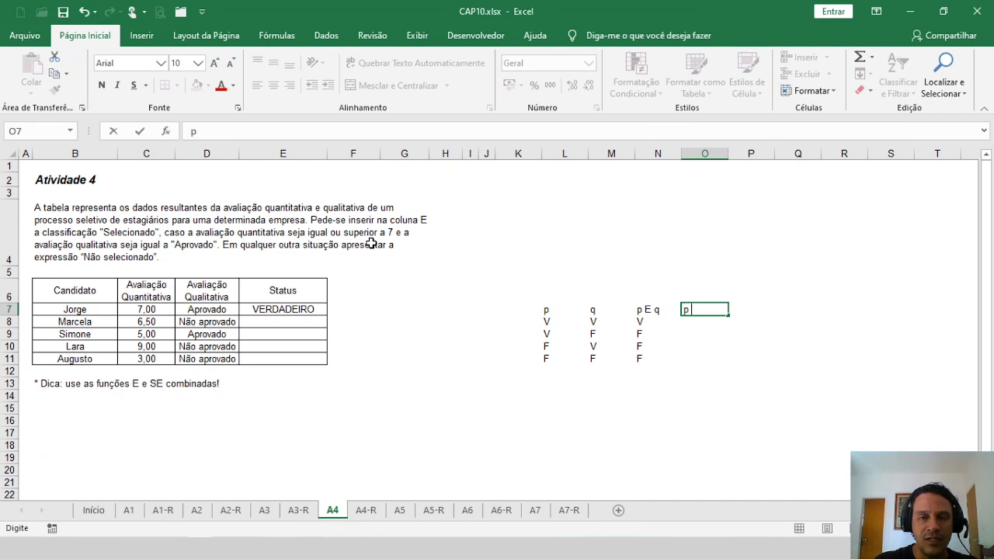
type(" OU q")
key("Return")
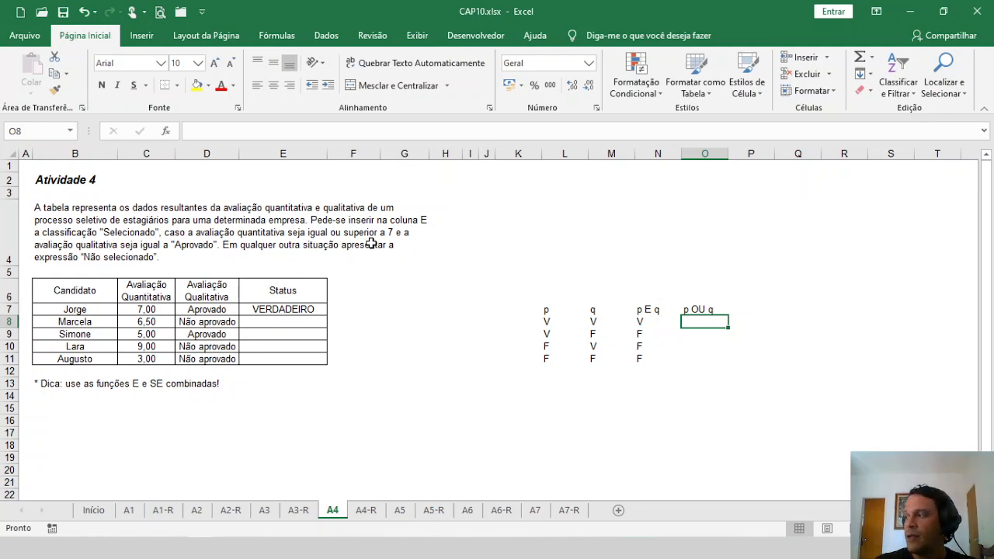
type("V OU V")
key("Return")
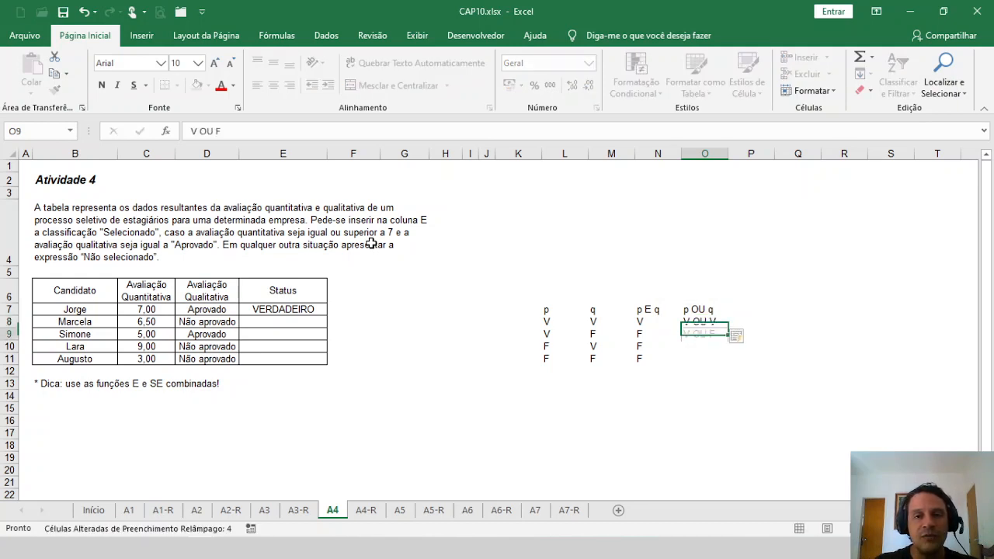
key("Up")
key("shift+Down")
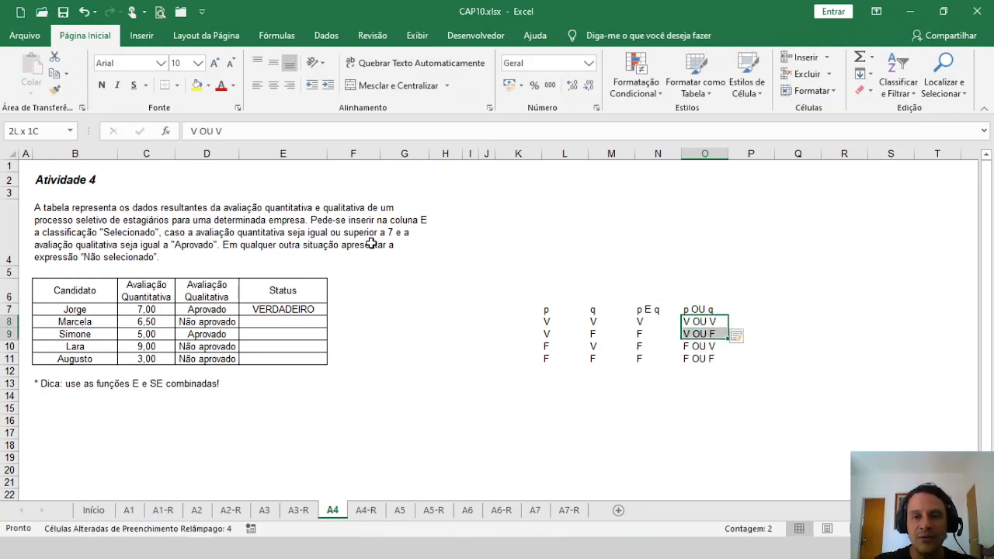
key("shift+Down")
key("shift+Down")
key("Delete")
key("shift+Up")
key("shift+Up")
key("shift+Up")
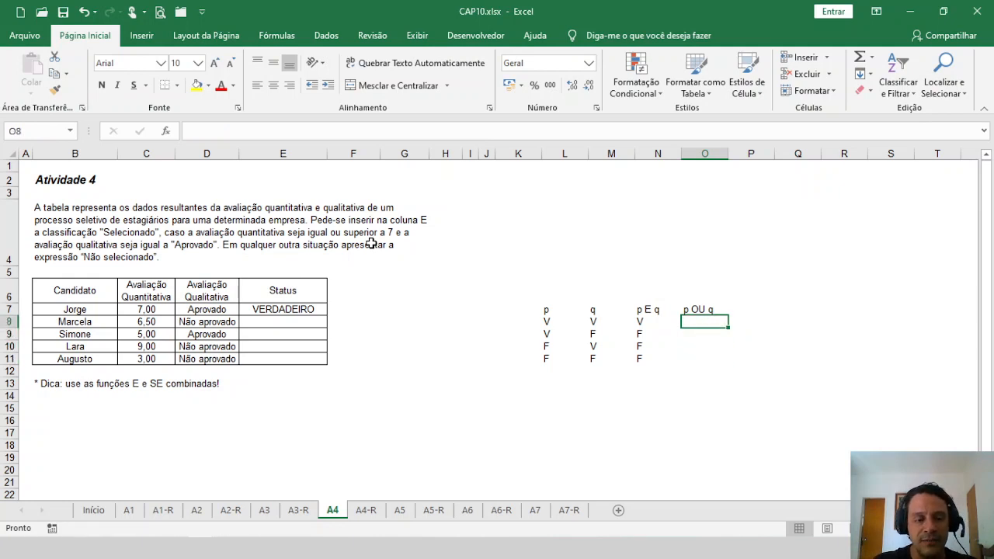
- Fill the p OU q column with V in O8, O9 and O10, and F in O11
type("V")
key("Return")
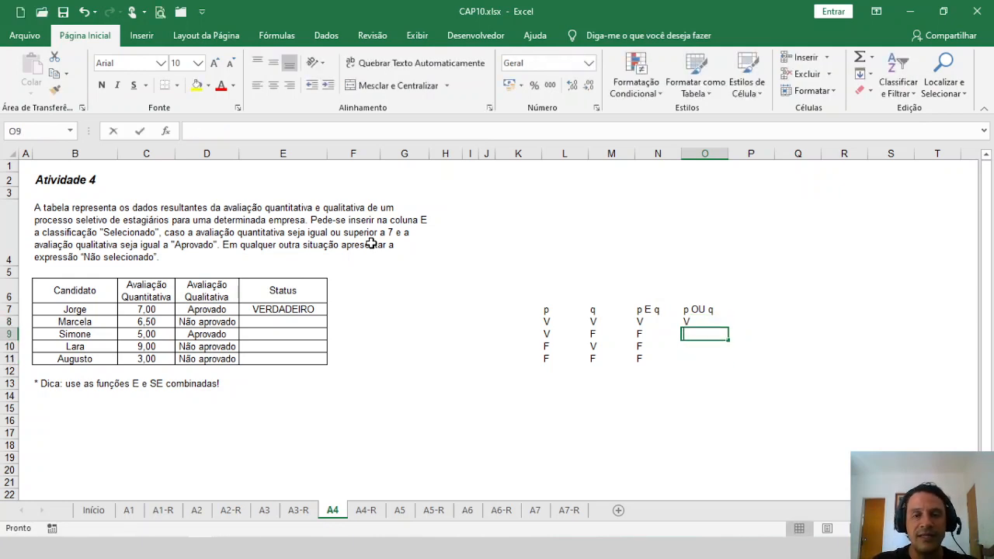
type("V")
key("Return")
type("V")
key("Return")
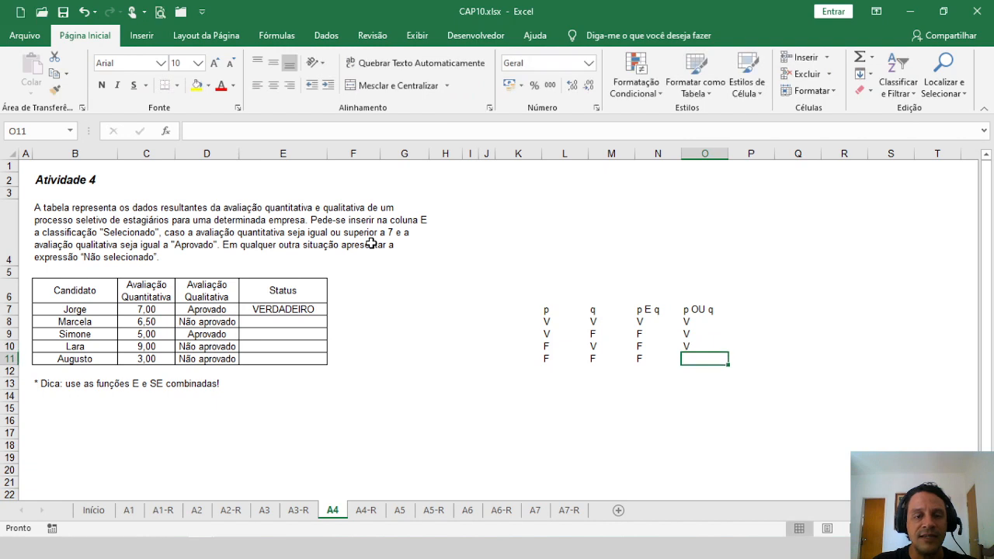
type("F")
- Return to the Status cell E7 and compare its E formula with the qualitative evaluation in D7
key("Up")
key("Up")
key("Up")
key("Left")
key("Left")
key("Left")
key("Left")
key("Left")
key("Left")
key("Left")
key("Left")
key("Left")
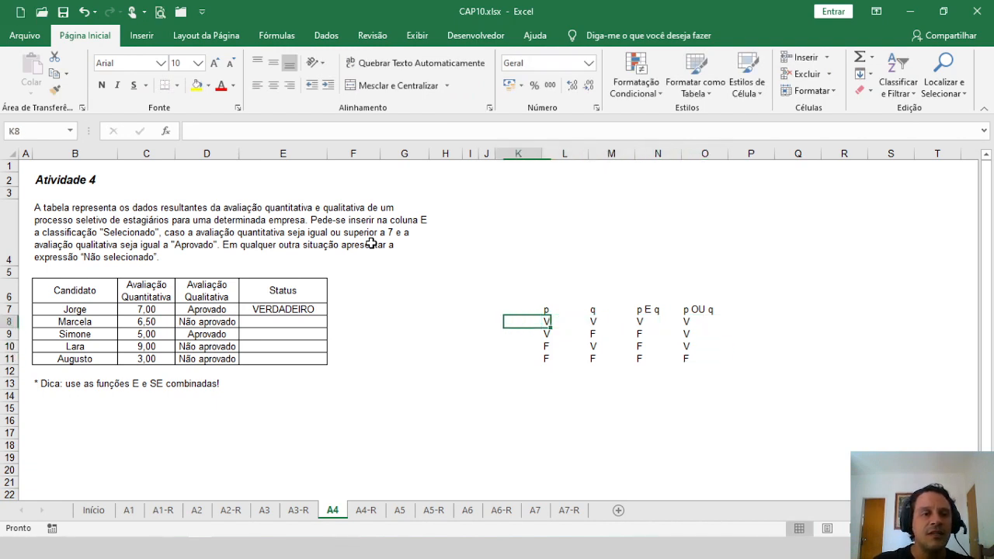
key("Up")
key("Left")
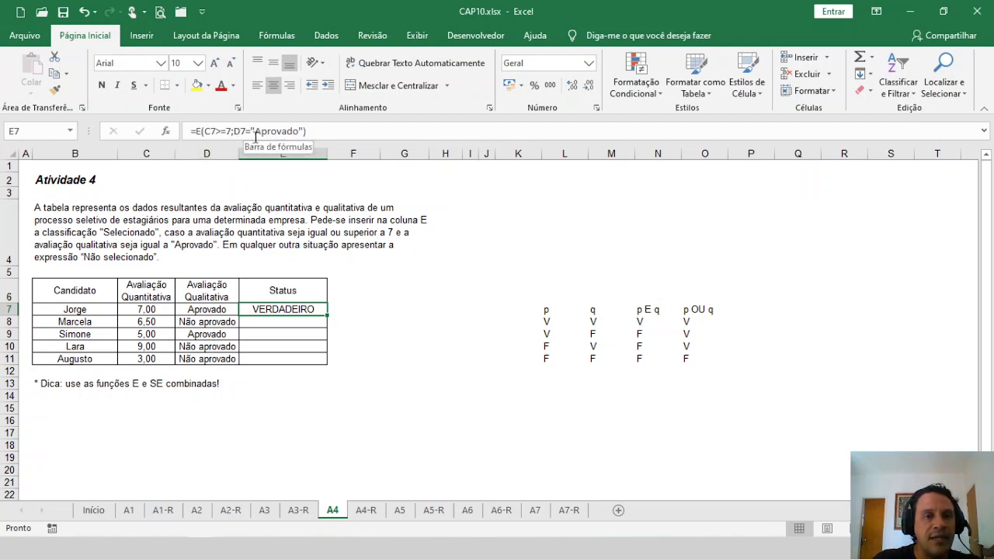
left_click(211, 310)
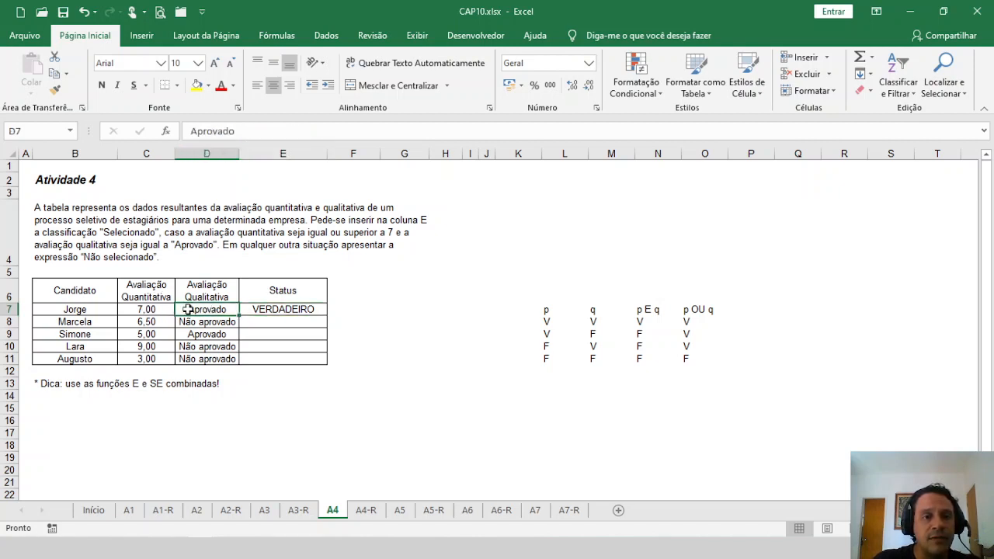
- Copy the E formula from E7 down to E8 and compare it with the truth table's rows
left_click(254, 309)
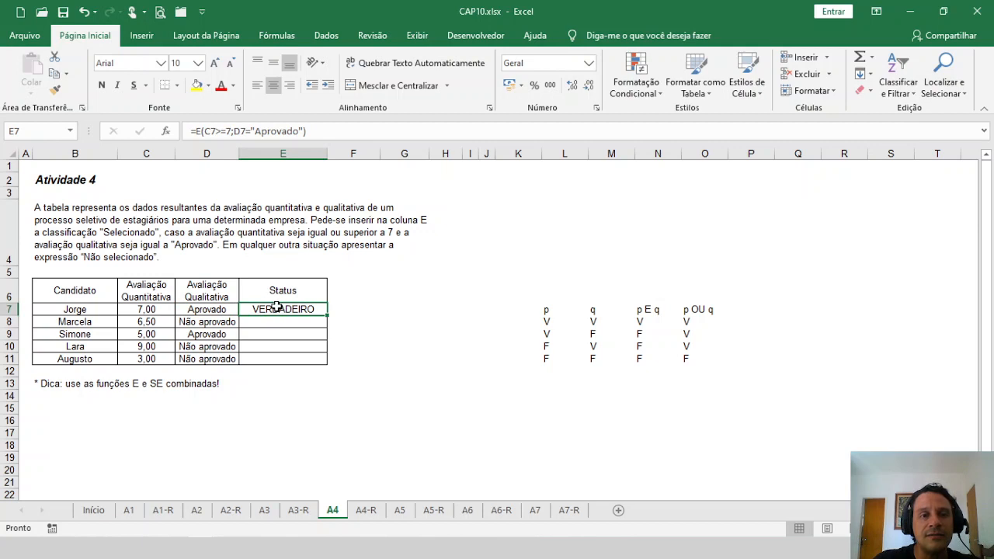
left_click_drag(327, 315, 327, 325)
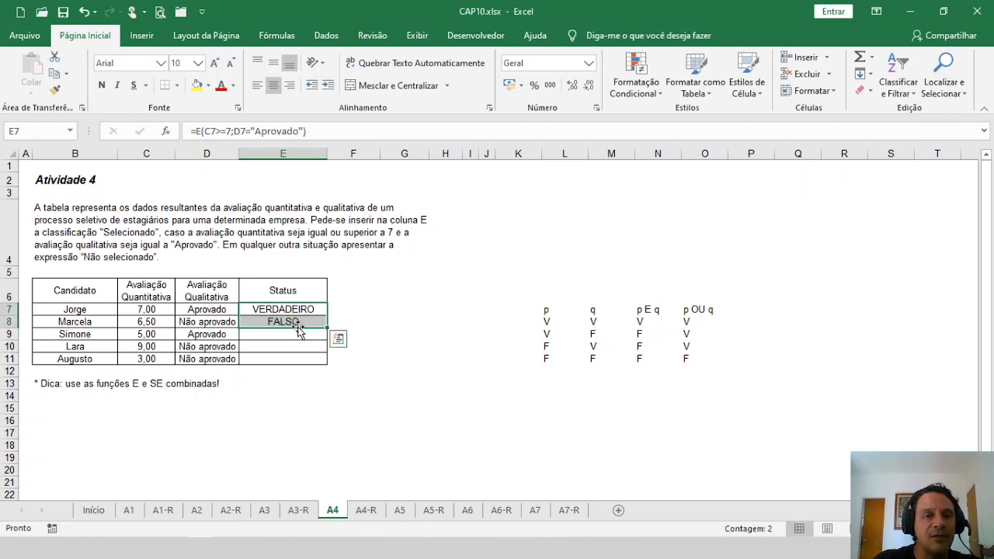
left_click(282, 320)
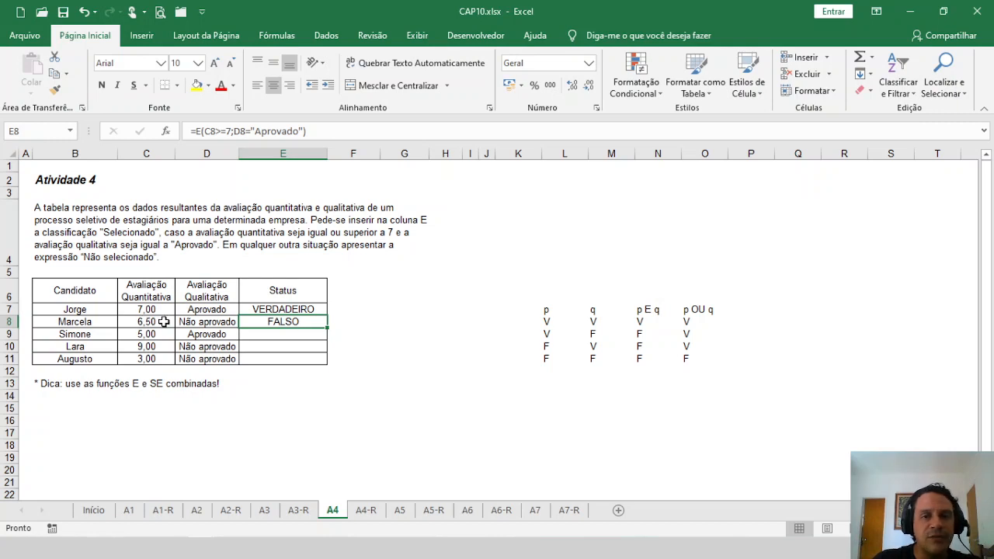
left_click(548, 344)
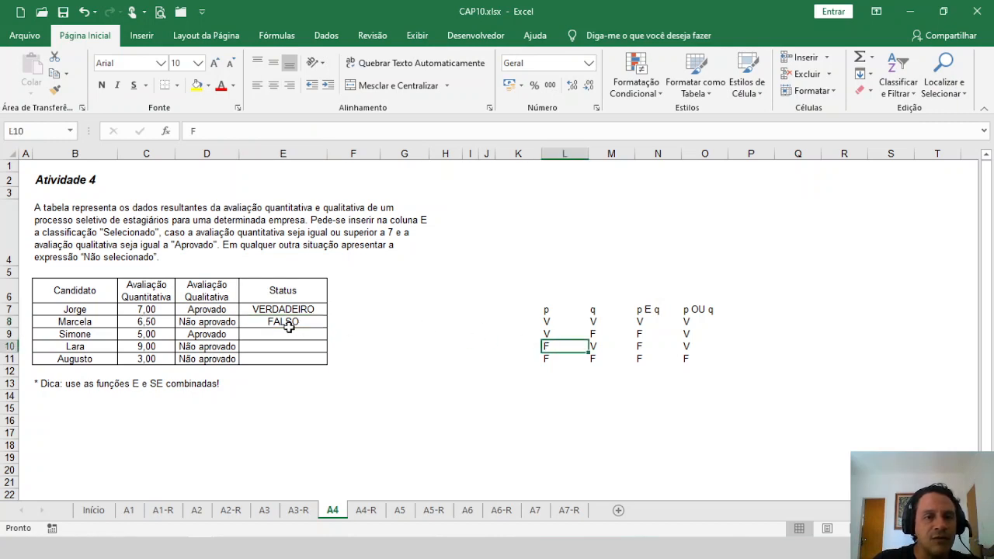
- Compare the qualitative evaluation in D8 with the truth table's F/F row, and clear the trial E formula from E8
left_click(213, 322)
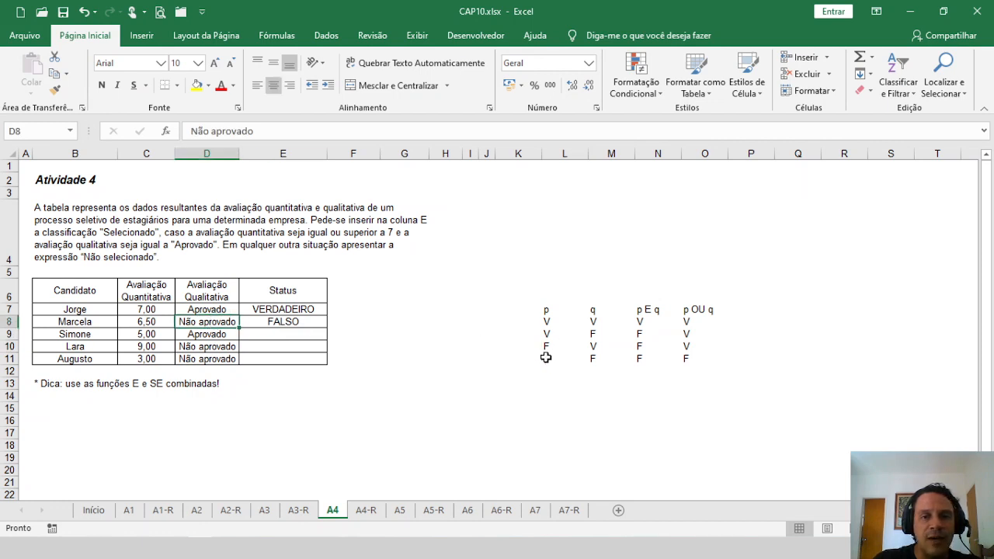
left_click_drag(546, 358, 641, 358)
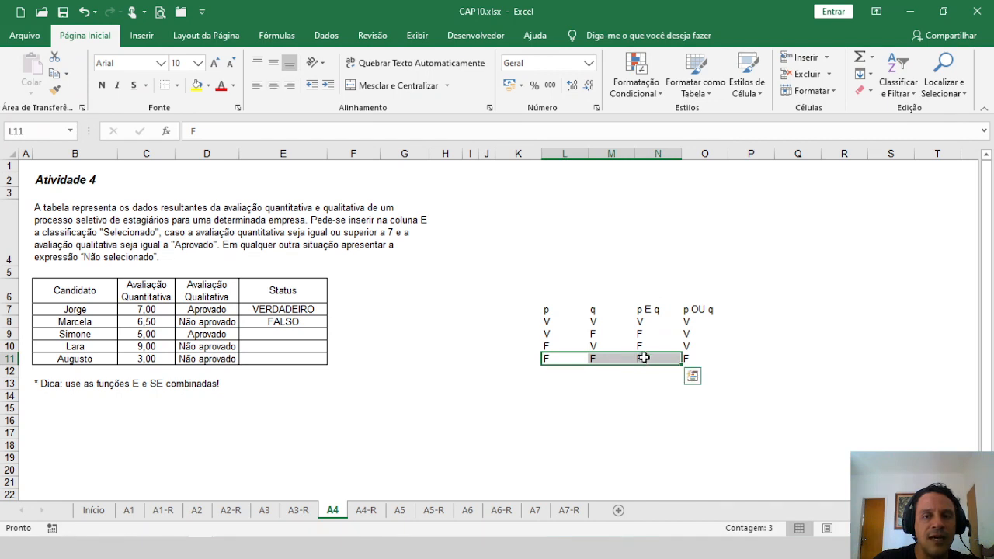
left_click(309, 318)
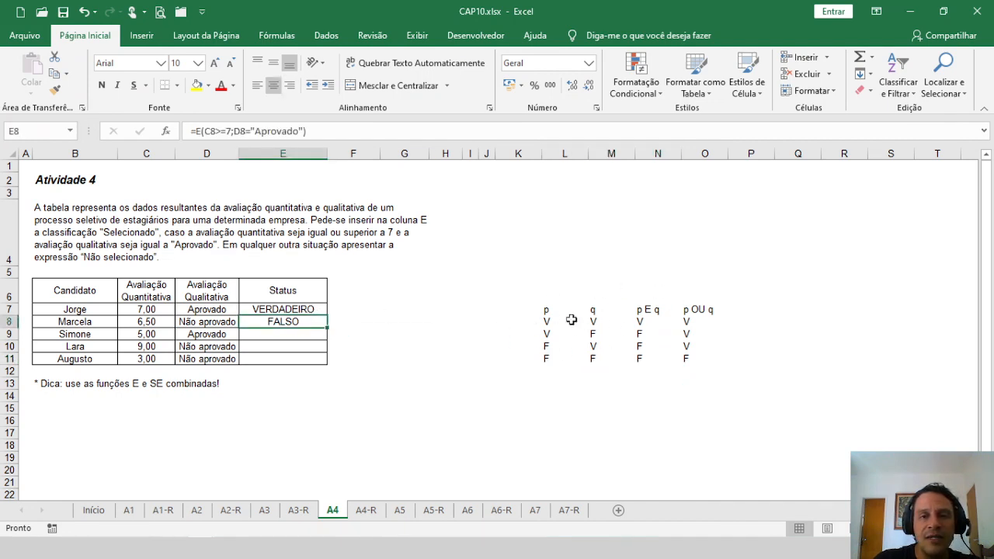
key("Delete")
- Wrap the E formula in E7 in an SE function so that it serves as the logical test
left_click(284, 309)
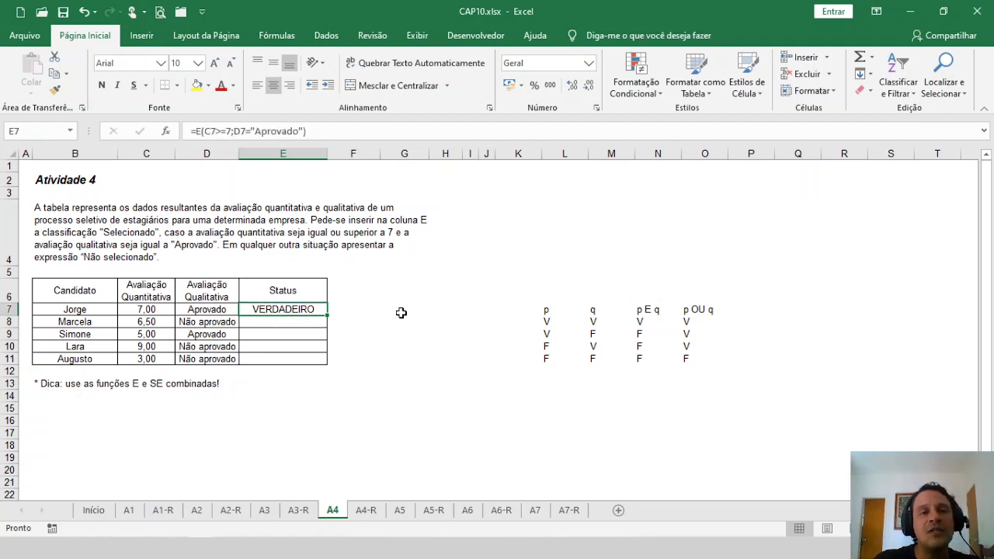
left_click(197, 131)
type("se")
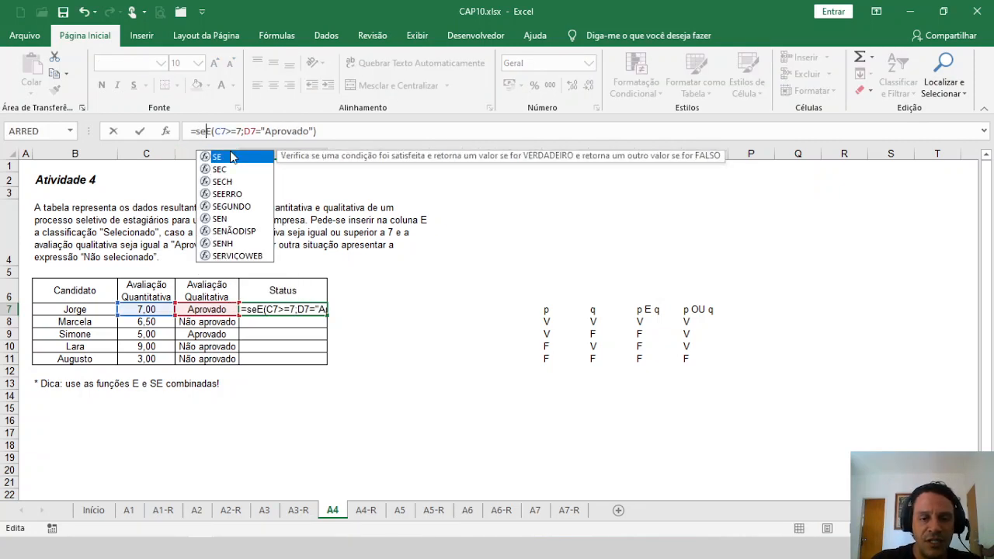
double_click(230, 157)
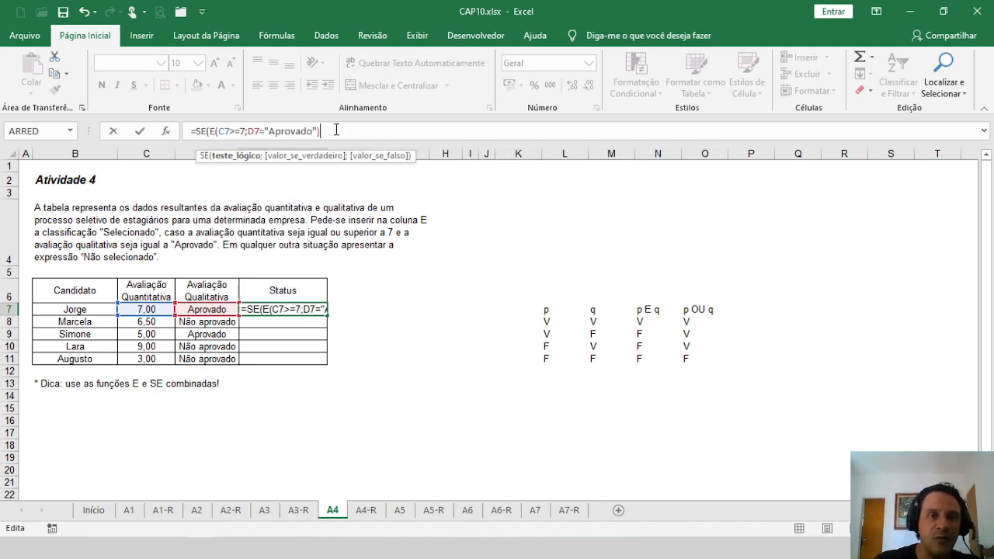
type(";")
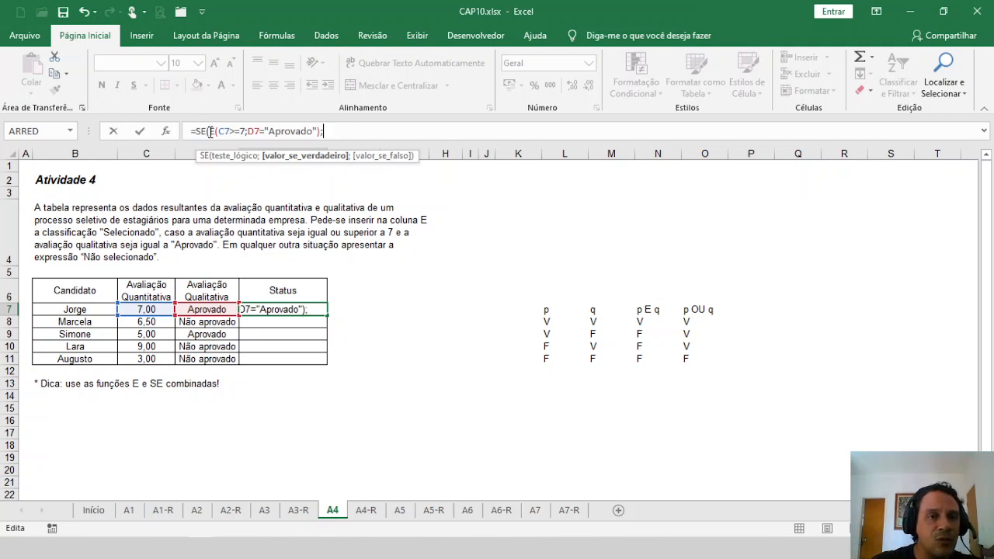
left_click_drag(212, 131, 322, 134)
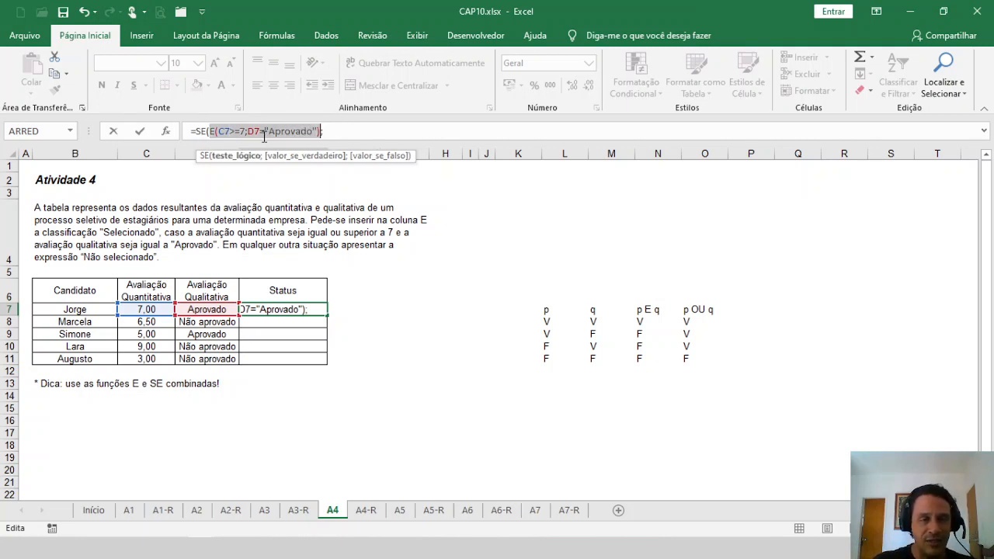
left_click(323, 132)
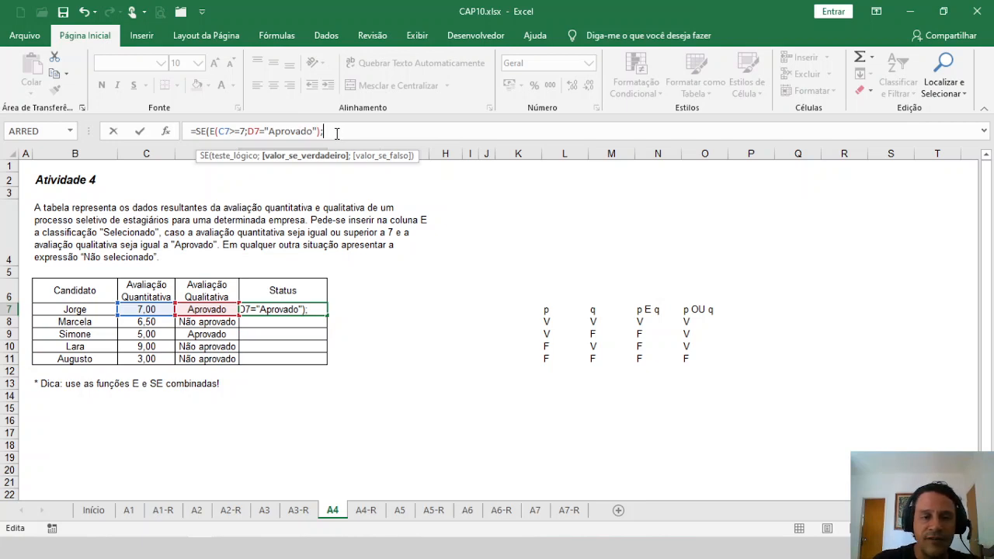
- Complete E7's SE formula with "Aprovado" if true and "Reprovado" if false, and copy it down through E11
type("A")
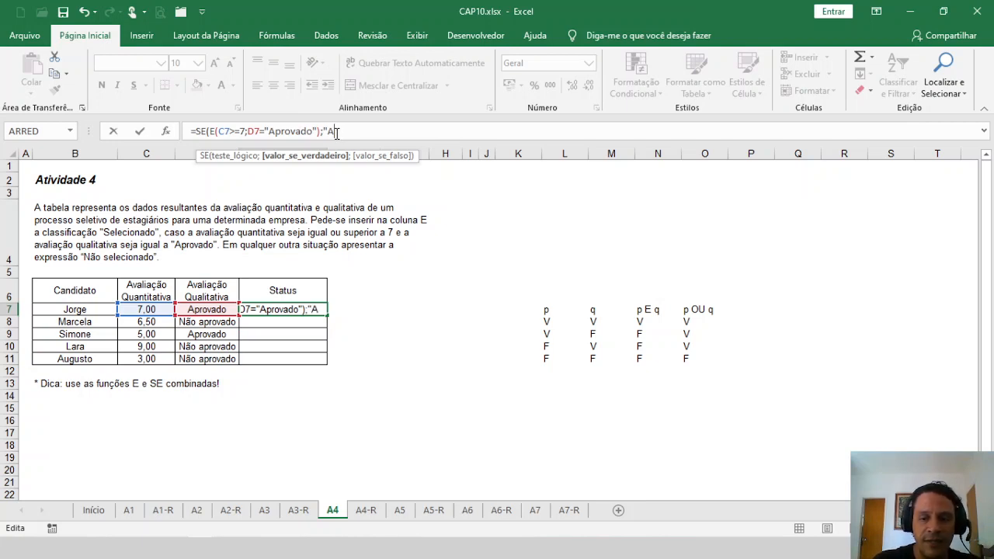
type("provado")
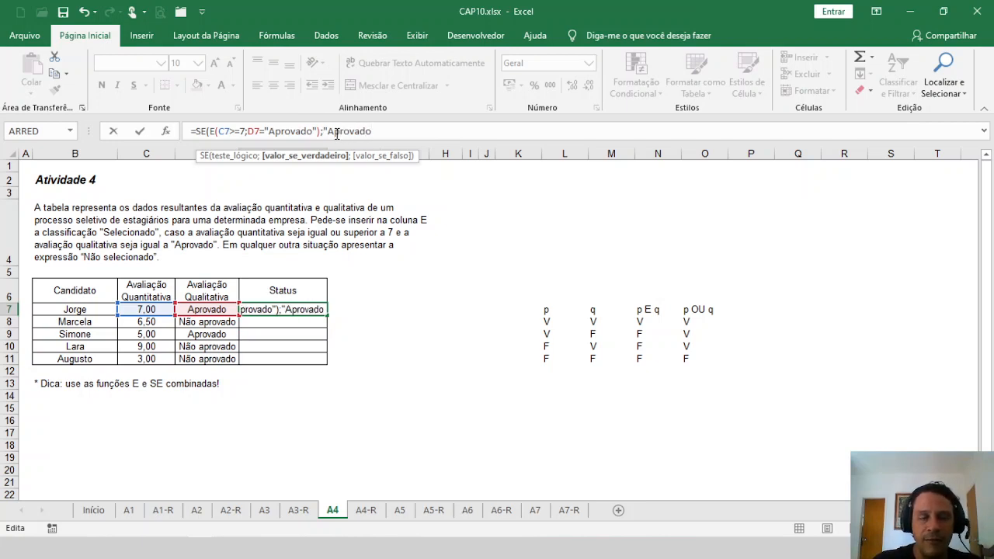
type("\";")
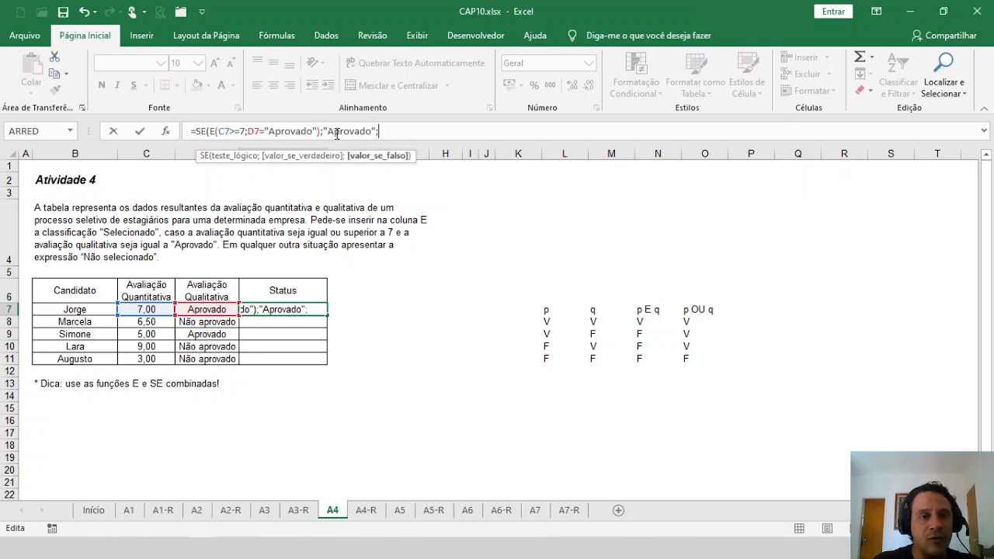
type("\"")
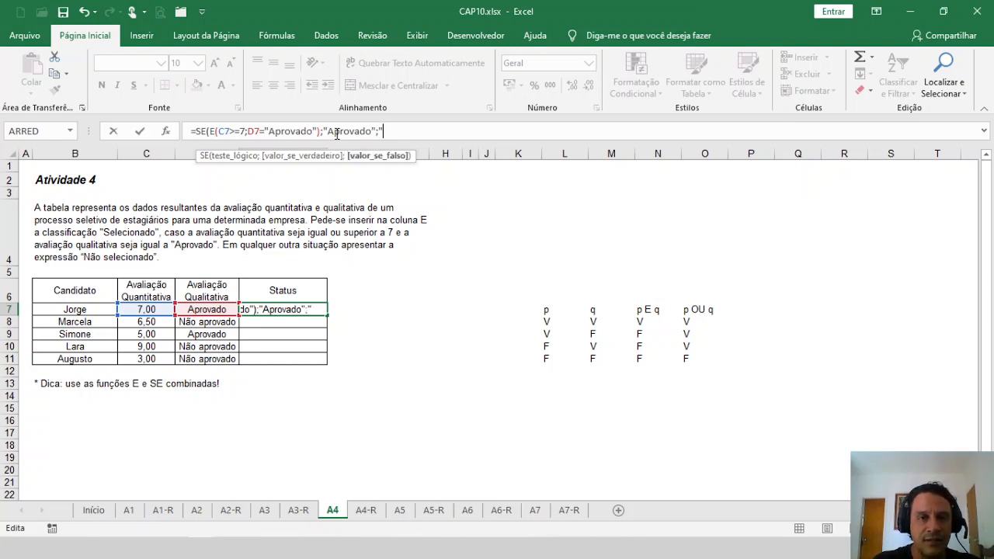
type("Repv")
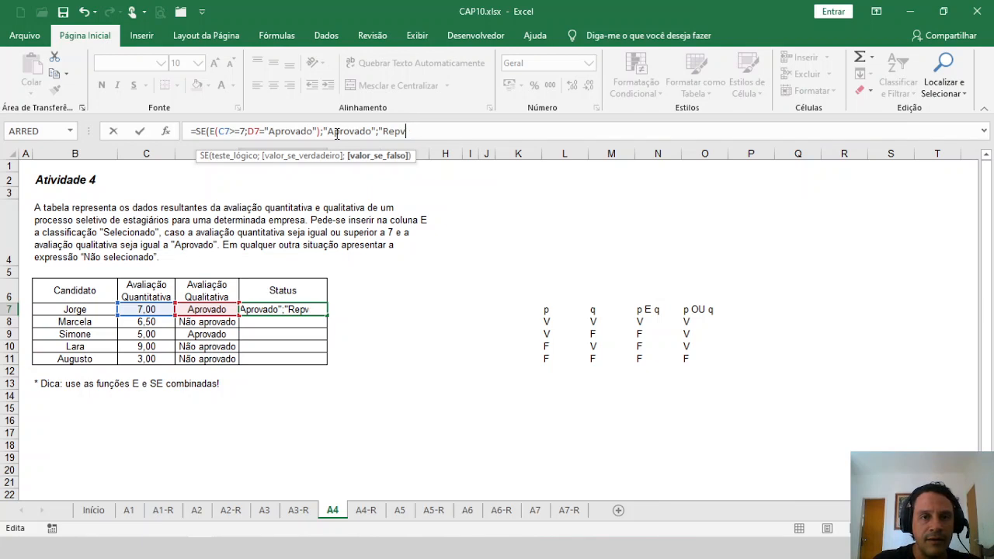
type("oovado")
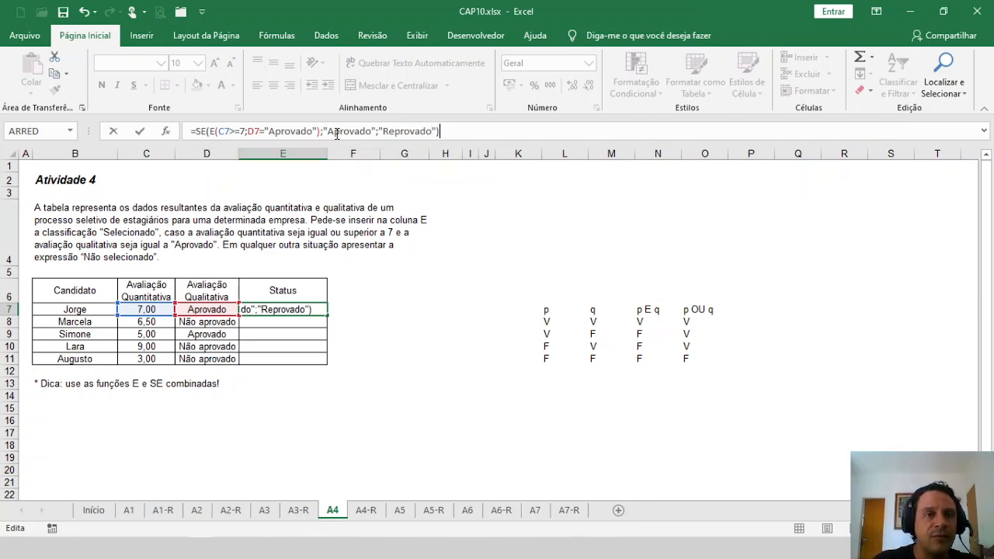
key("Return")
key("Up")
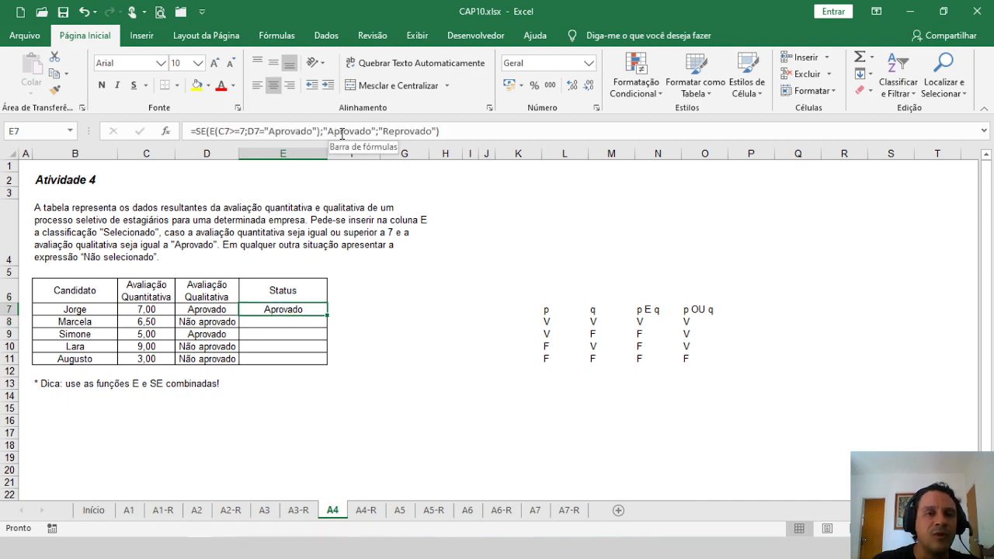
left_click_drag(328, 315, 317, 352)
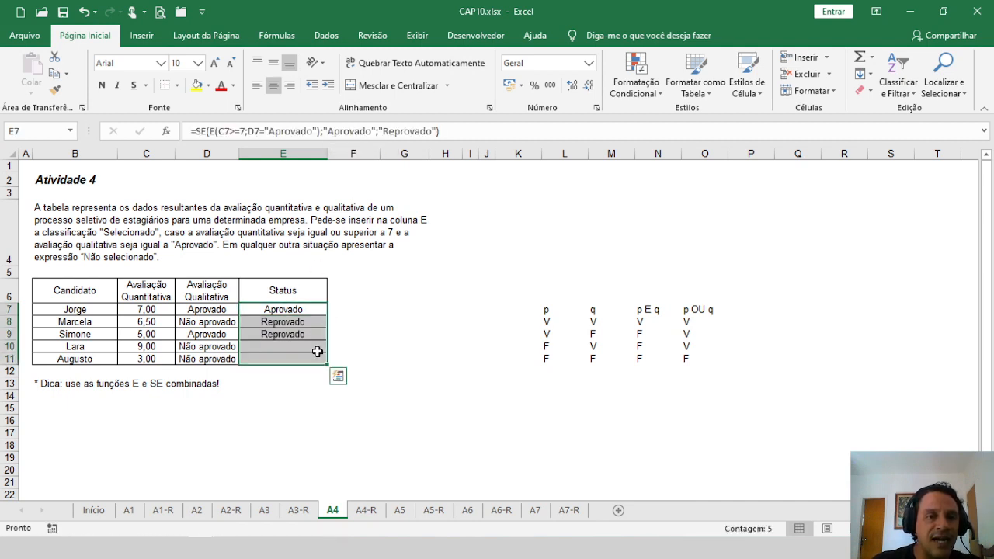
- Check the Status results in E8 to E11 against each candidate's quantitative and qualitative evaluations
left_click(291, 322)
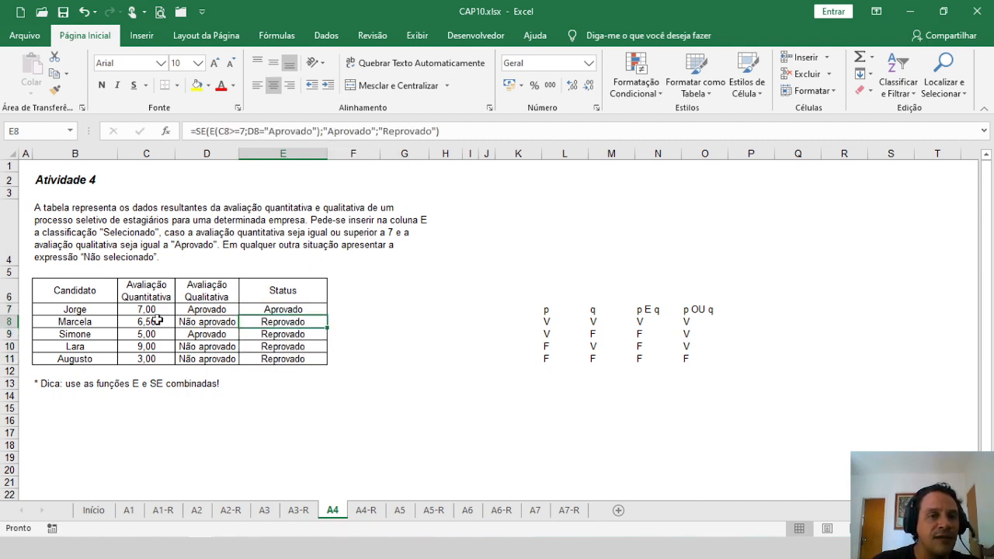
left_click_drag(158, 320, 206, 322)
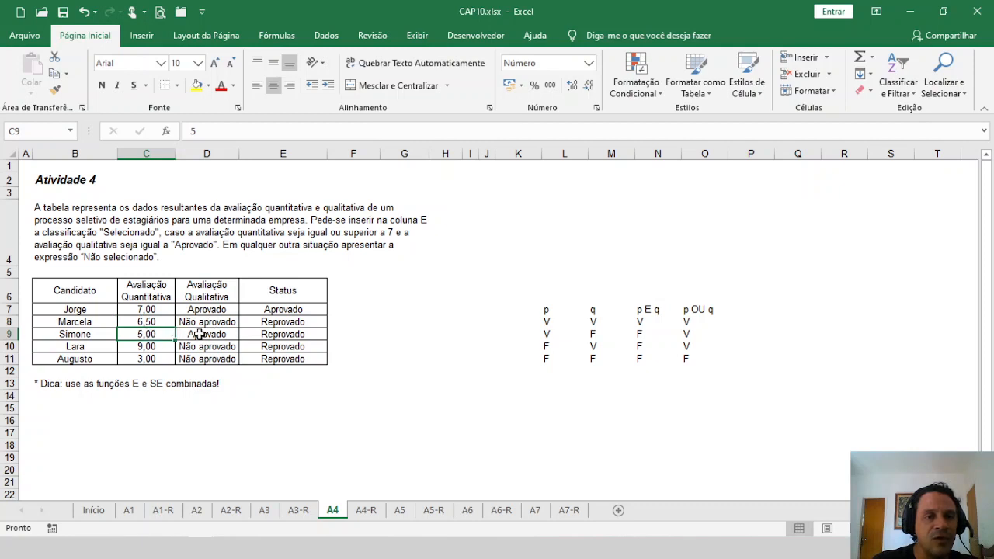
left_click(271, 334)
left_click(147, 348)
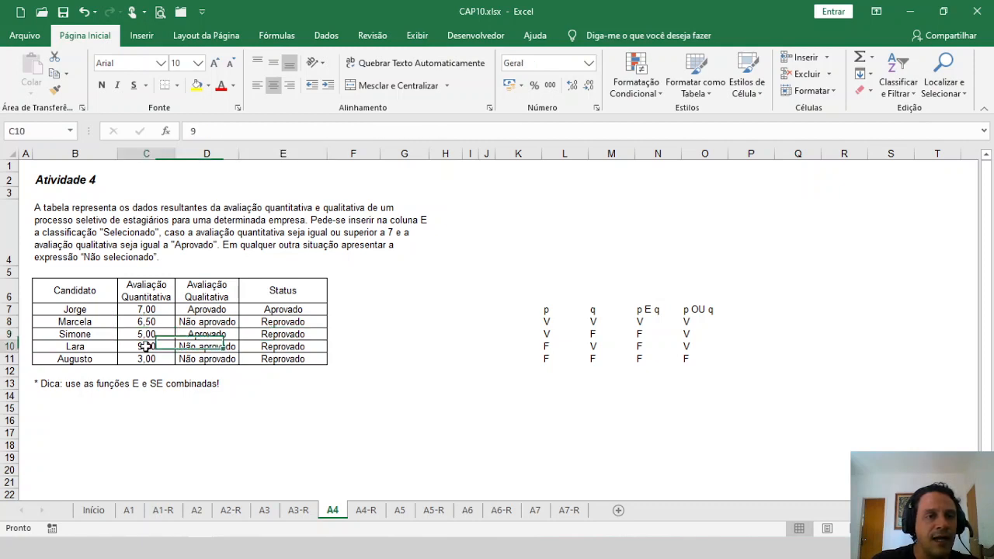
left_click(191, 348)
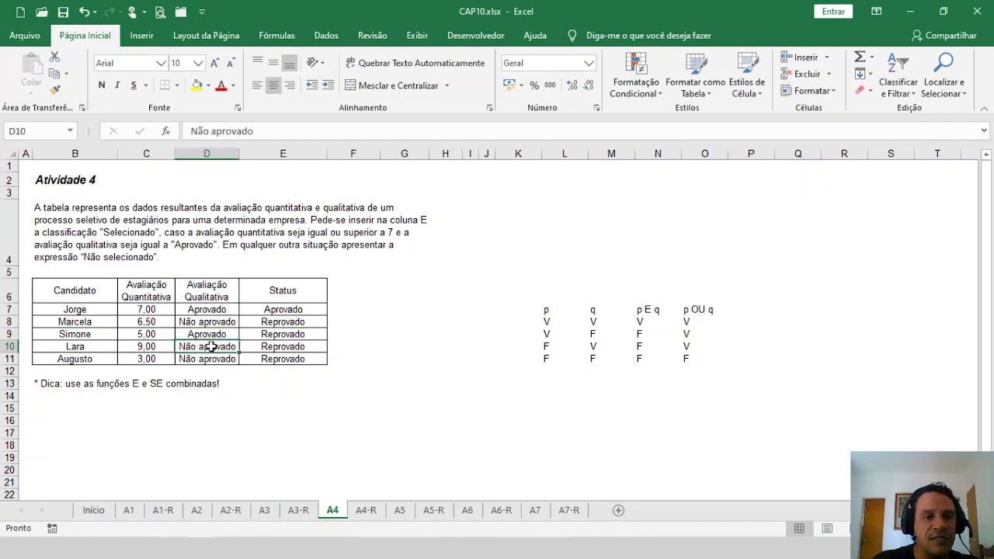
left_click(263, 348)
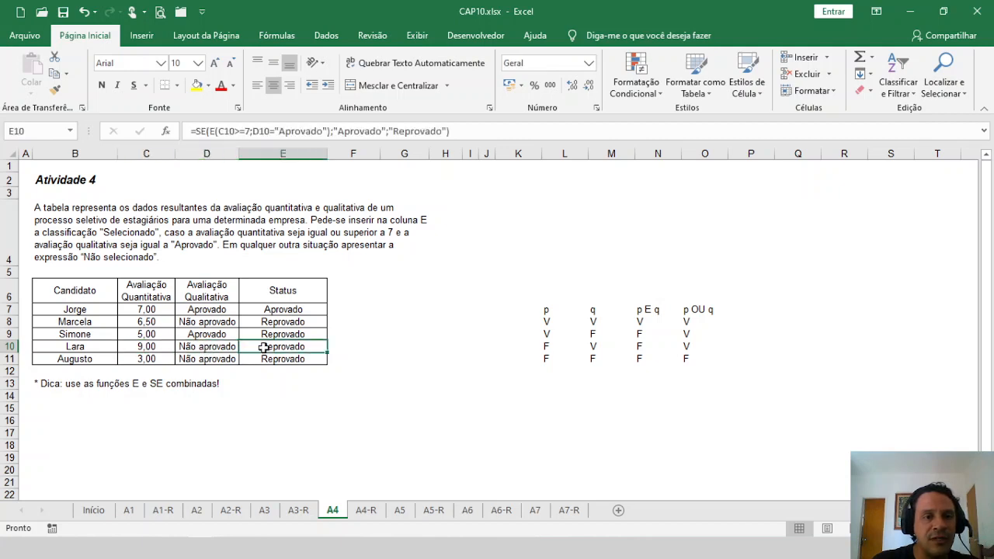
left_click(156, 359)
left_click(197, 358)
left_click(158, 358)
left_click(199, 358)
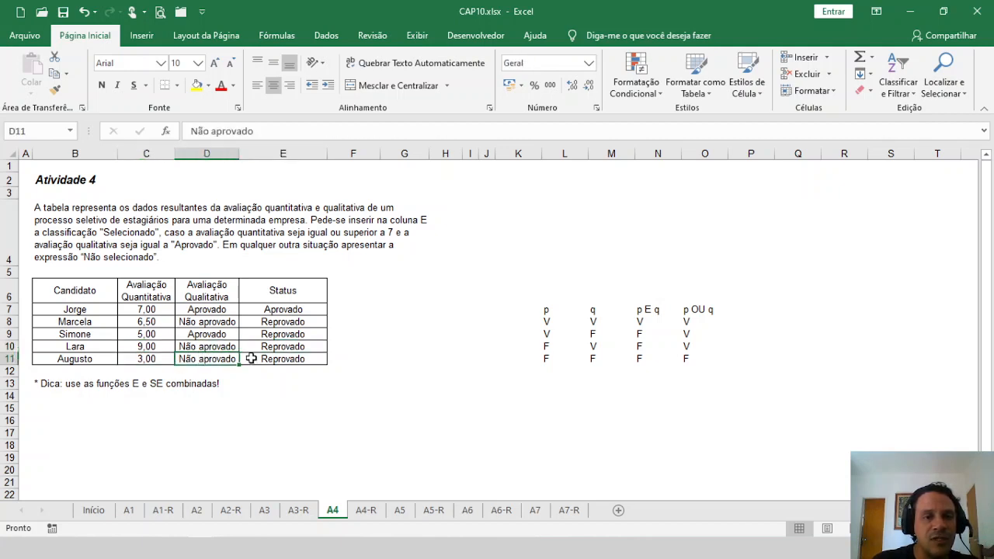
left_click(277, 359)
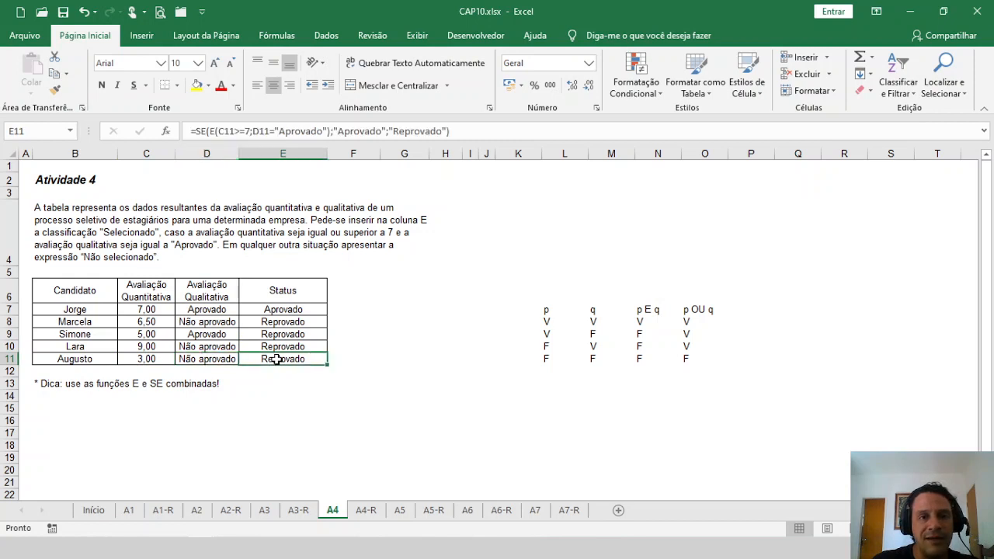
- Review the E function that forms the logical test inside E7's SE formula, leaving the formula as it is
left_click(268, 309)
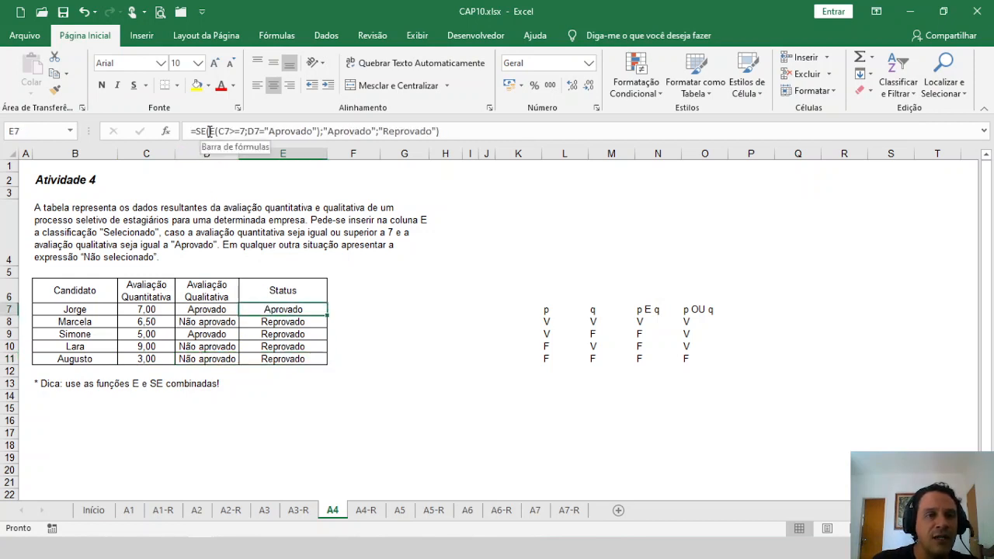
left_click_drag(208, 132, 320, 132)
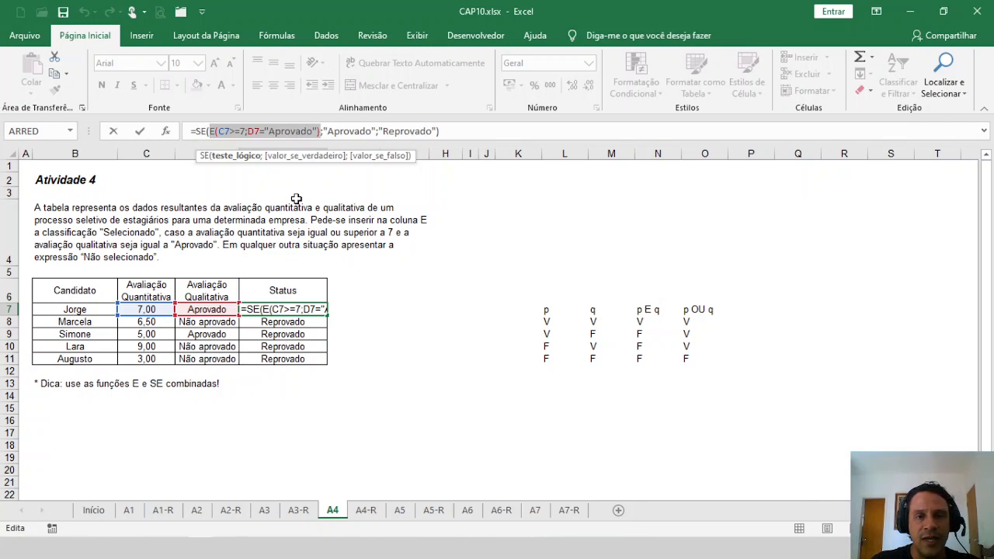
key("Return")
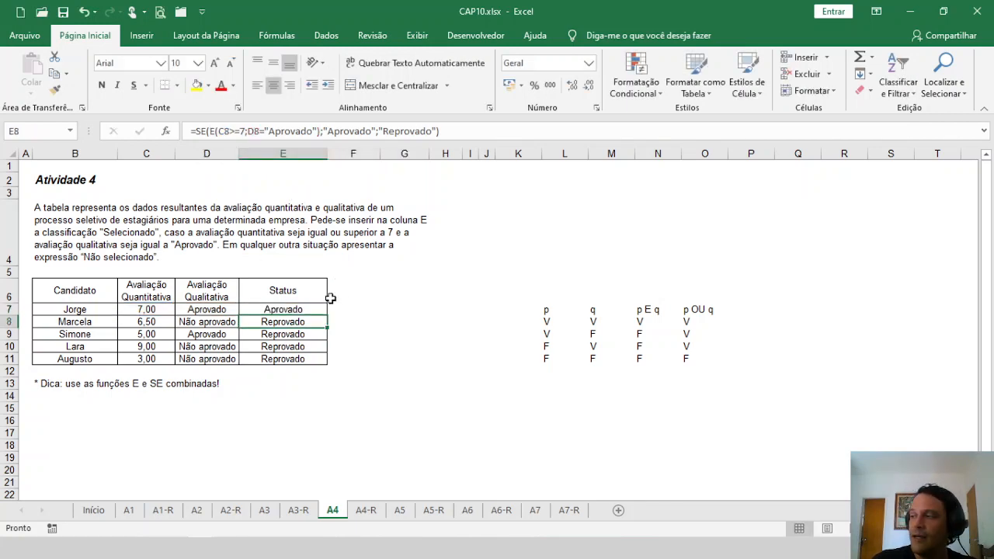
- Open the A5 sheet and examine the distance ranges and points in Tabela de Pontos
left_click(404, 516)
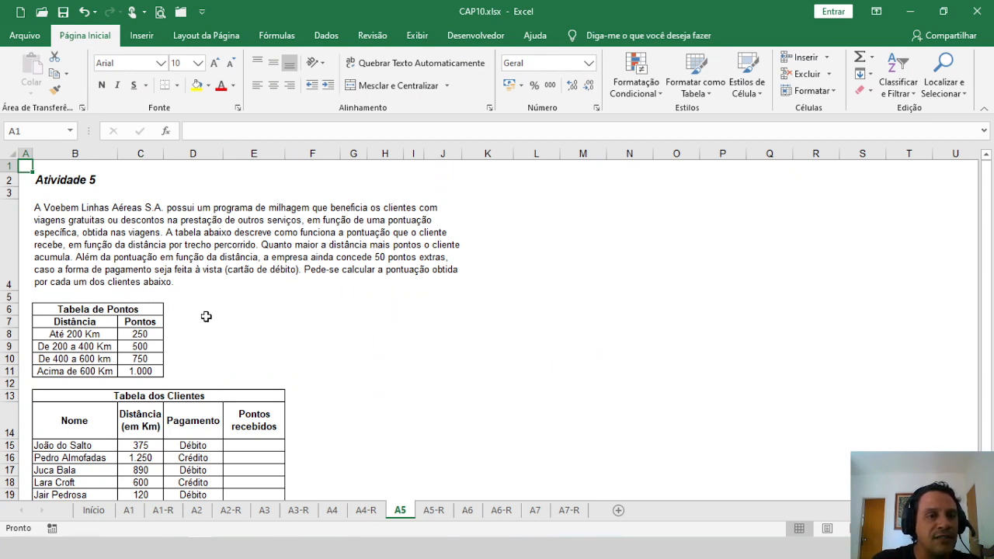
left_click(94, 311)
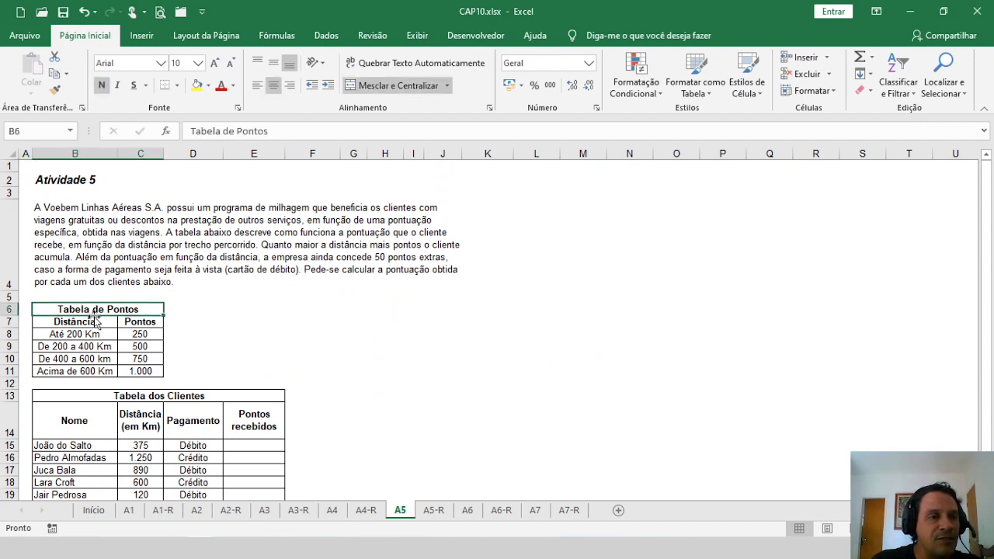
left_click(76, 321)
left_click(149, 323)
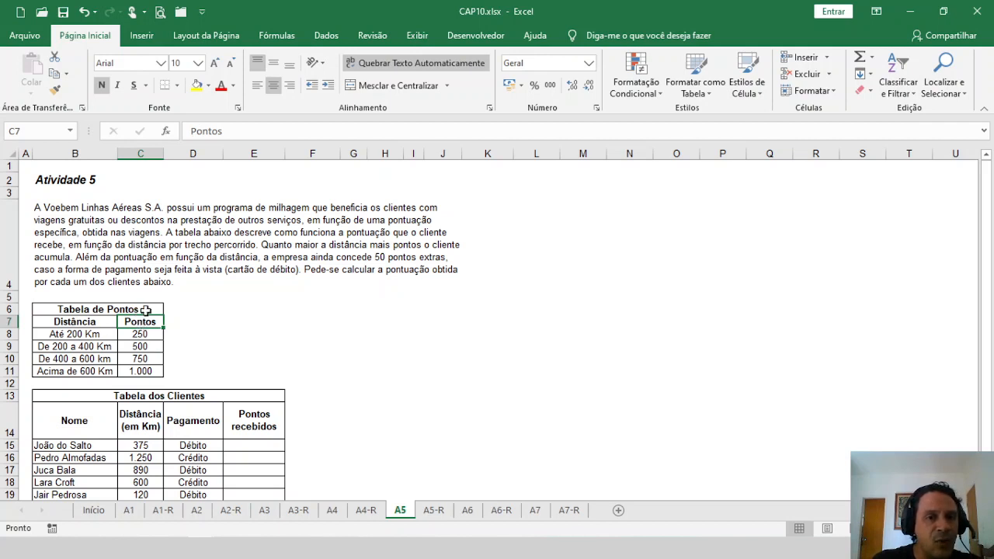
left_click(80, 334)
key("Down")
key("Down")
key("Down")
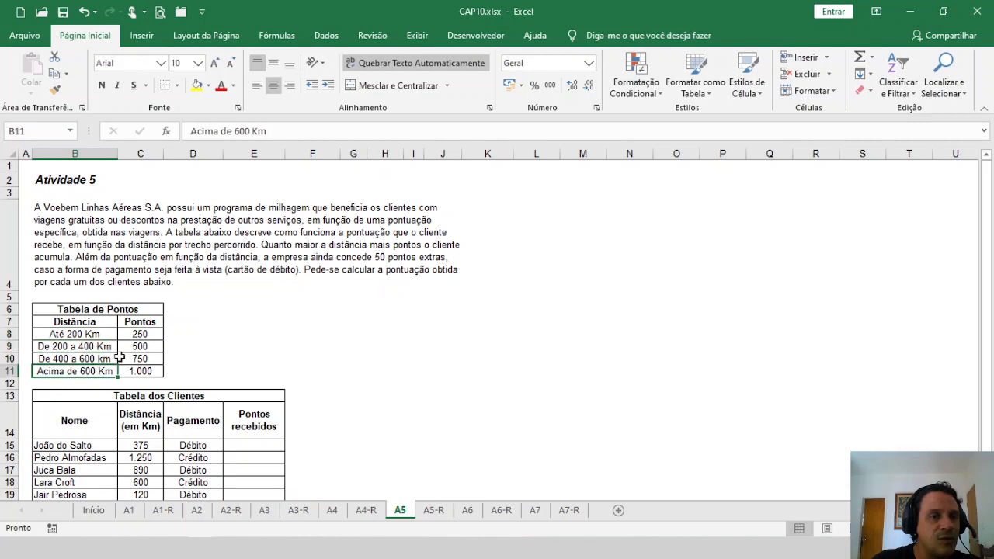
- Examine the Nome, Distância and Pagamento columns in Tabela dos Clientes, rows 15 to 20
scroll(181, 323, "down", 1)
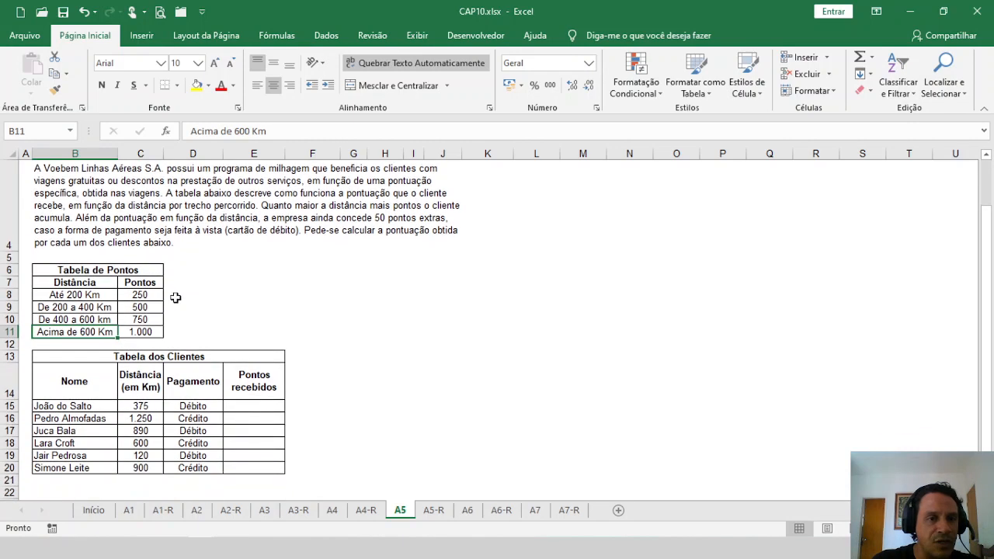
left_click(157, 407)
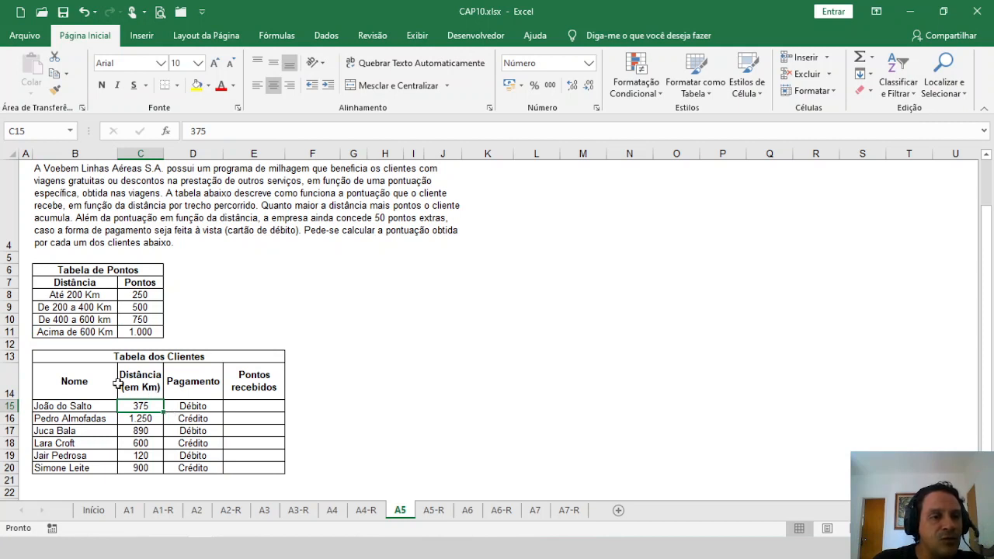
left_click_drag(77, 405, 81, 466)
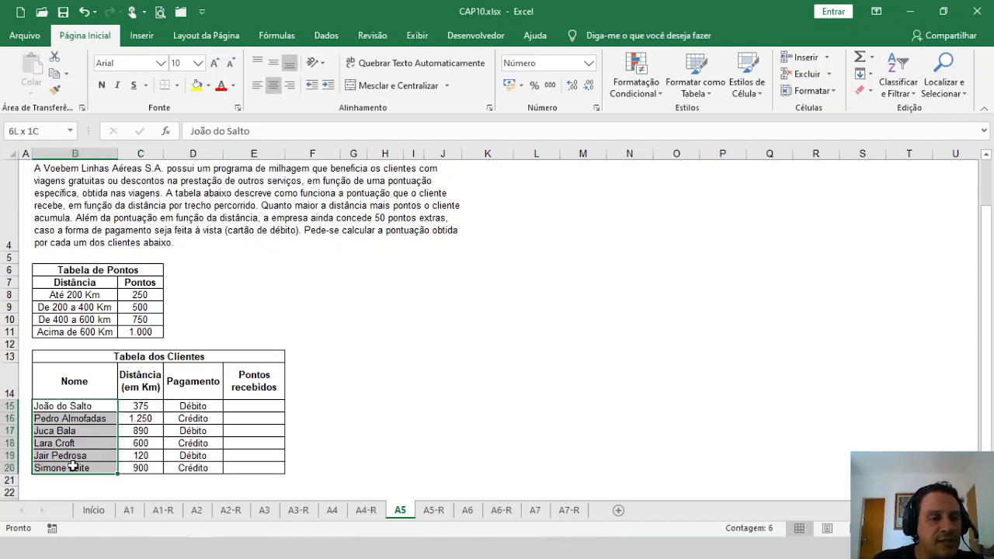
left_click_drag(141, 406, 141, 467)
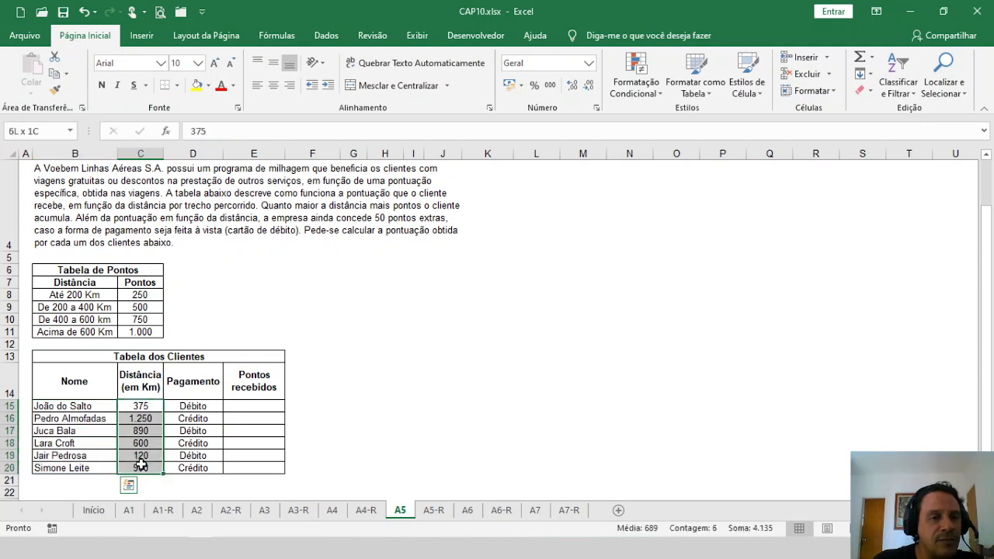
left_click_drag(200, 373, 198, 468)
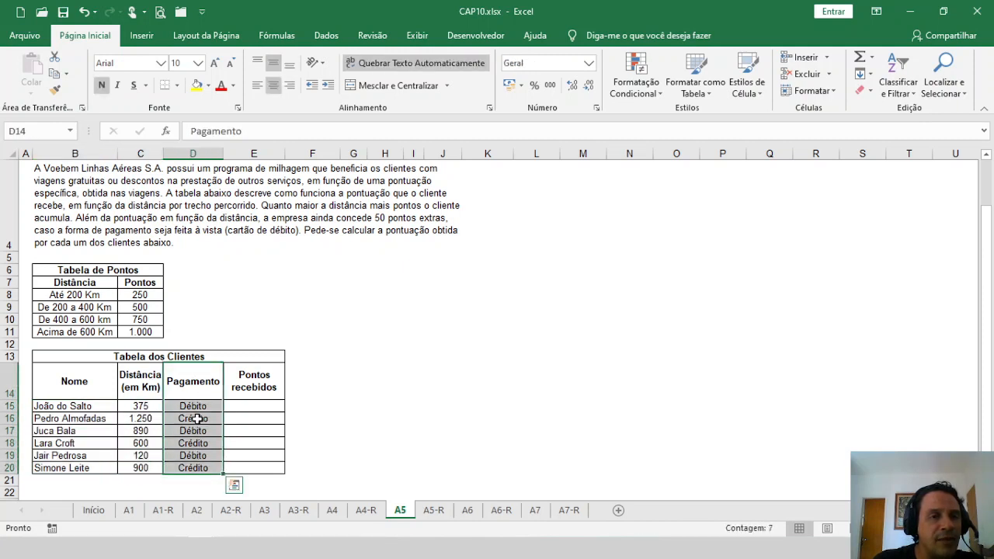
left_click(199, 390)
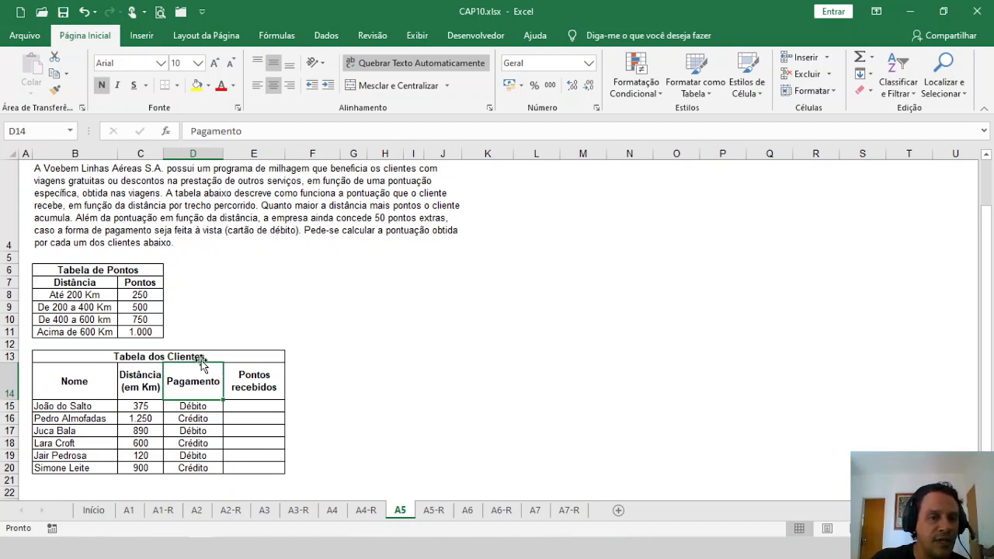
- Start an SE formula in E15 under Pontos recebidos with the logical test C15<=200
left_click(238, 404)
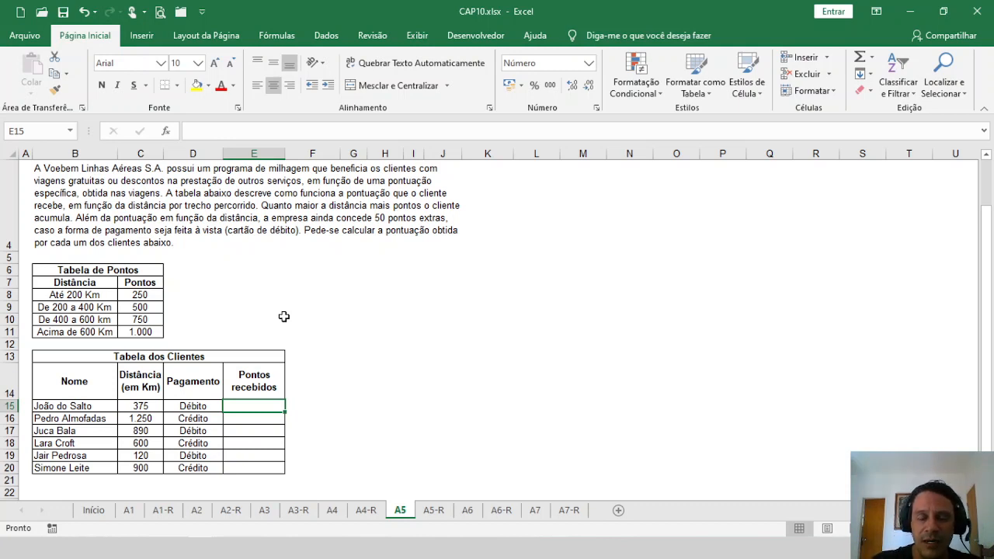
type("=")
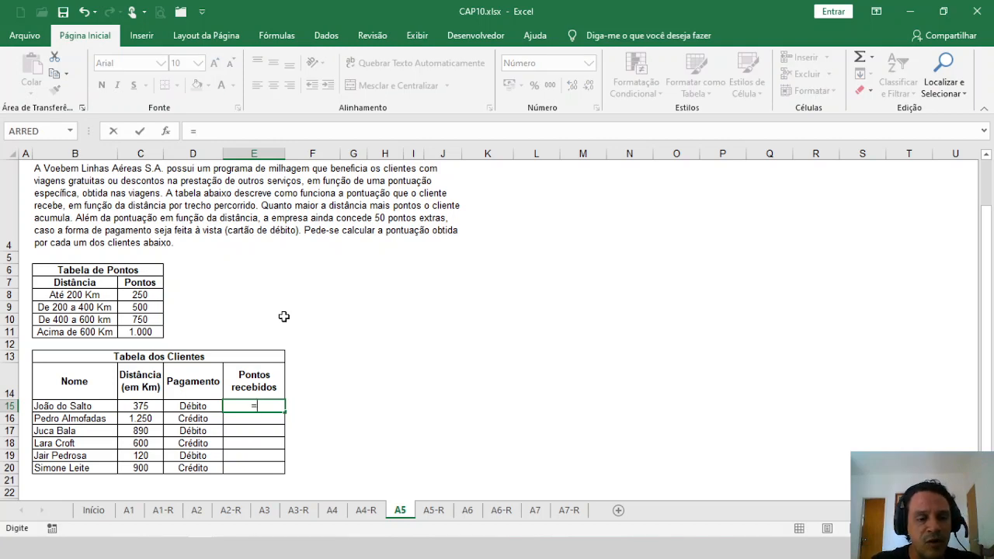
type("se(")
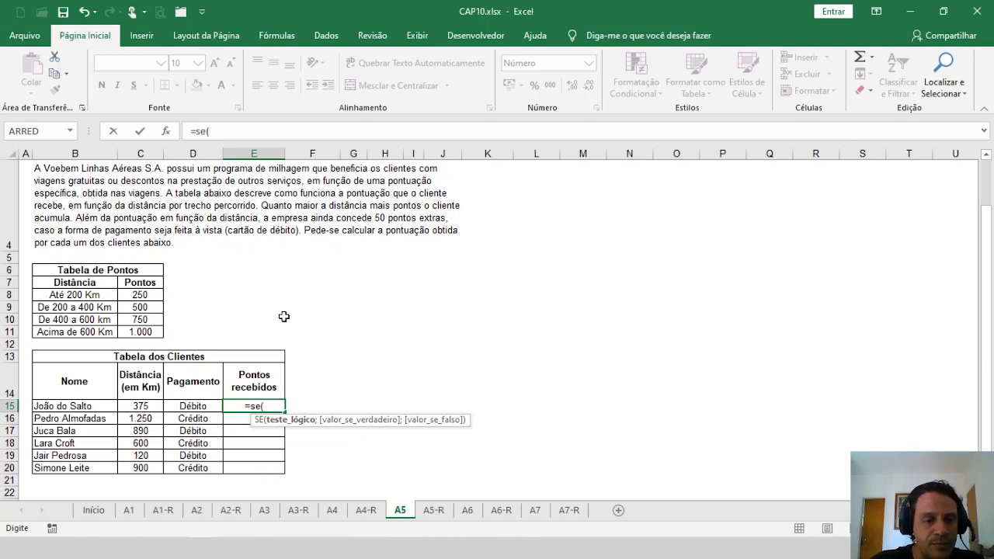
key("BackSpace")
key("BackSpace")
type("e")
key("Tab")
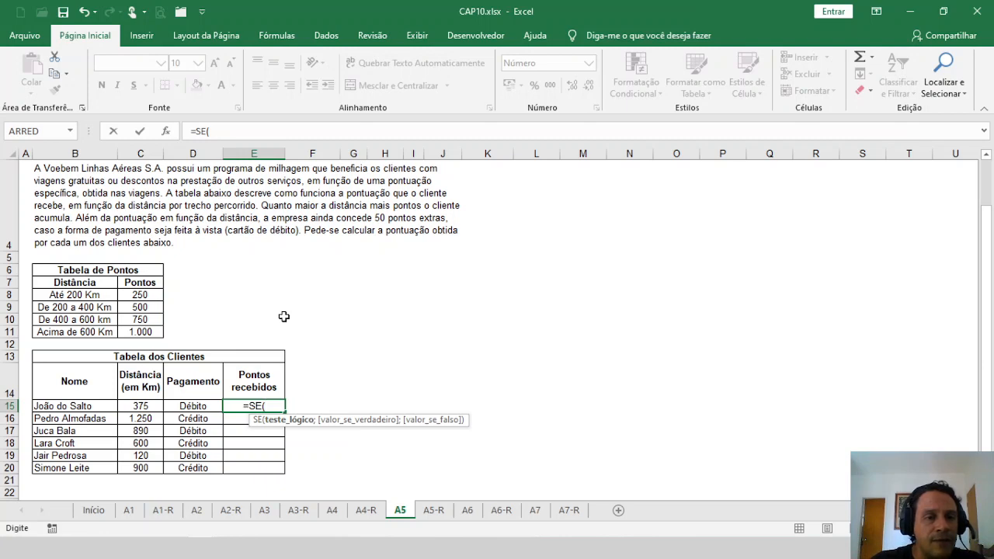
key("Left")
key("Left")
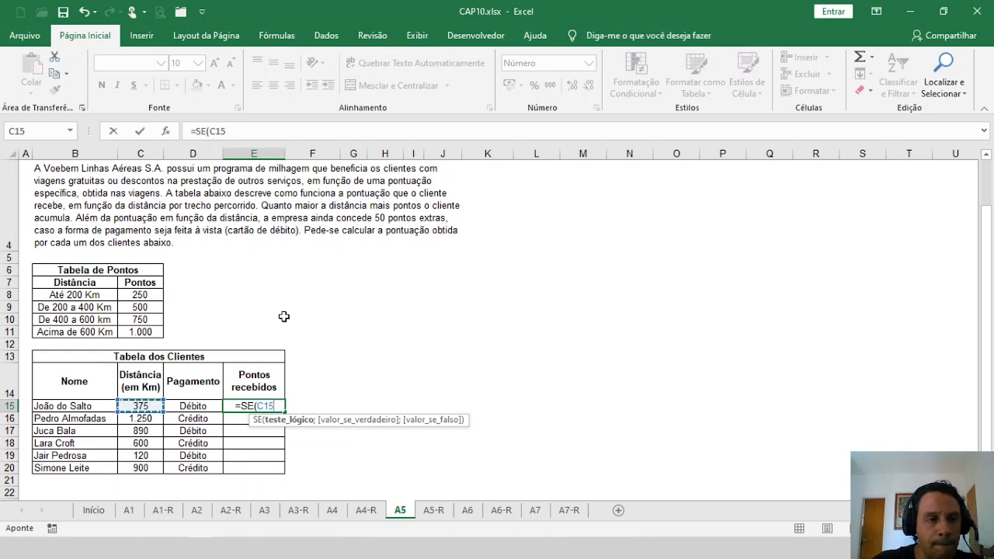
type(">")
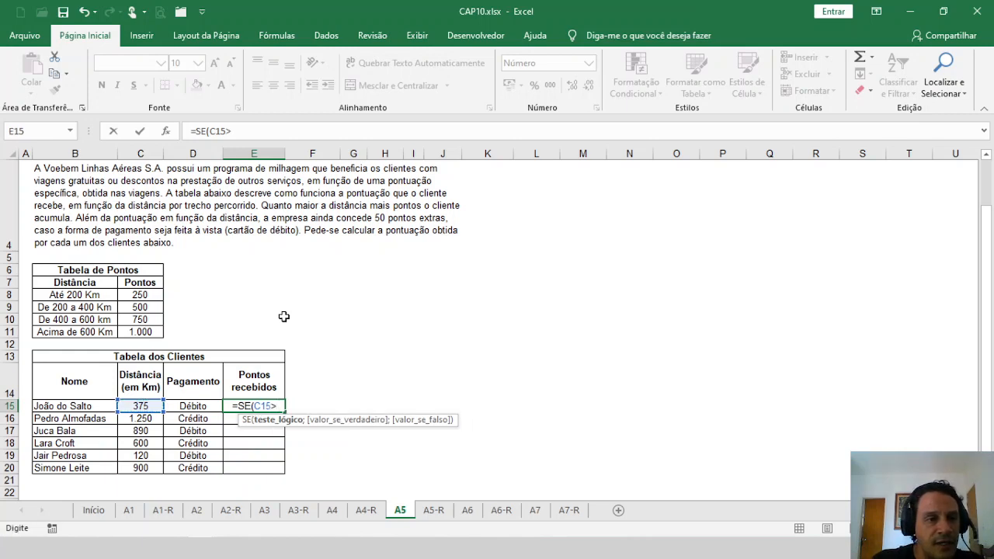
key("BackSpace")
type("<")
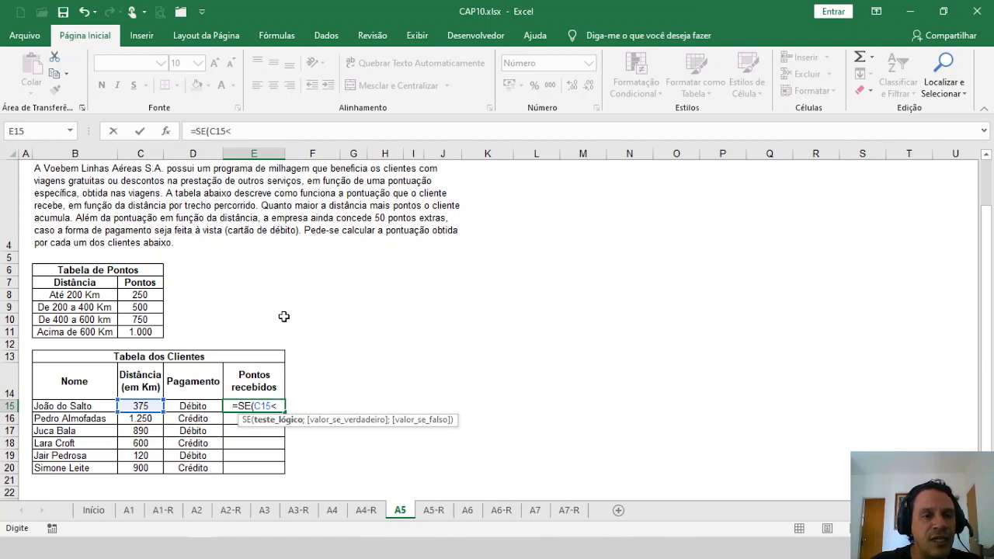
type("=")
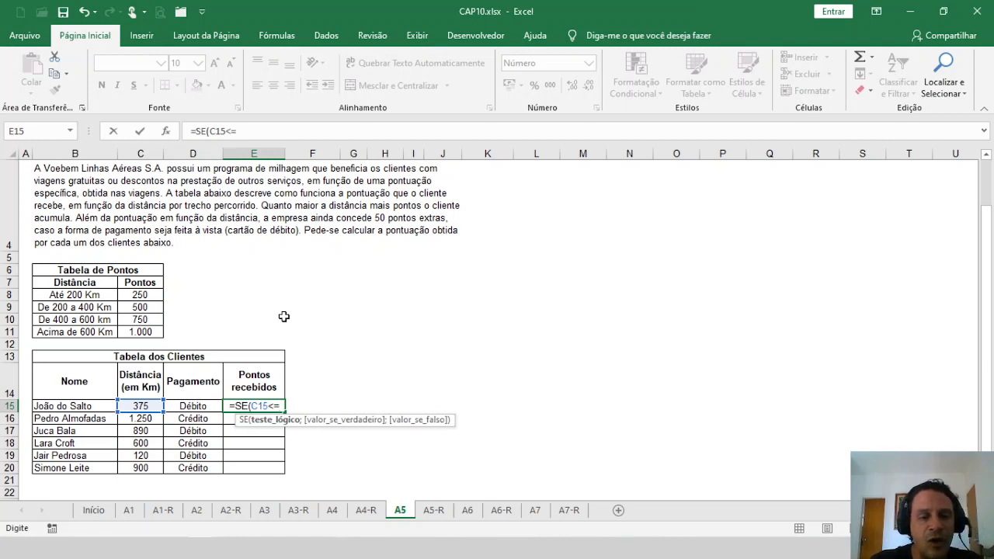
type("200")
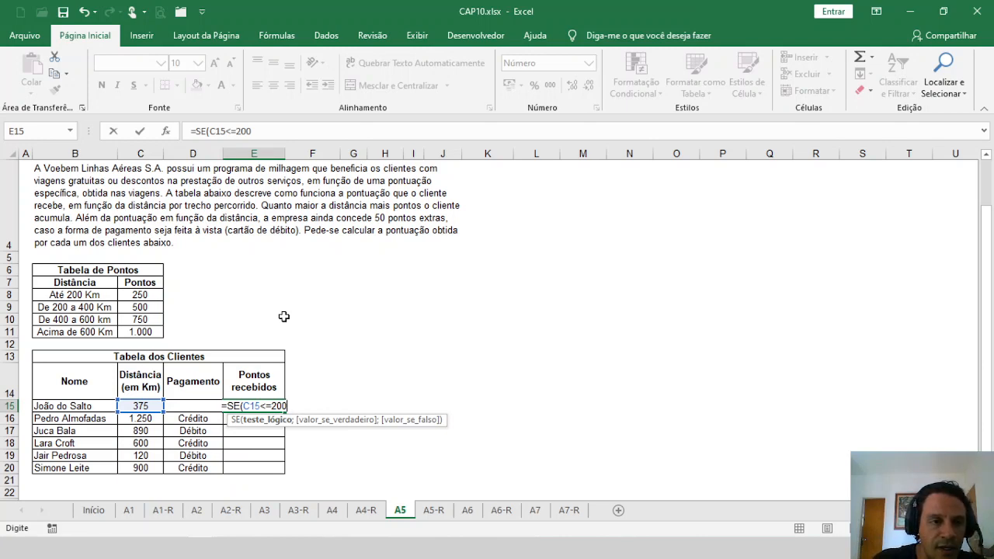
- Set the value if true in E15's SE formula to C$8, with the row locked, and start the next argument
type(";")
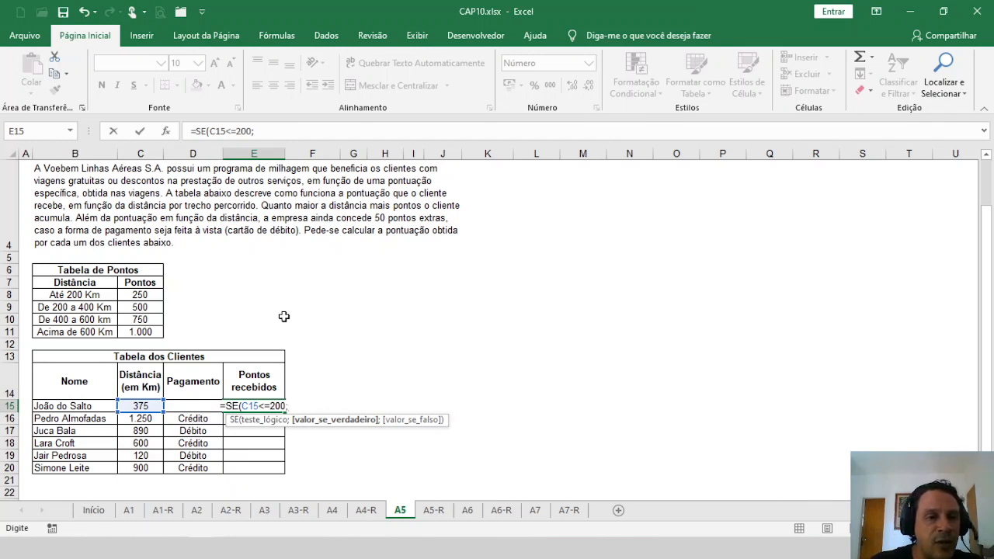
left_click(150, 295)
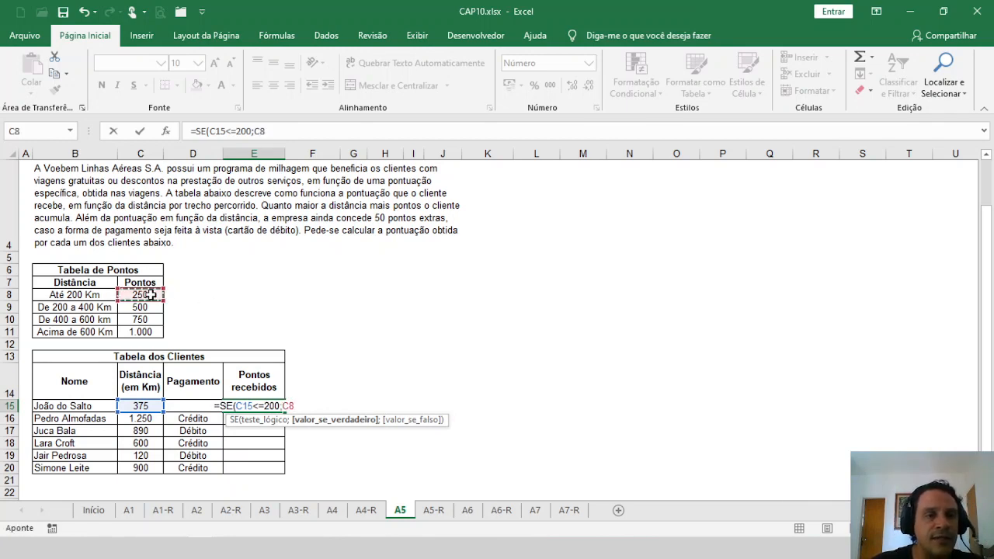
key("F4")
key("F4")
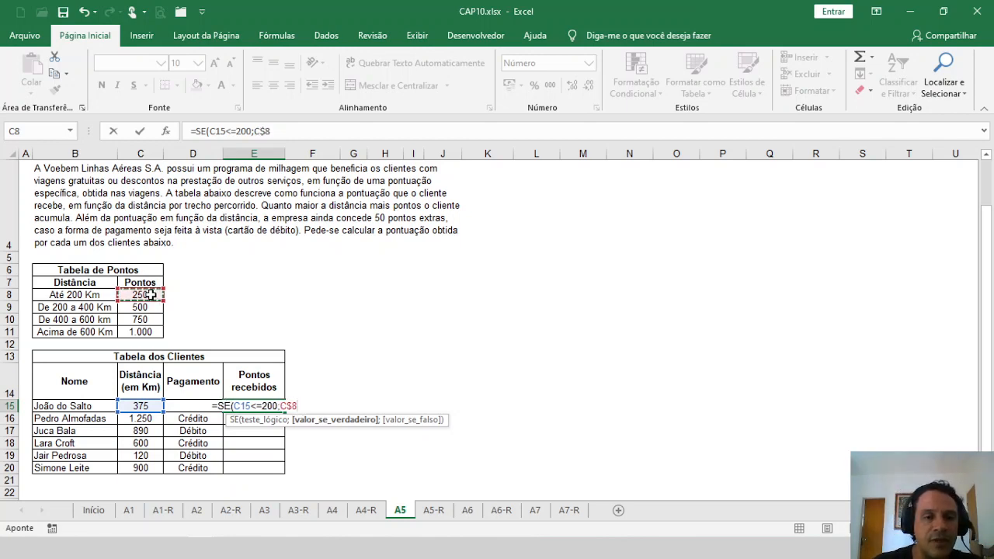
type(";")
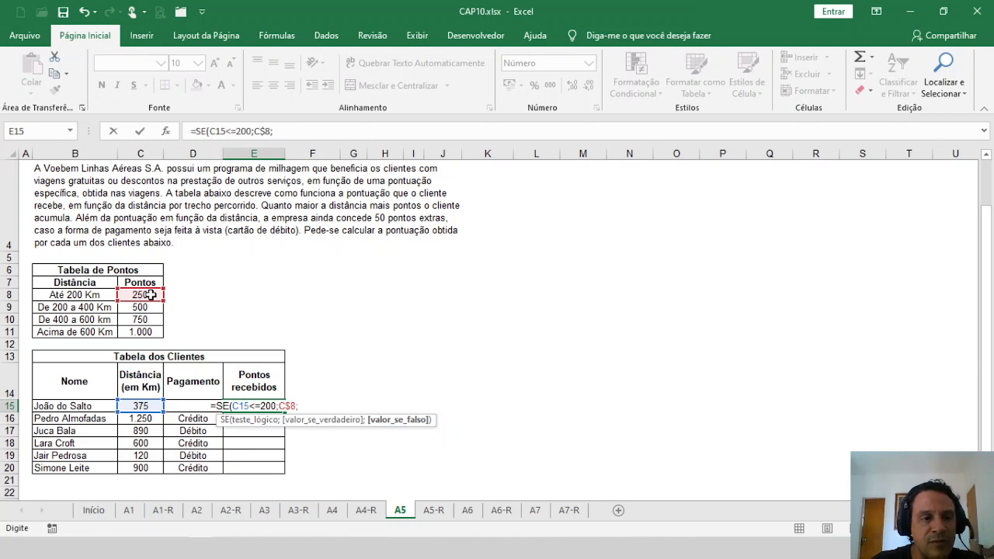
- Continue E15's formula with the condition C15<=400 and the row-locked points reference C$9, without adding another SE
type("C15")
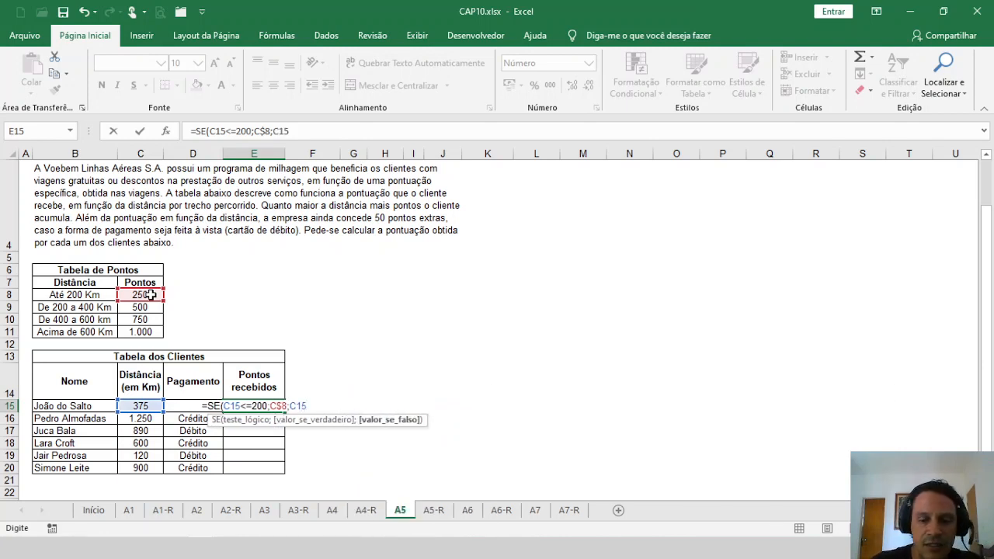
type("<=")
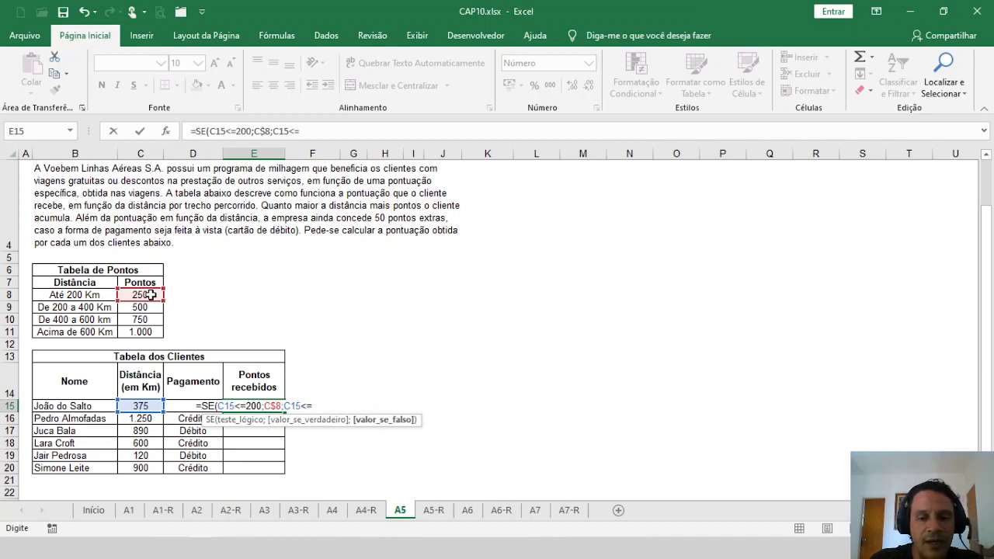
type("400")
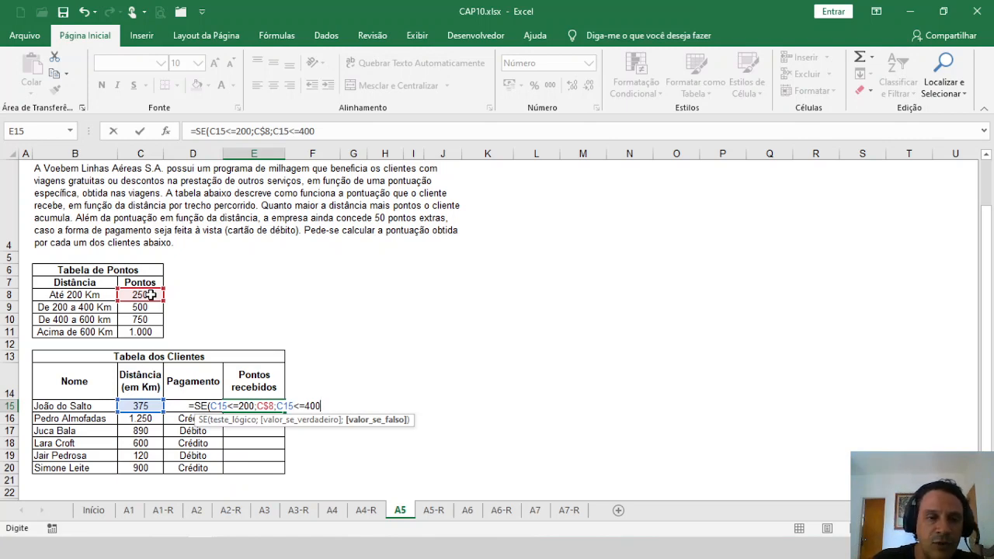
type(";")
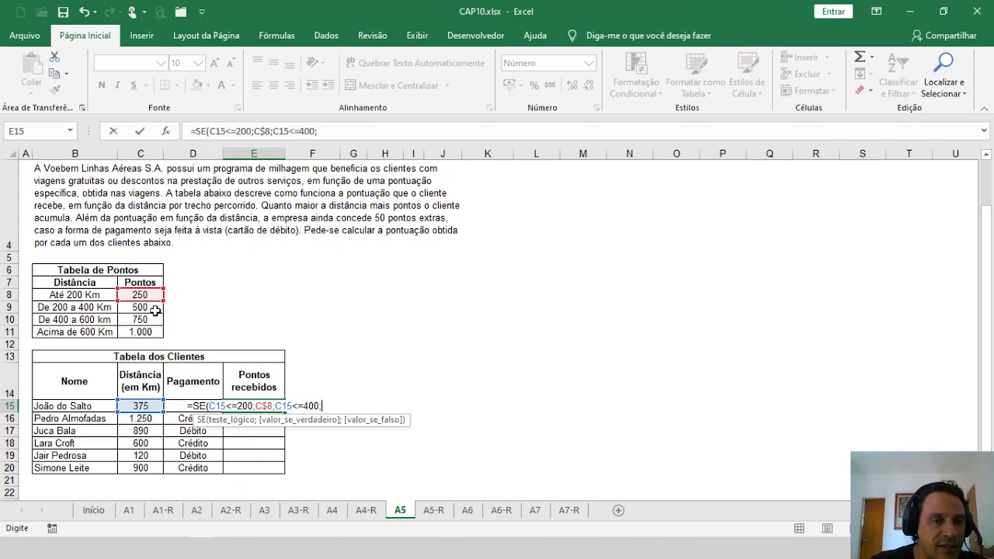
left_click(155, 308)
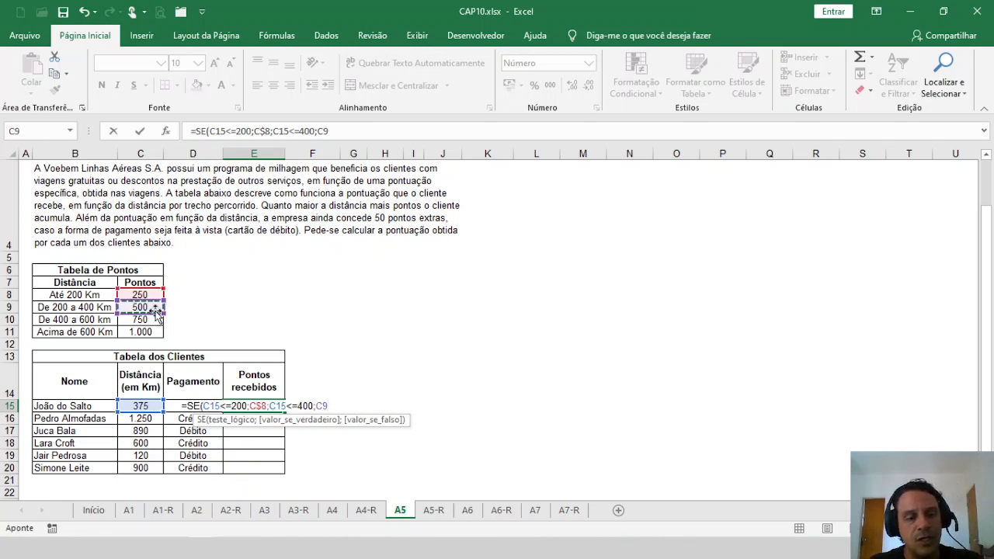
key("F4")
key("F4")
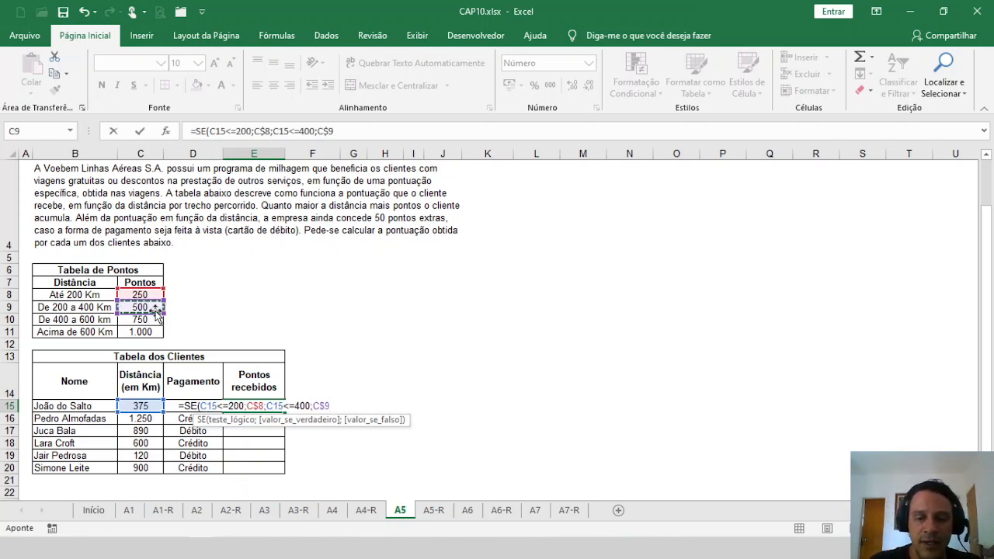
type(";")
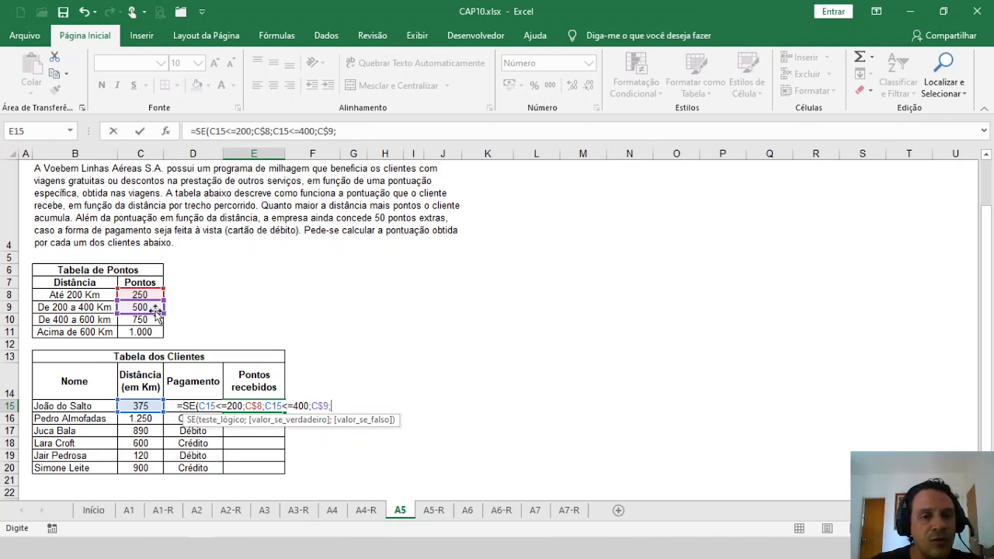
- Nest an SE in E15's formula with the test C15<=600 and the row-locked C$10 as its value if true
type("SE")
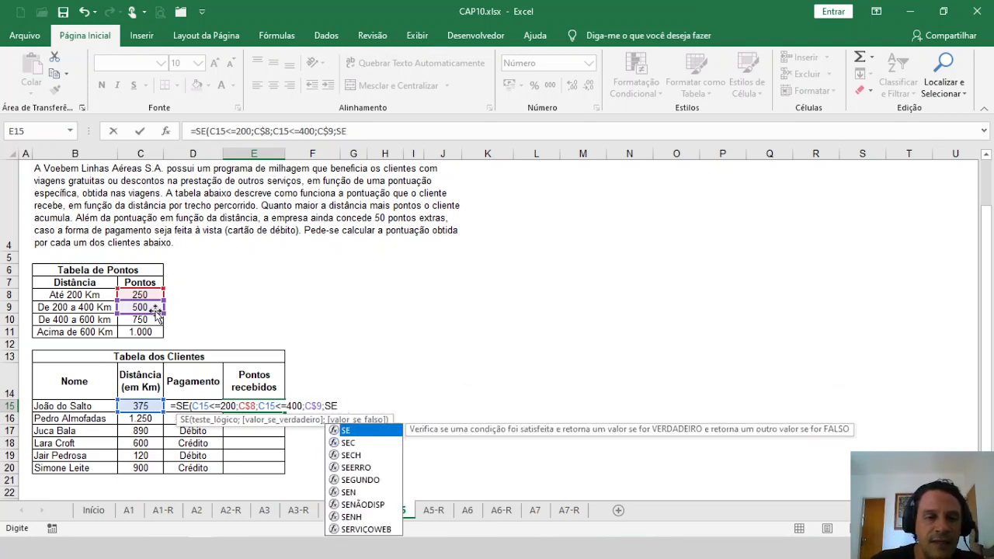
type("(C1")
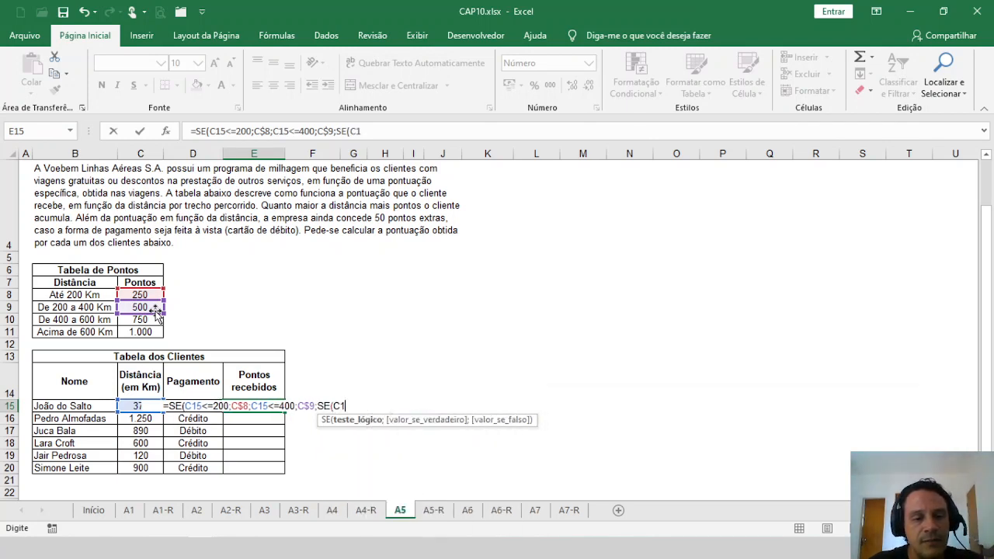
type("5")
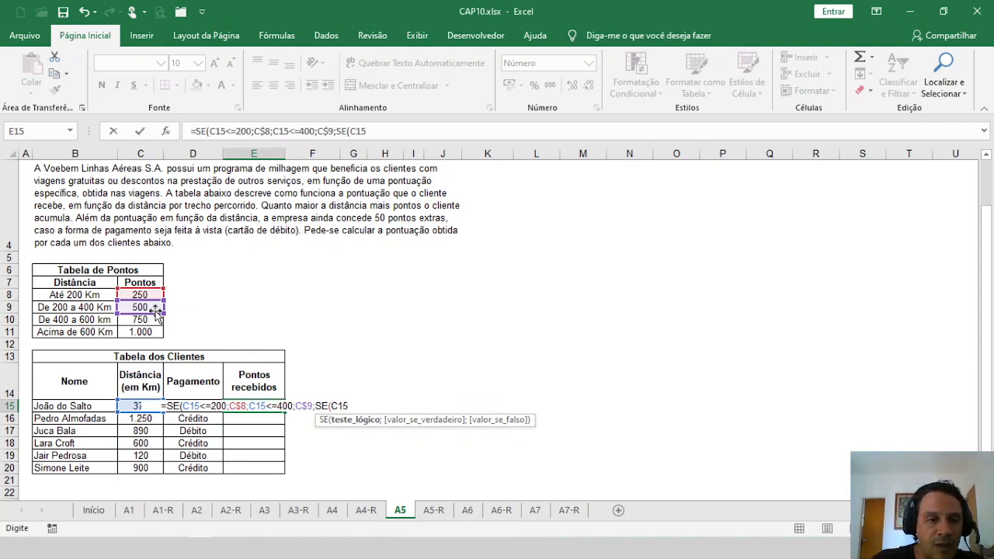
type("<=")
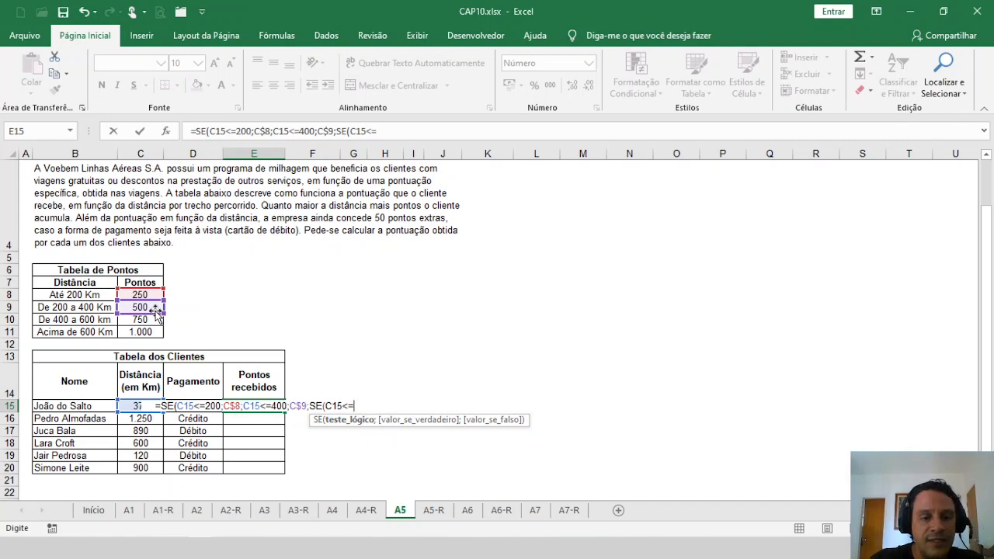
type("600")
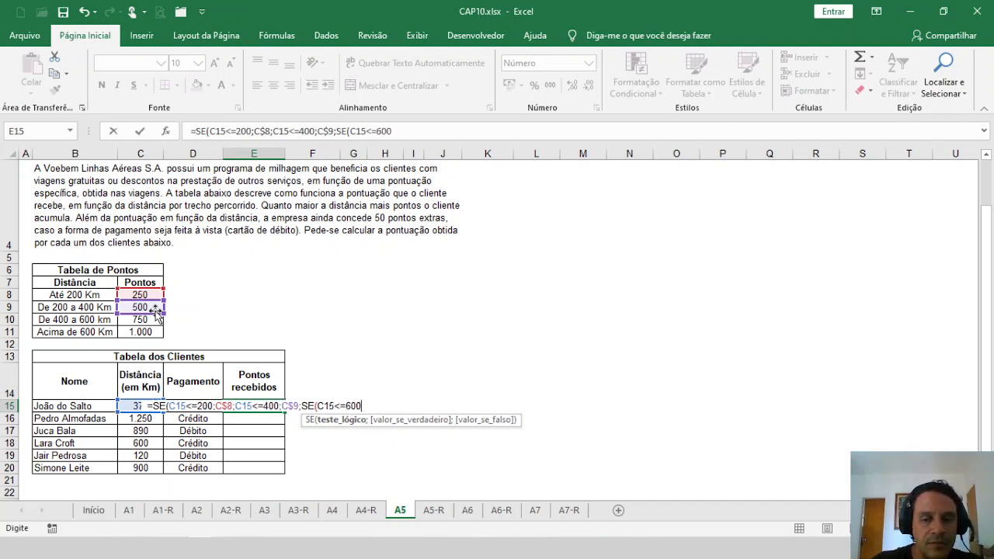
type(";")
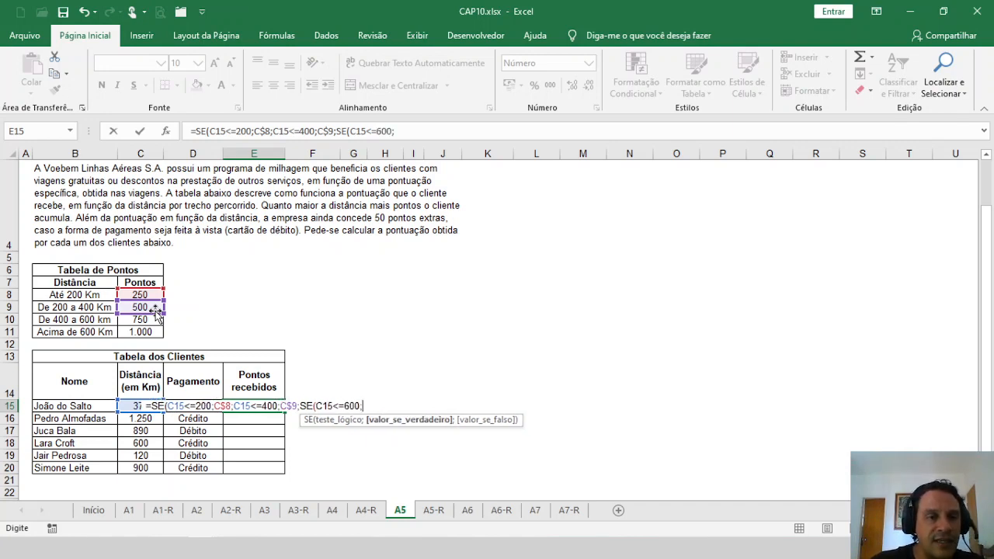
left_click(131, 325)
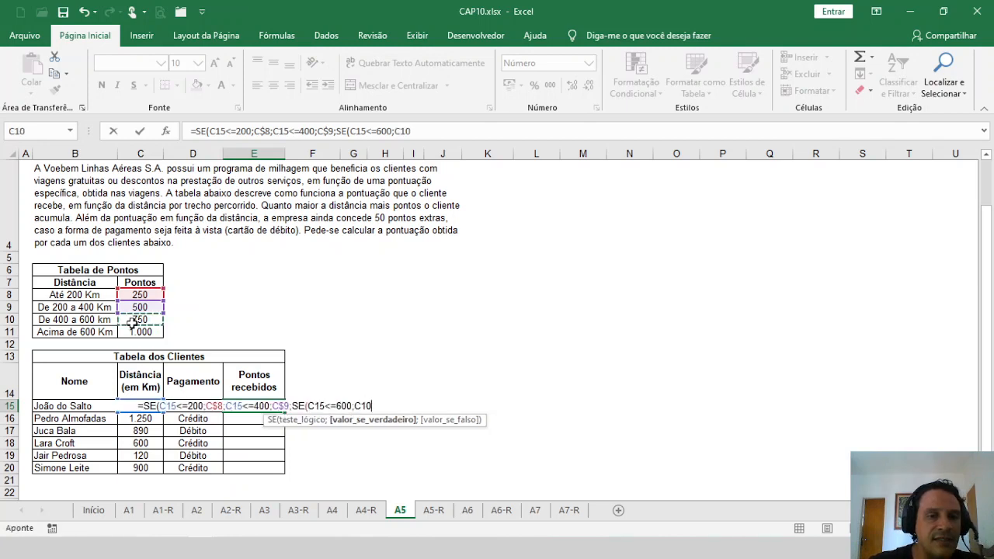
key("F4")
key("F4")
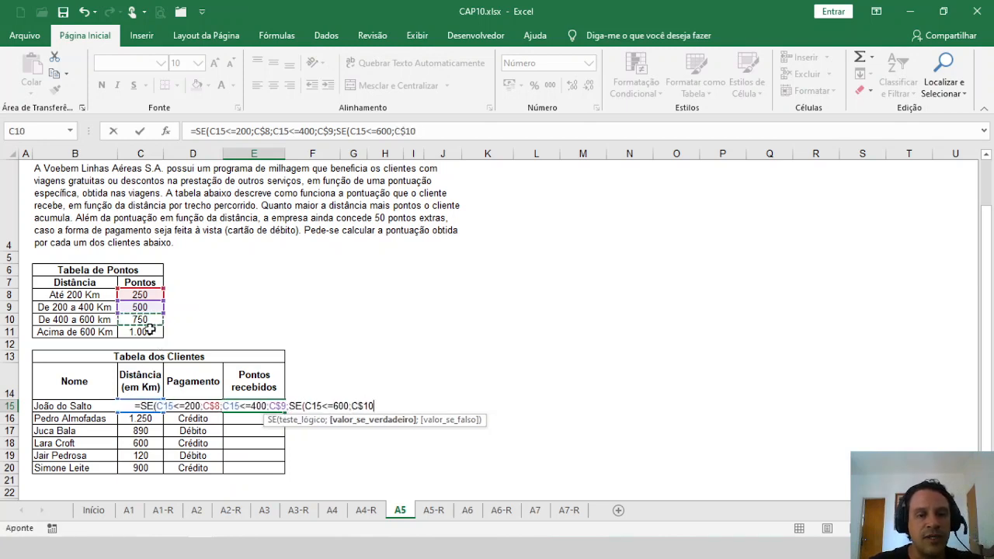
type(";")
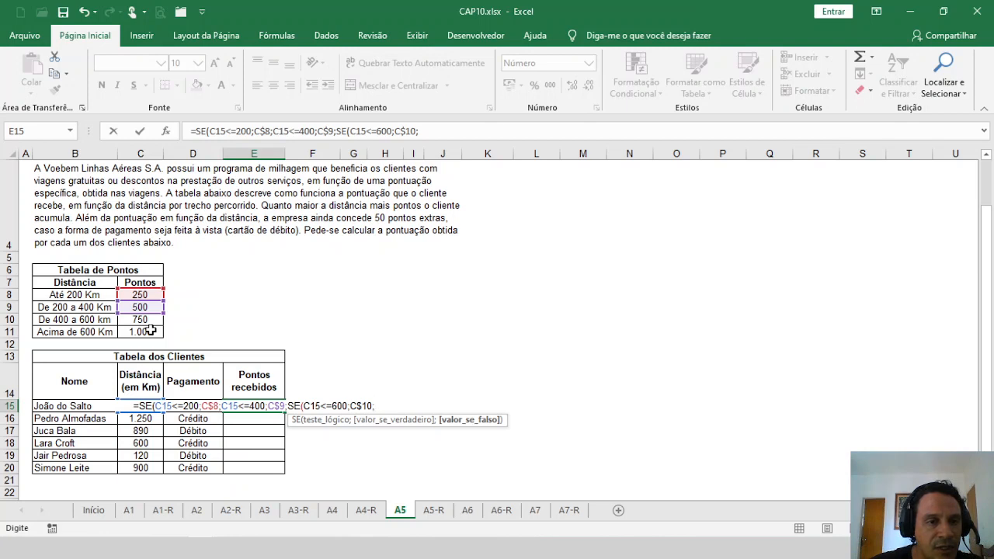
- Set the row-locked C$11 as the innermost SE's value if false in E15, close three parentheses and try to enter the formula
left_click(150, 331)
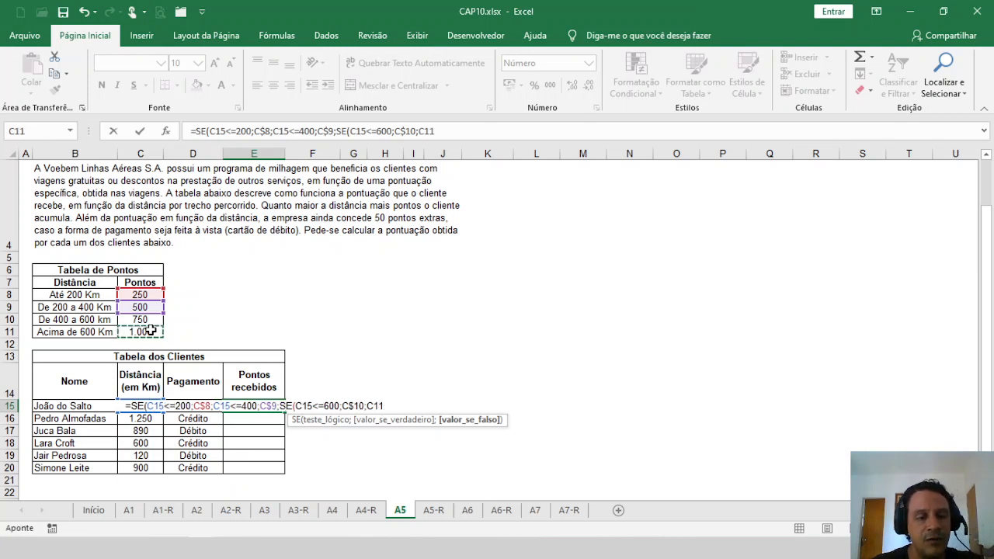
key("F4")
key("F4")
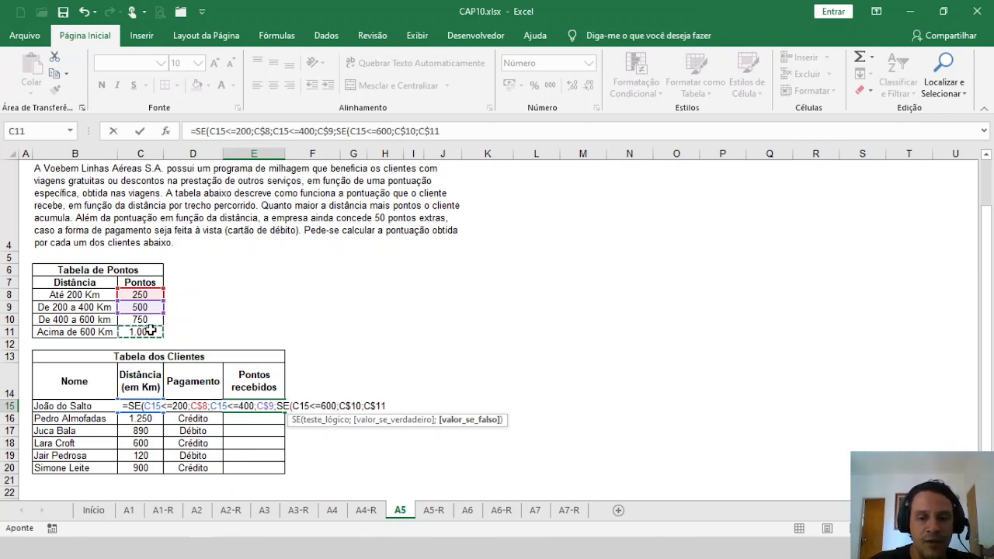
type("))")
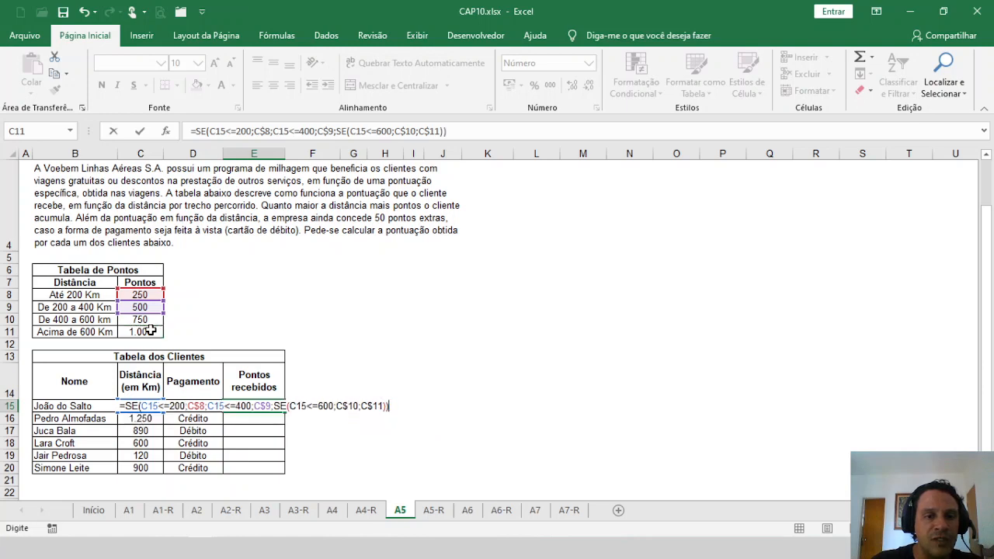
type(")")
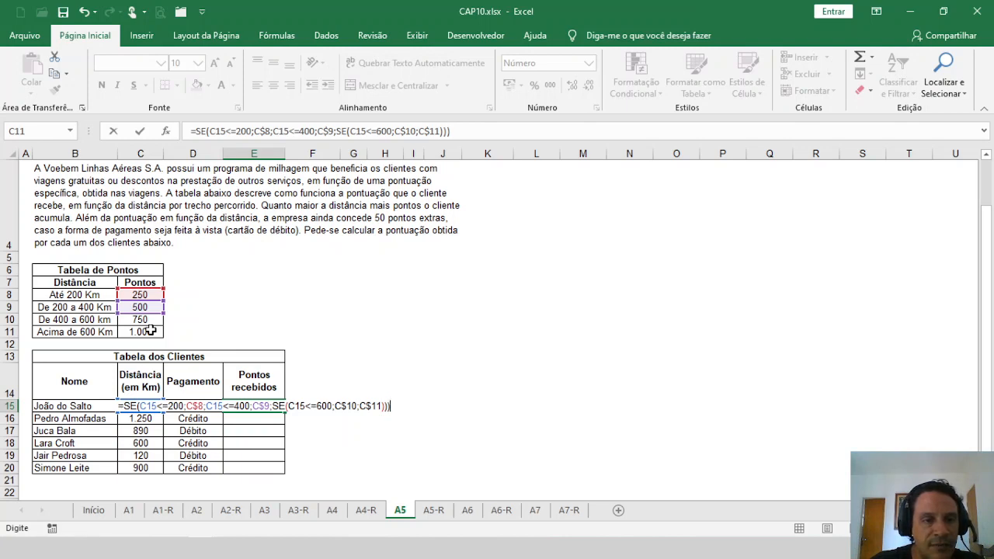
key("Return")
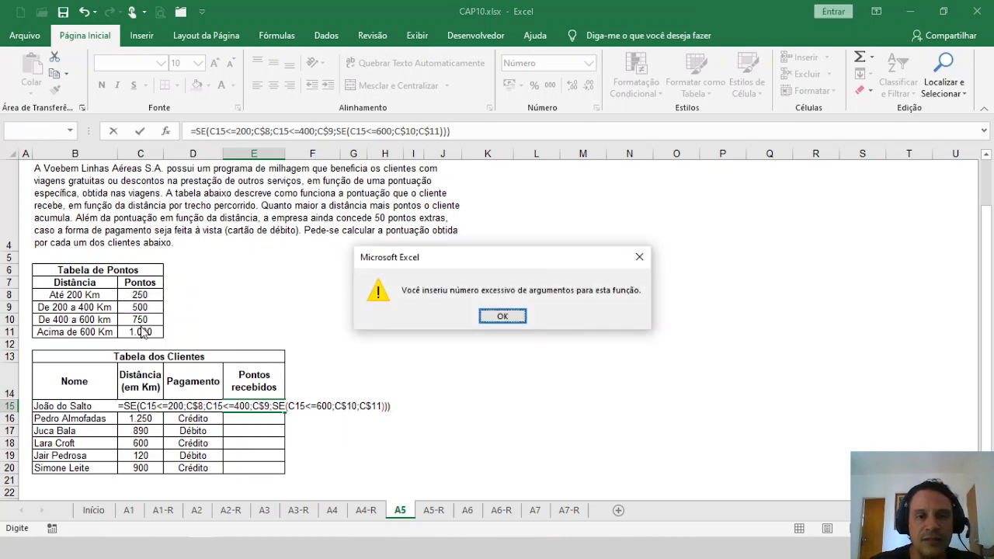
left_click(502, 316)
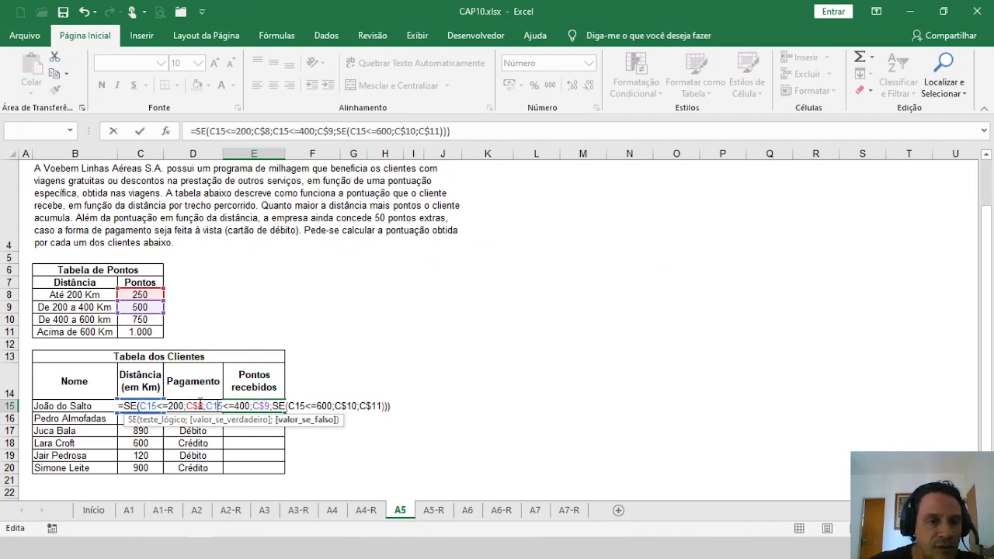
- Insert the missing nested SE before the C15<=400 condition in E15's formula and enter it
left_click(208, 407)
type("SE")
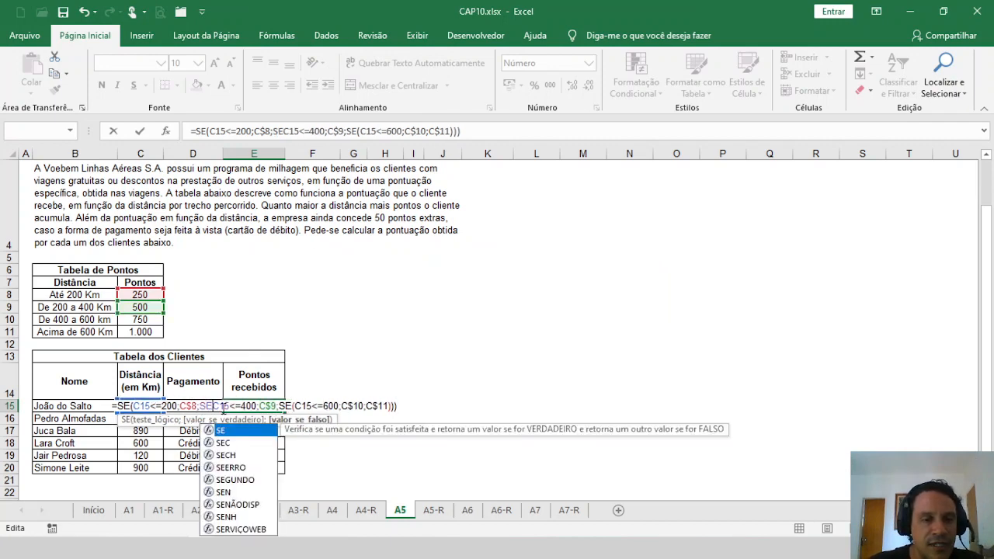
type("(")
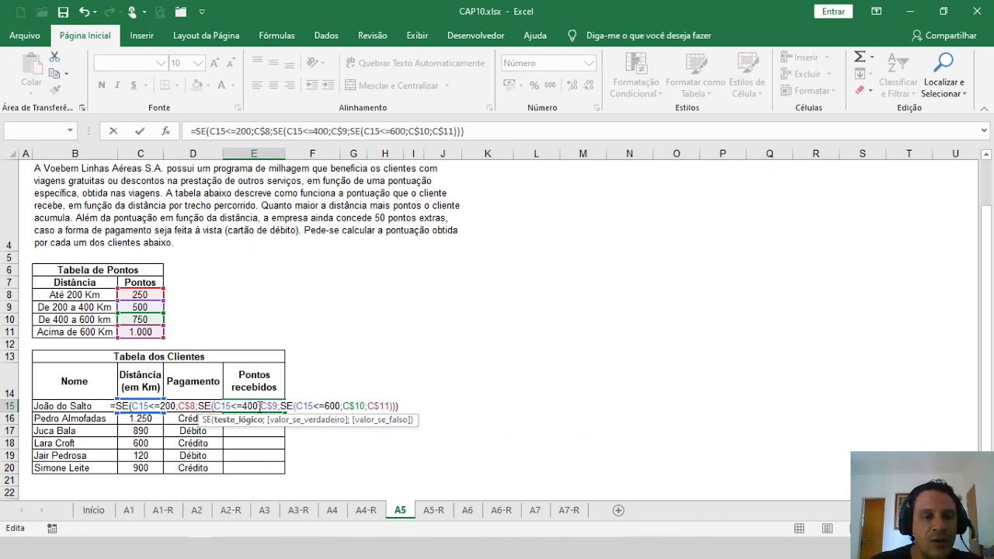
left_click(404, 406)
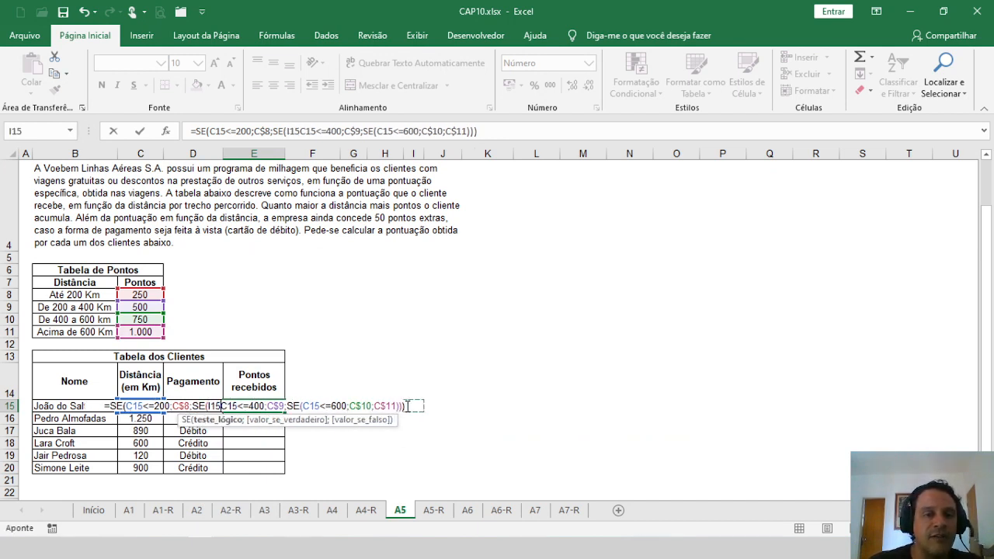
key("BackSpace")
key("BackSpace")
key("BackSpace")
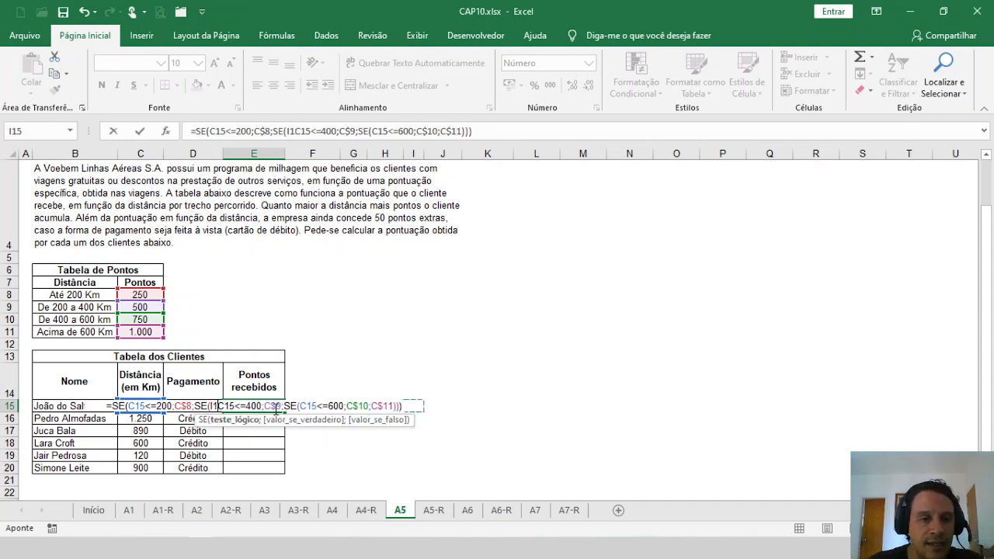
key("BackSpace")
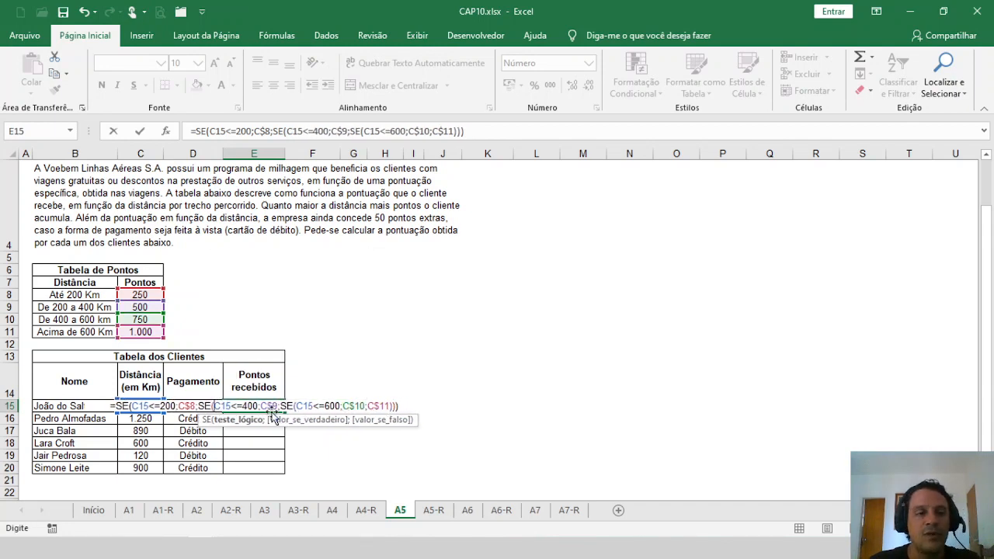
key("Return")
left_click(261, 405)
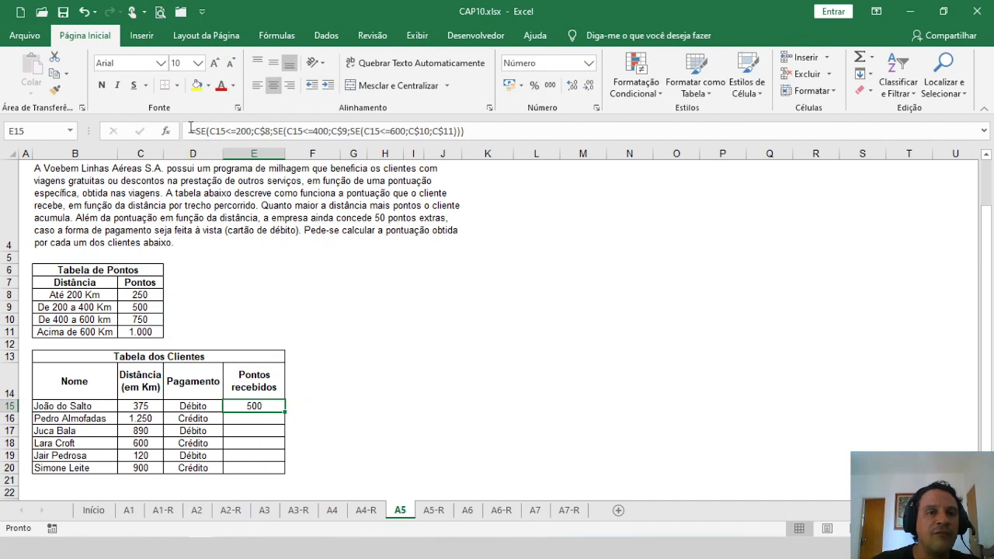
- Review E15's nested SE formula and compare its result with the distance in C15
left_click(466, 131)
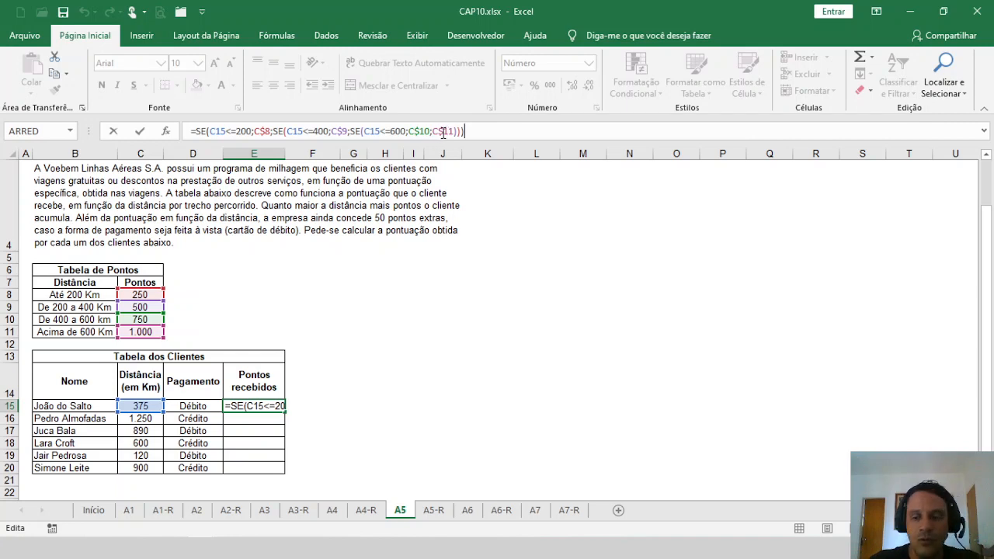
key("Return")
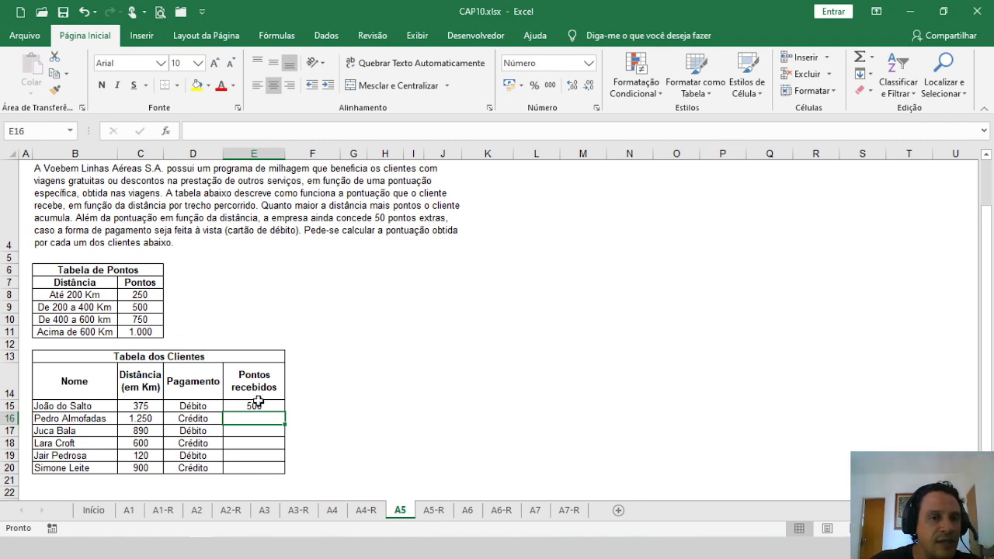
left_click(148, 407)
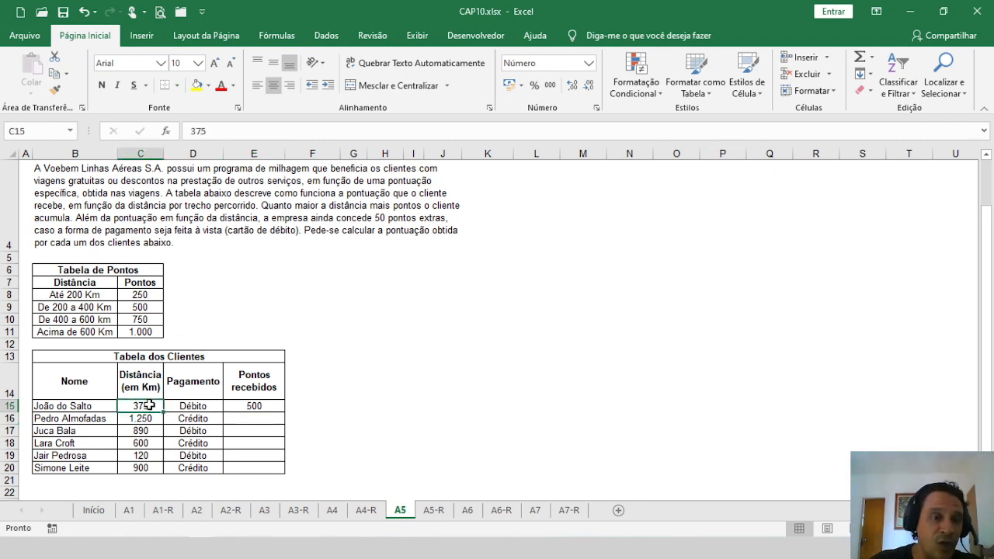
left_click(265, 407)
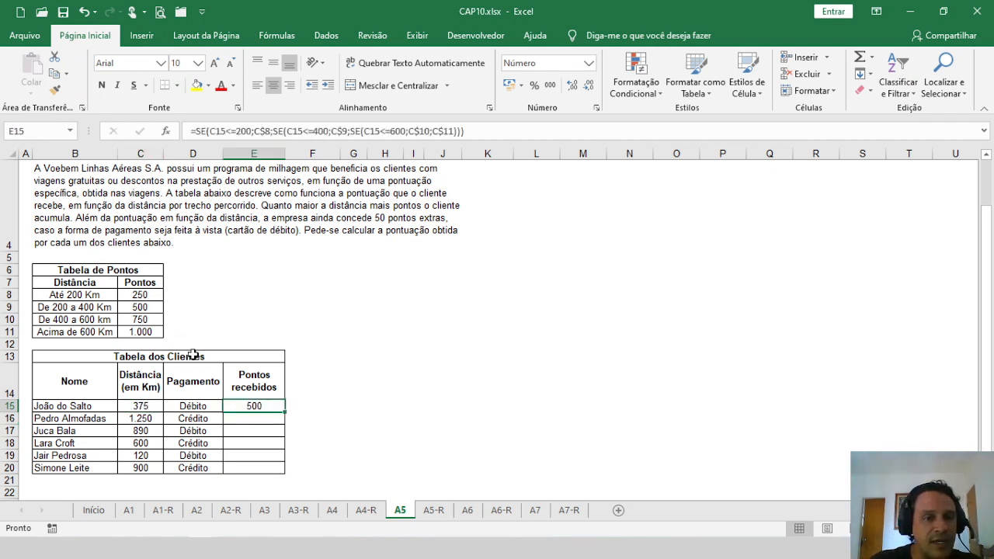
- Add a second SE to the end of E15's formula with the logical test D15="Débito"
double_click(257, 405)
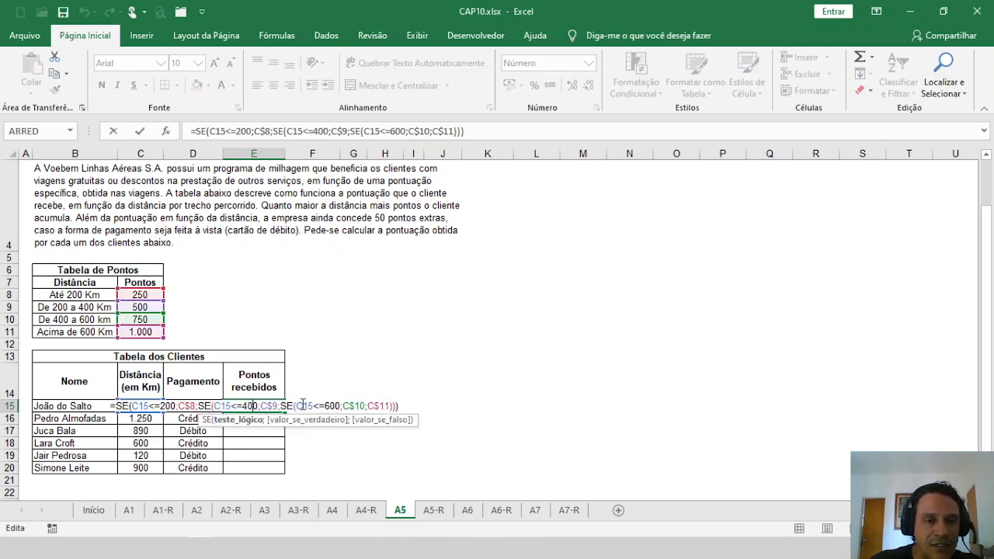
left_click(476, 132)
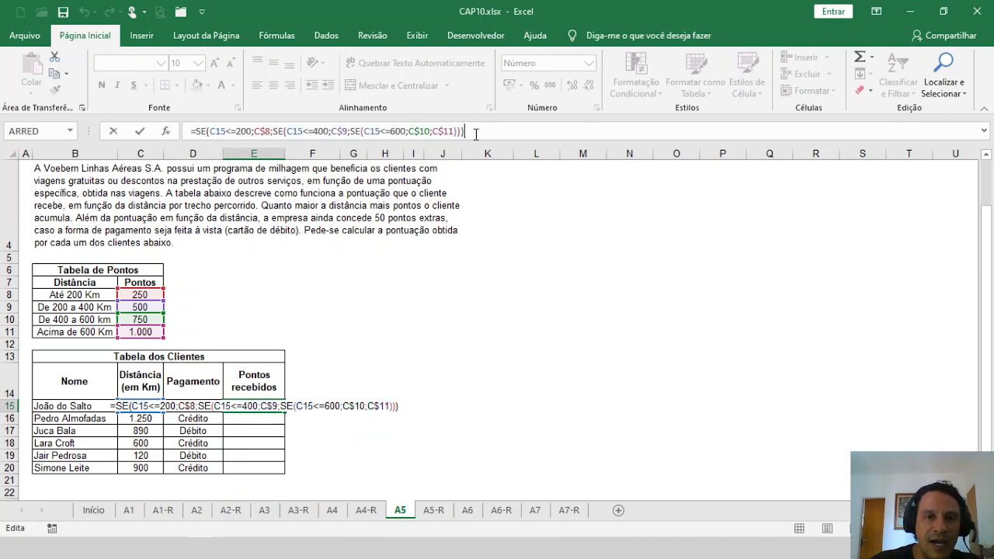
type("+")
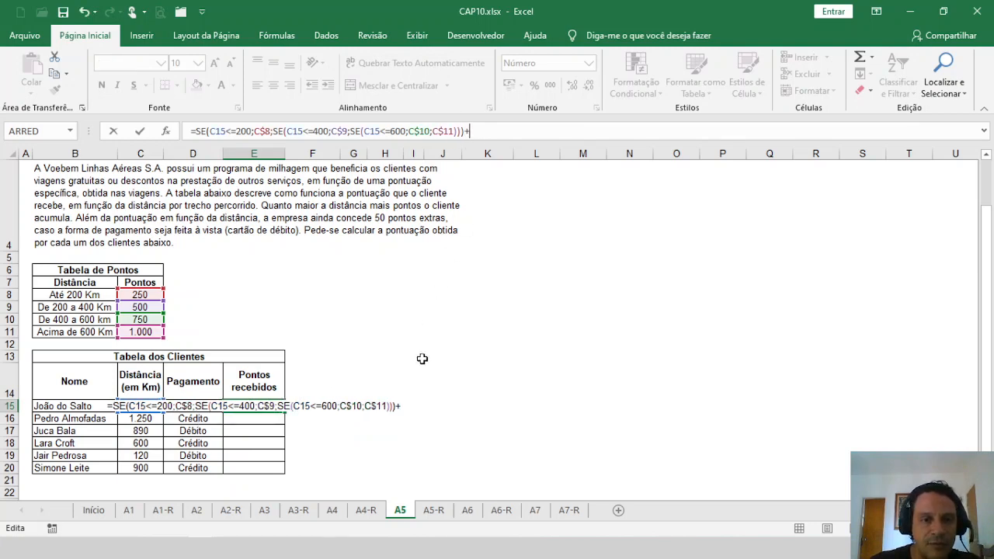
type("SE")
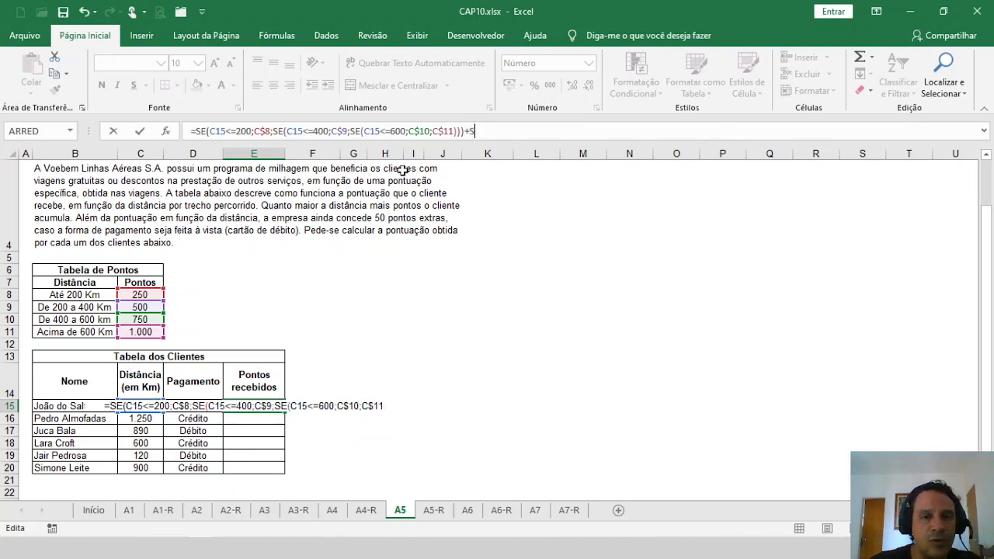
type("(")
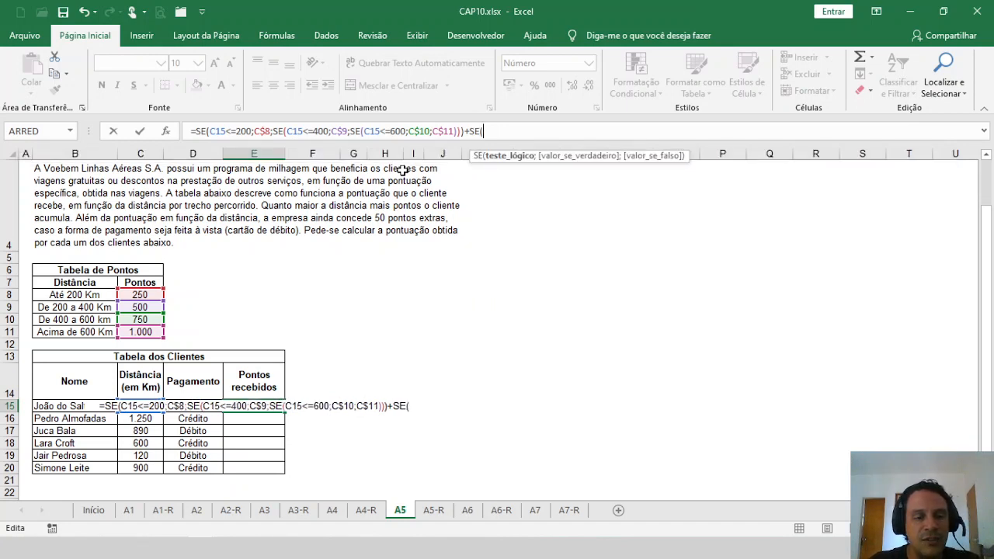
key("F2")
key("Left")
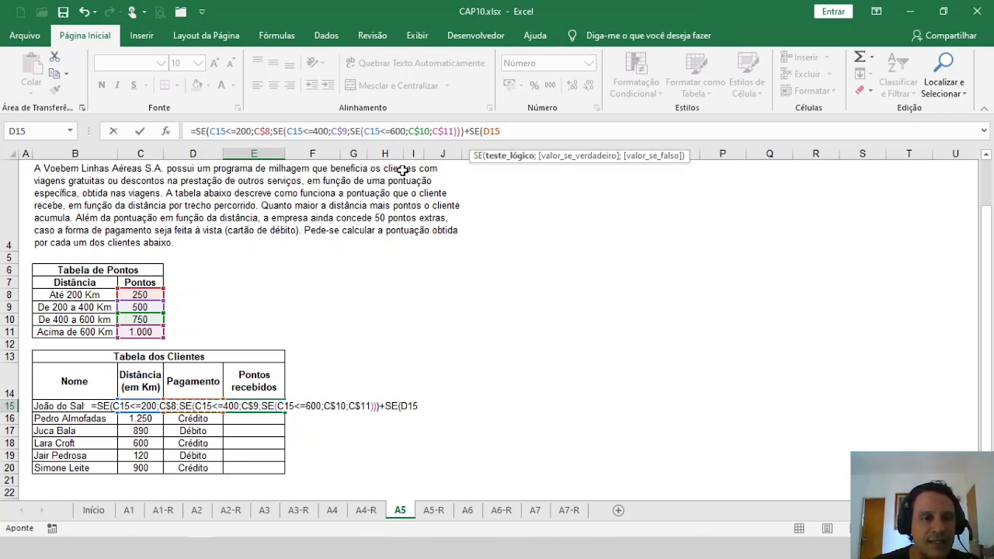
type("=")
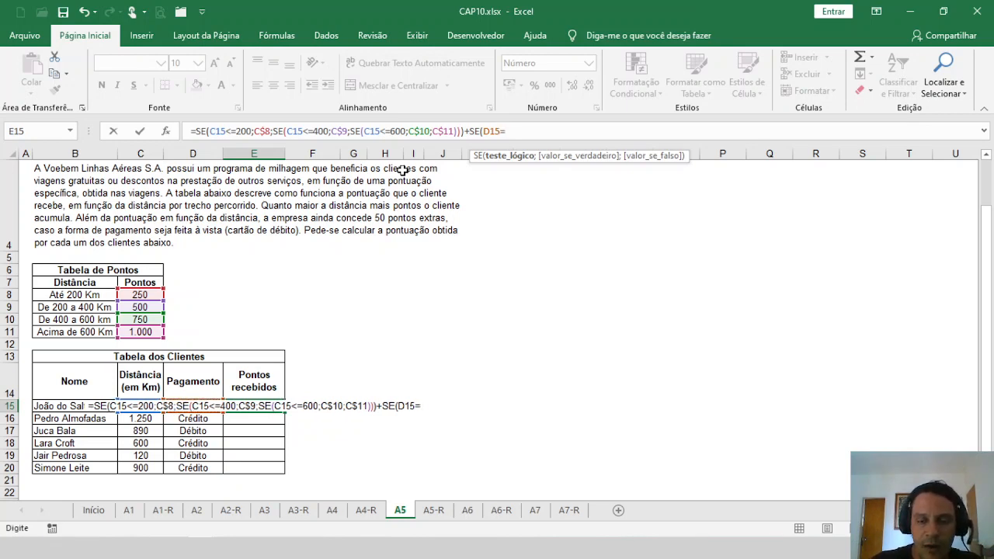
type("\"D")
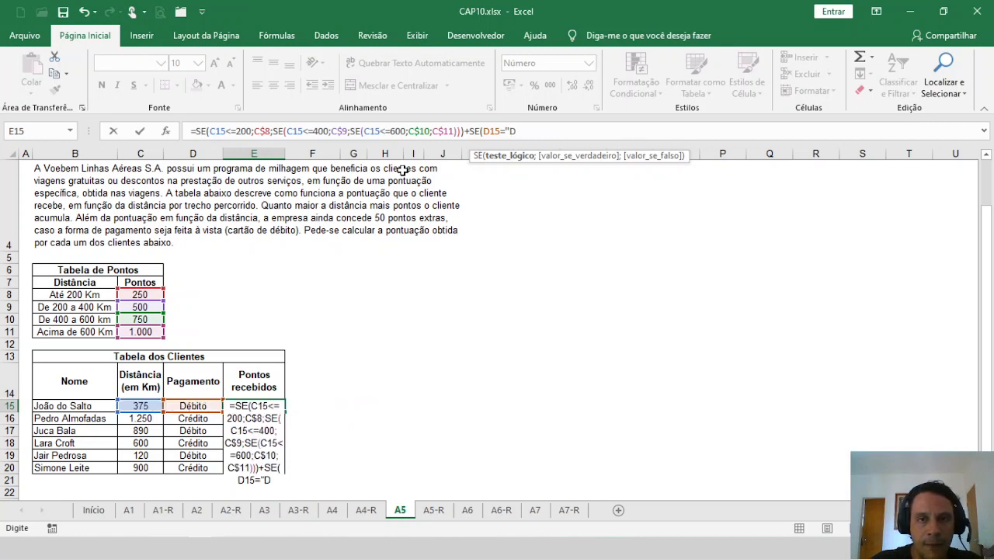
type("ébi")
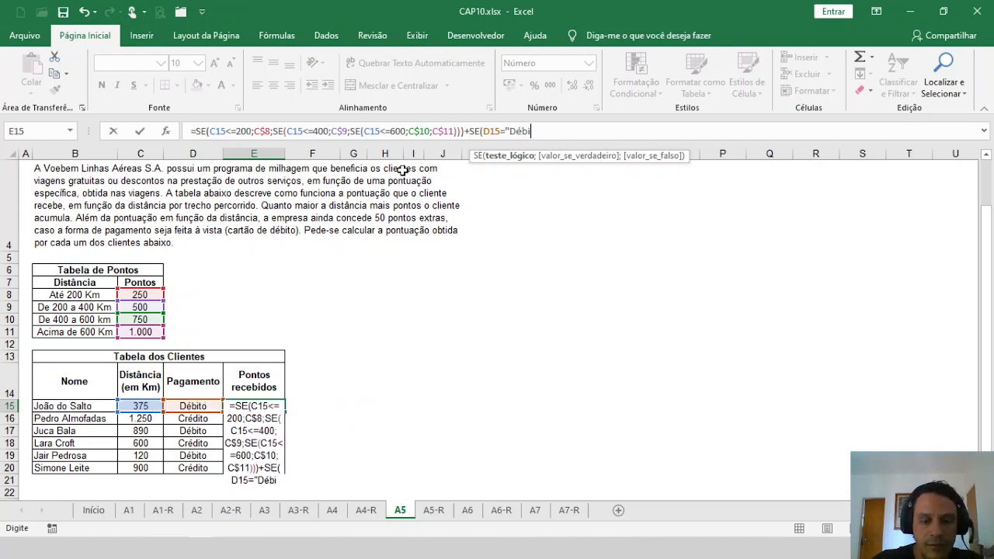
type("to\"")
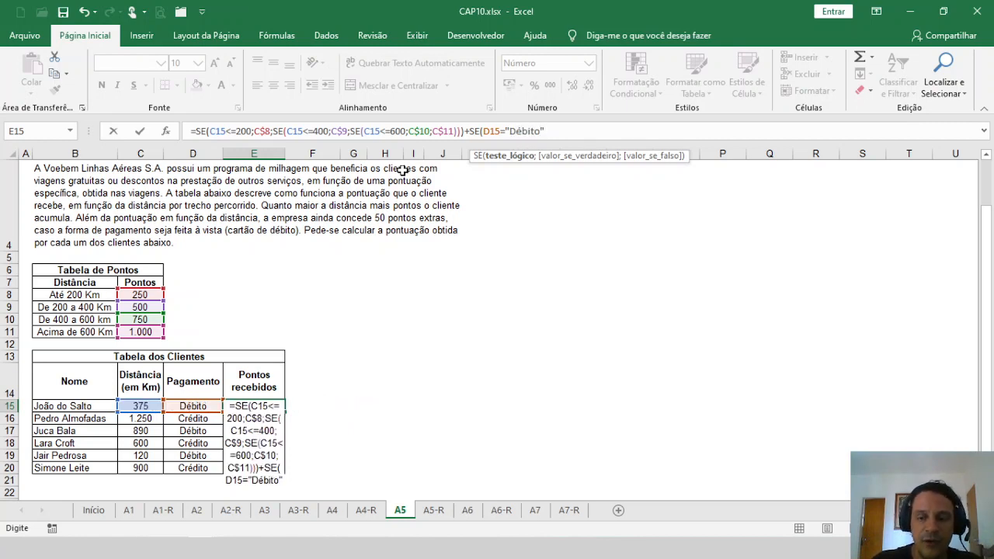
- Give the added SE in E15 50 as value if true and 0 as value if false, and enter the formula
type(";")
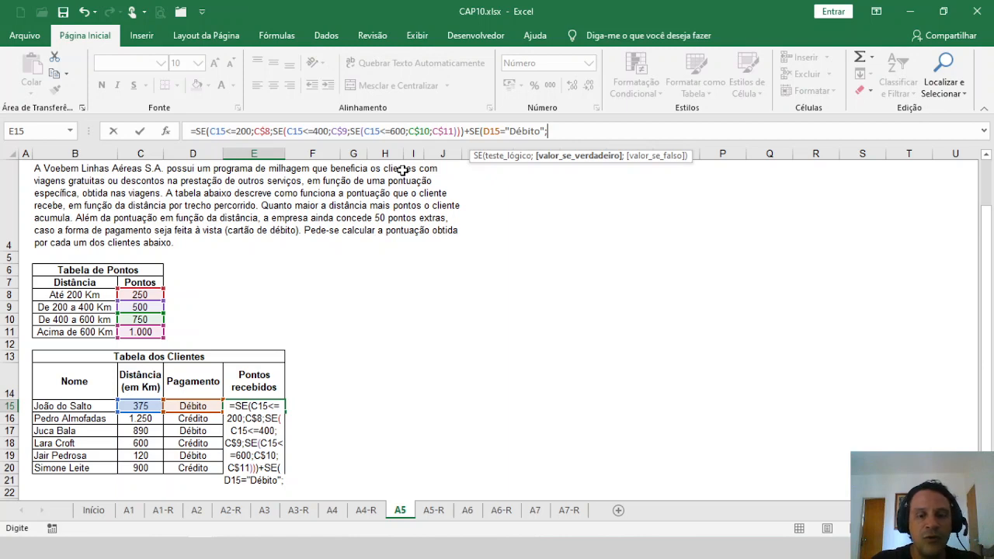
type("50")
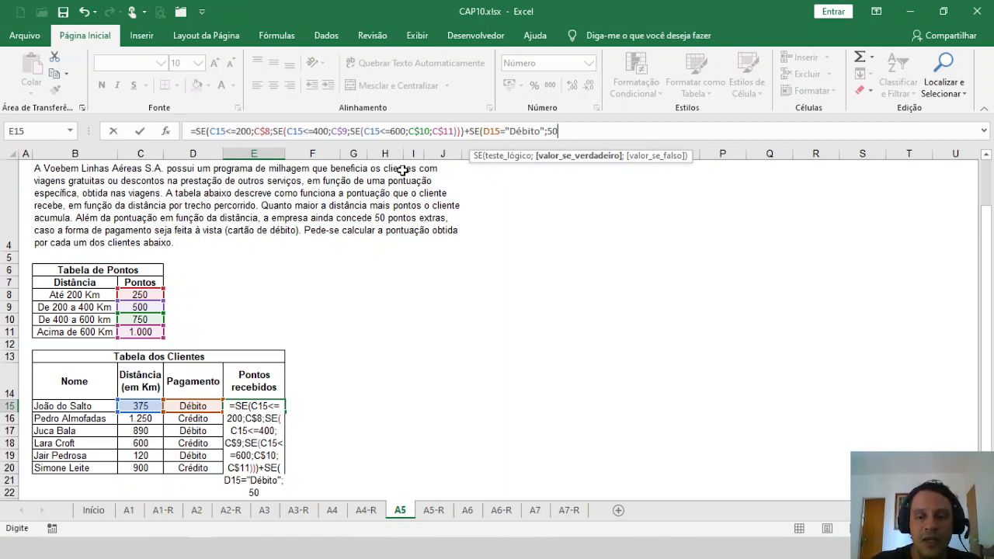
type(";")
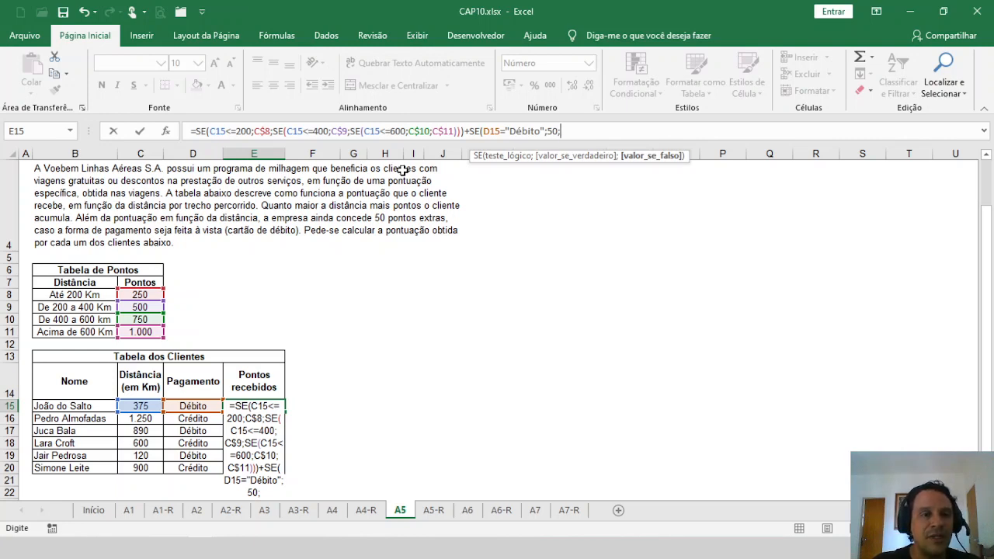
type("0)")
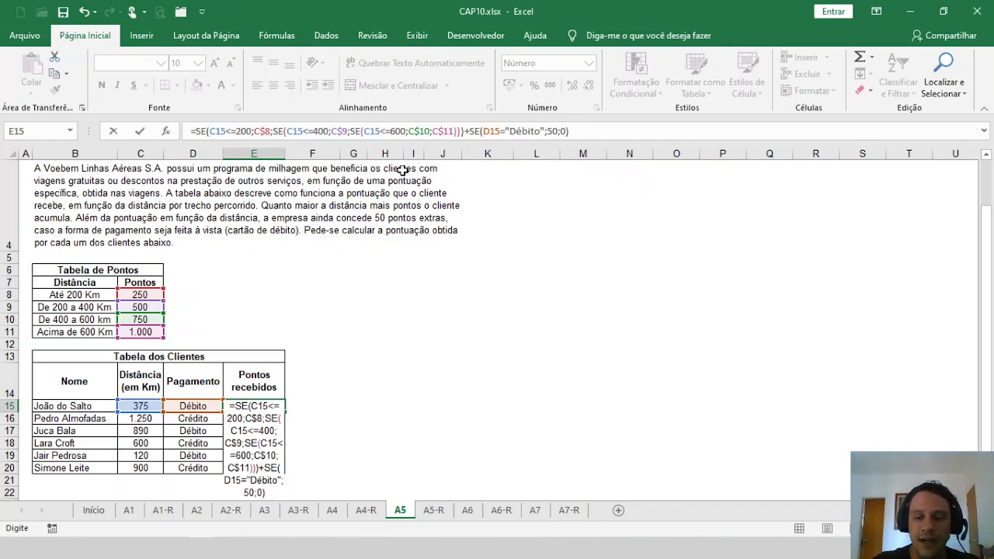
key("ctrl+Return")
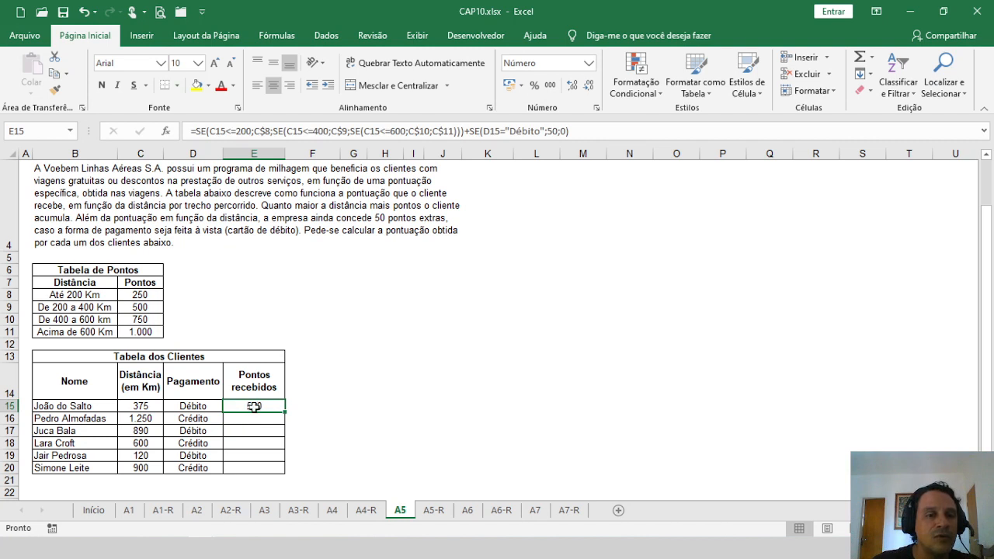
- Fill E15's formula down to E16, check it against the distance in C16, and extend the fill through E20
left_click_drag(285, 412, 253, 426)
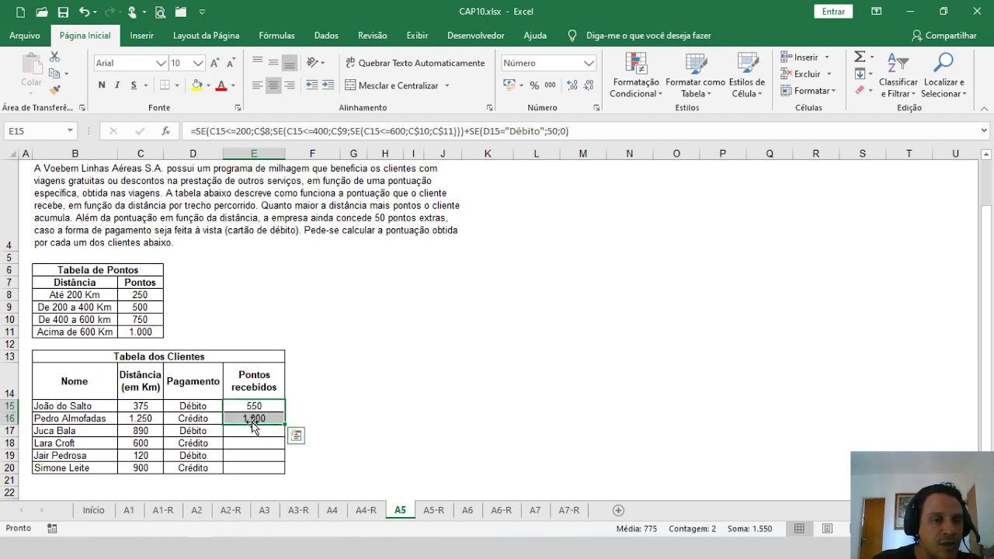
left_click(153, 419)
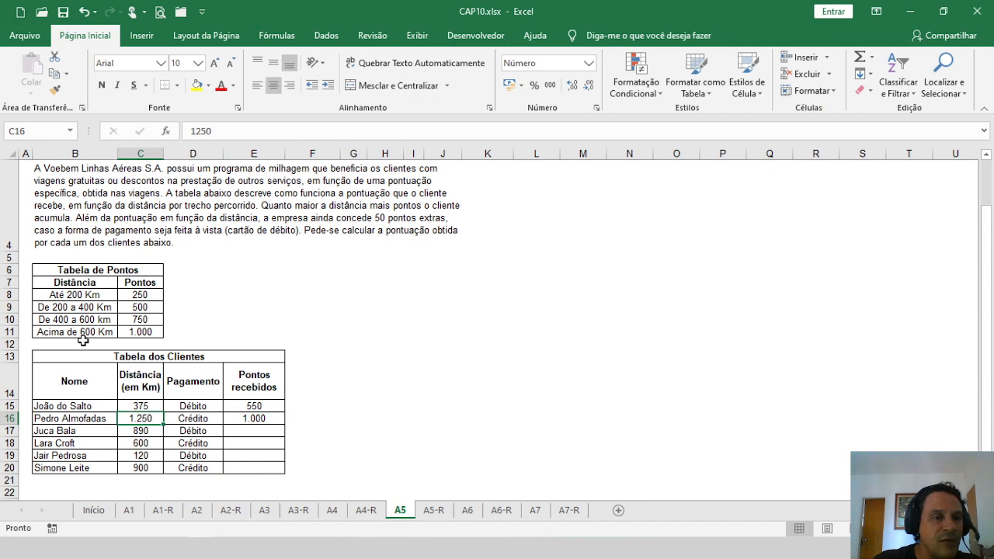
left_click(254, 418)
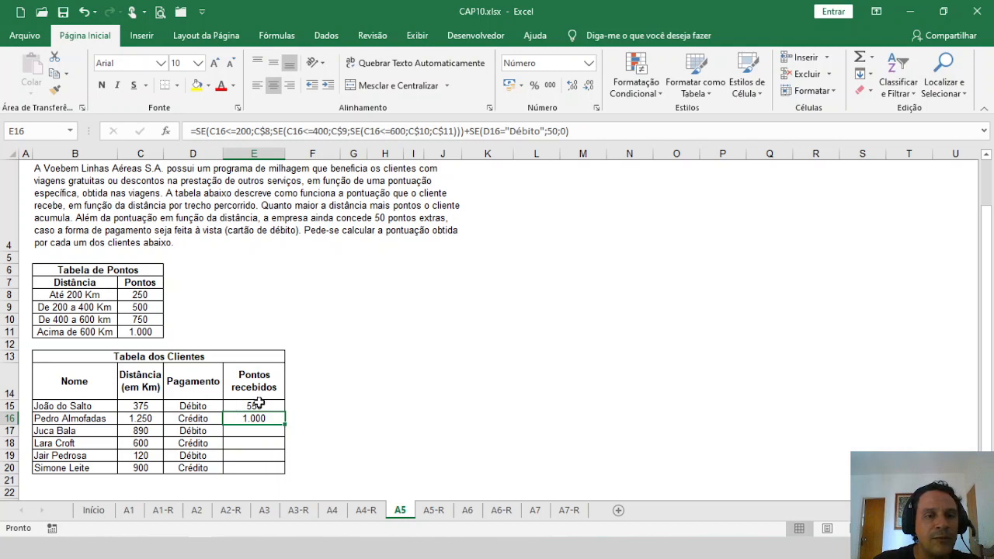
left_click_drag(286, 425, 264, 469)
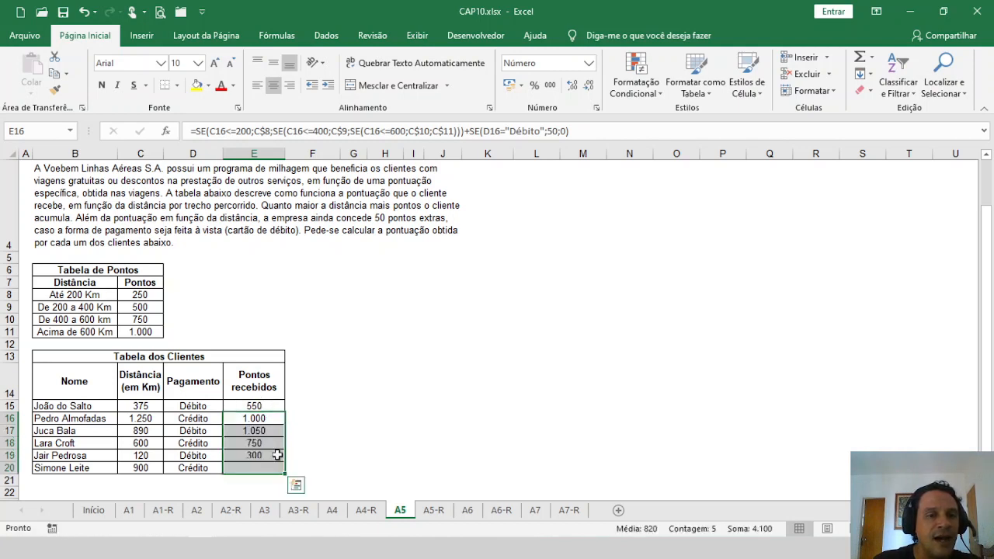
- Inspect the filled formula in E20 and the cells it references, leaving it as it is
left_click(255, 467)
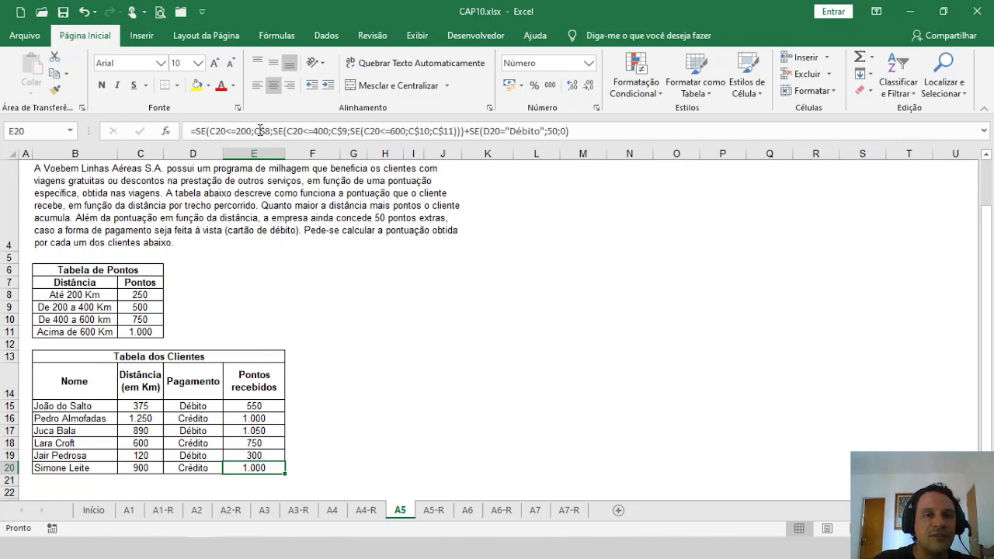
left_click(597, 128)
left_click(286, 132)
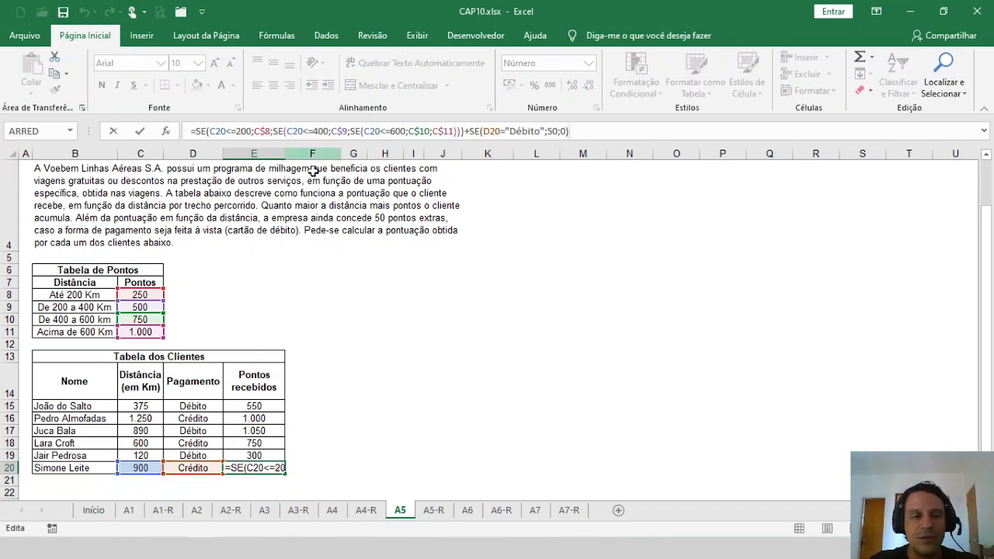
key("Return")
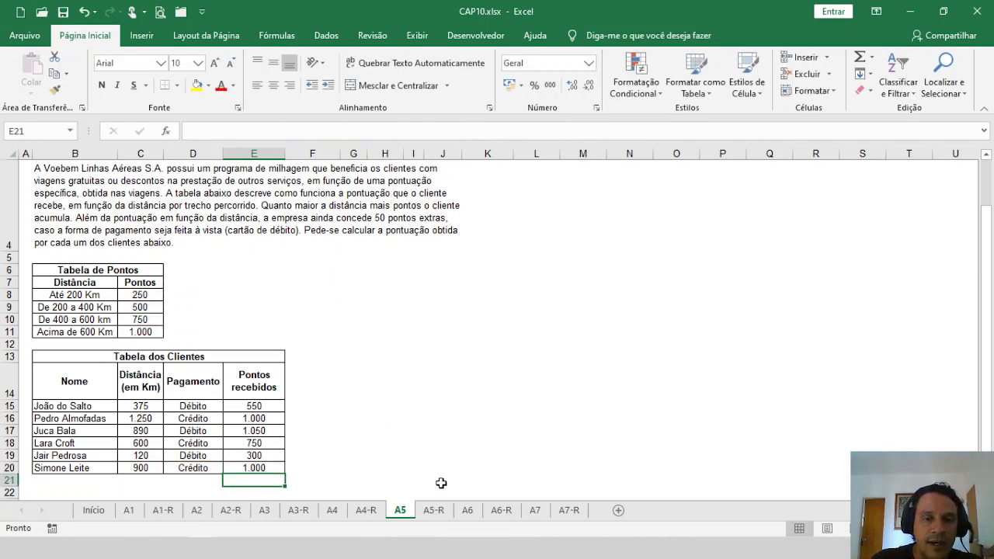
- Look over the IMC exercise on sheet A6, and open the CPF check-digit exercise on sheet A7
left_click(468, 511)
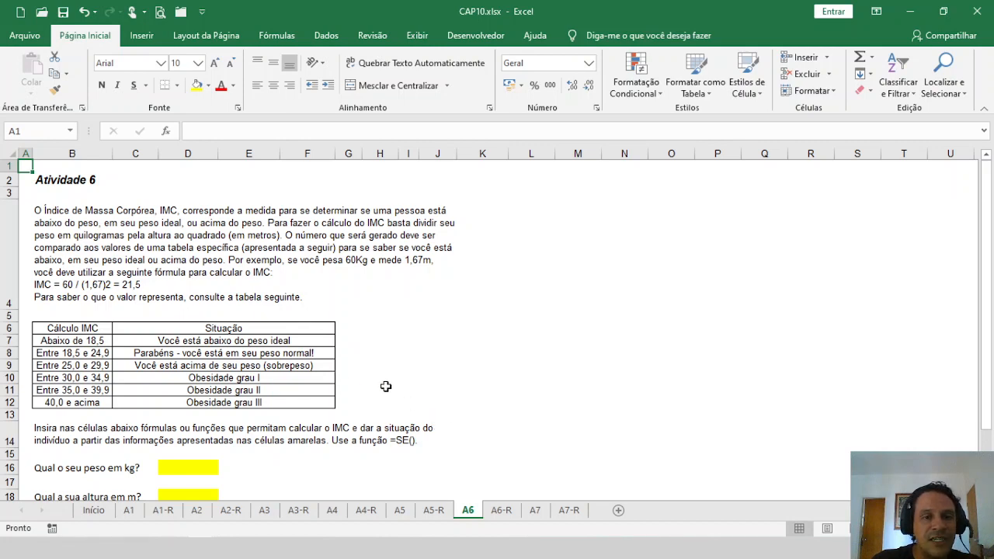
scroll(386, 386, "down", 4)
scroll(386, 386, "up", 4)
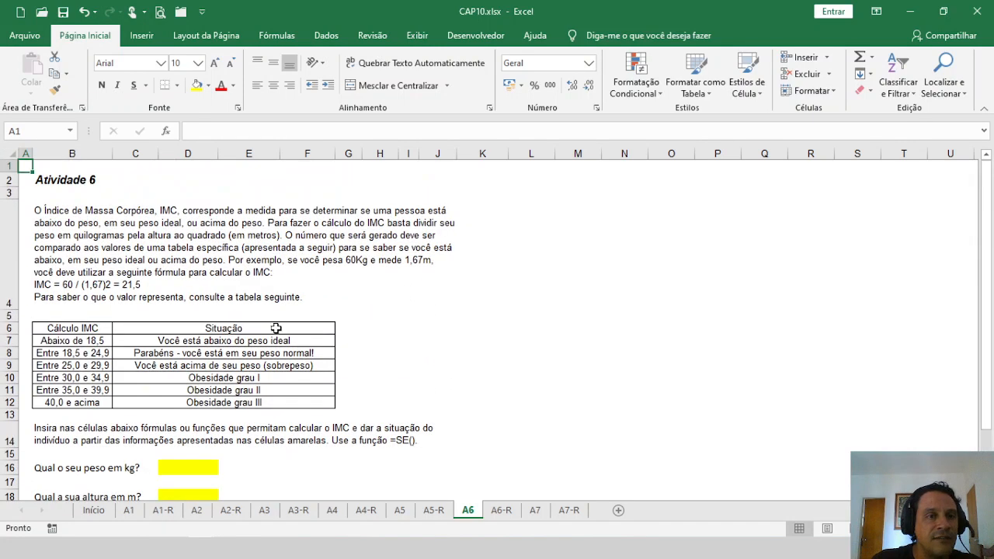
left_click(536, 510)
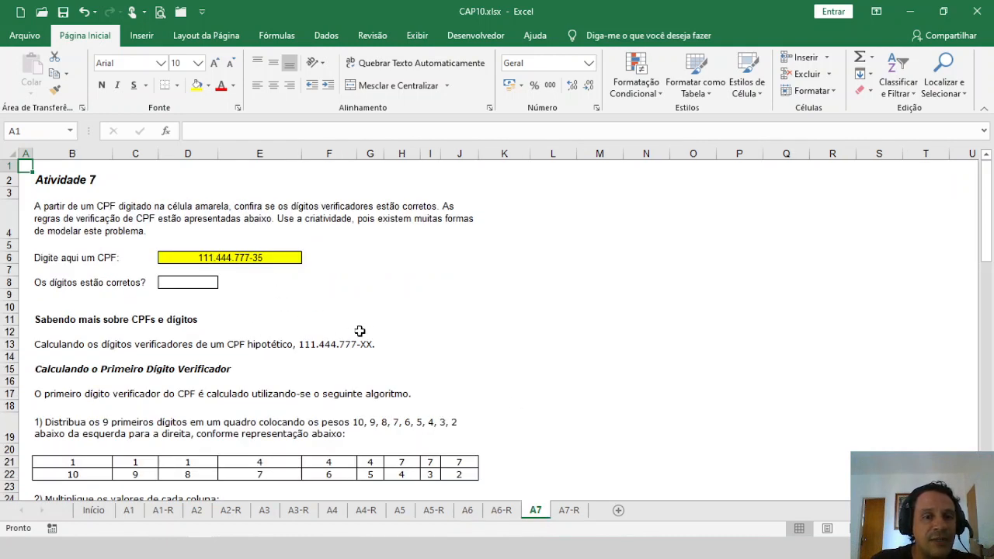